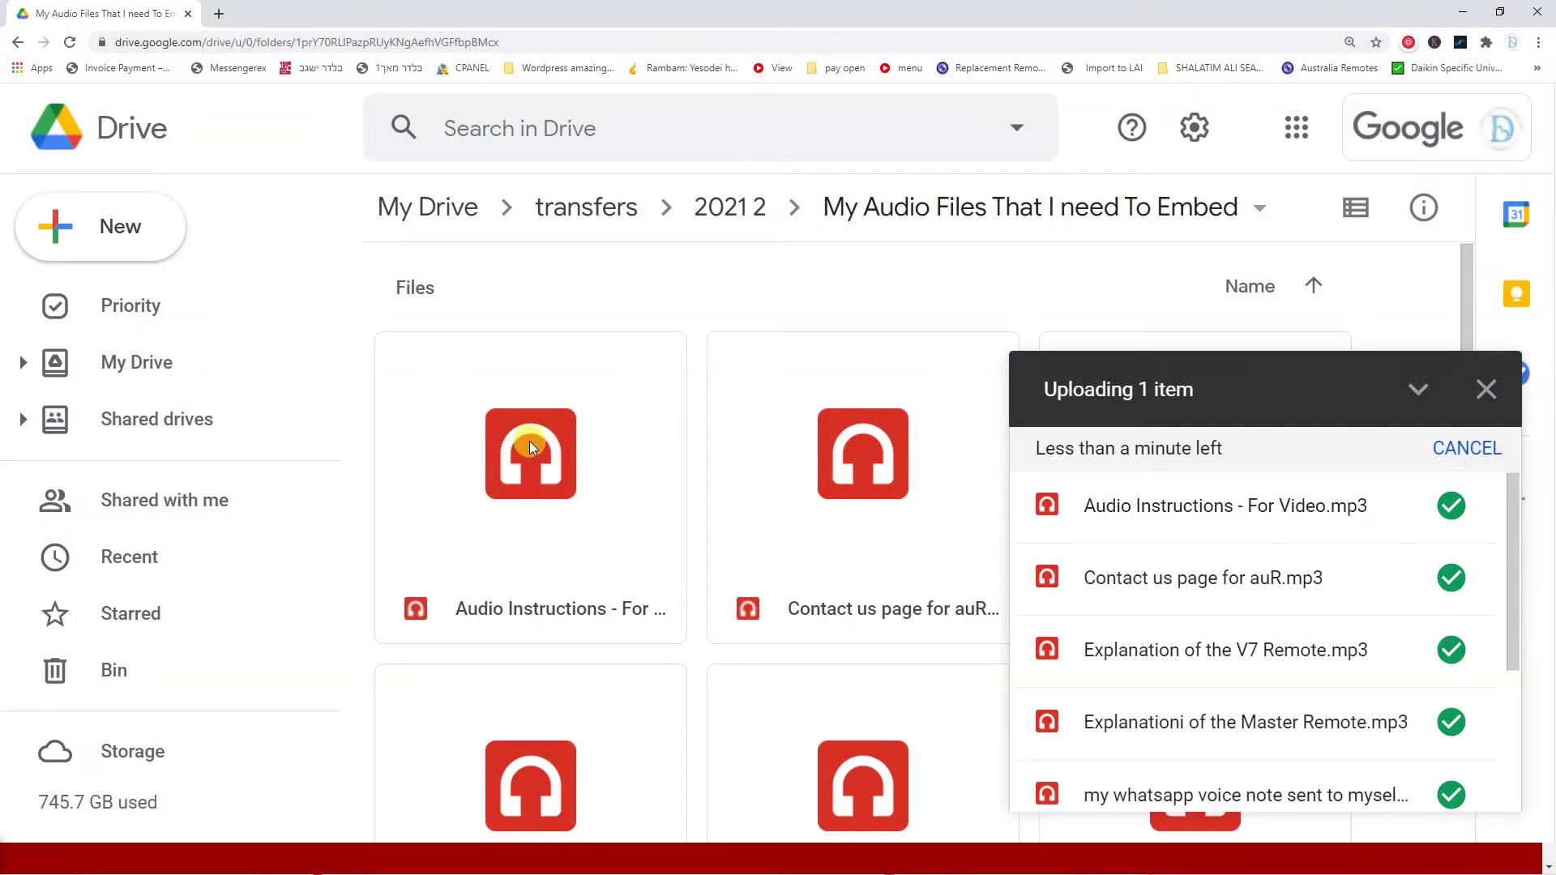
Change the audio folder's link access from Restricted to 'Anyone with the link'
left_click(1413, 429)
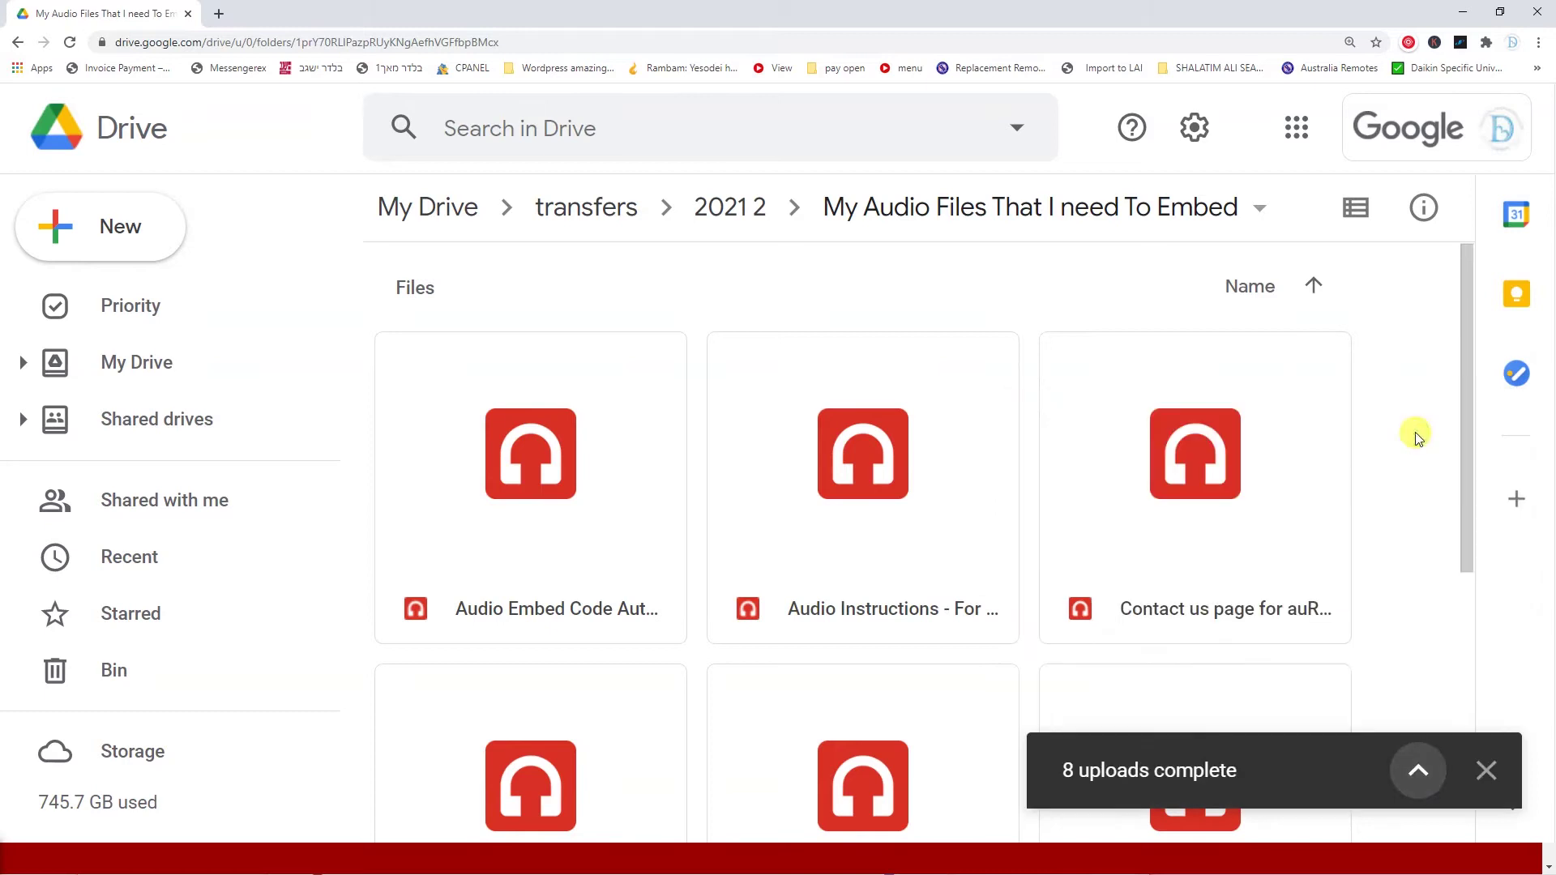
left_click(1045, 207)
left_click(975, 437)
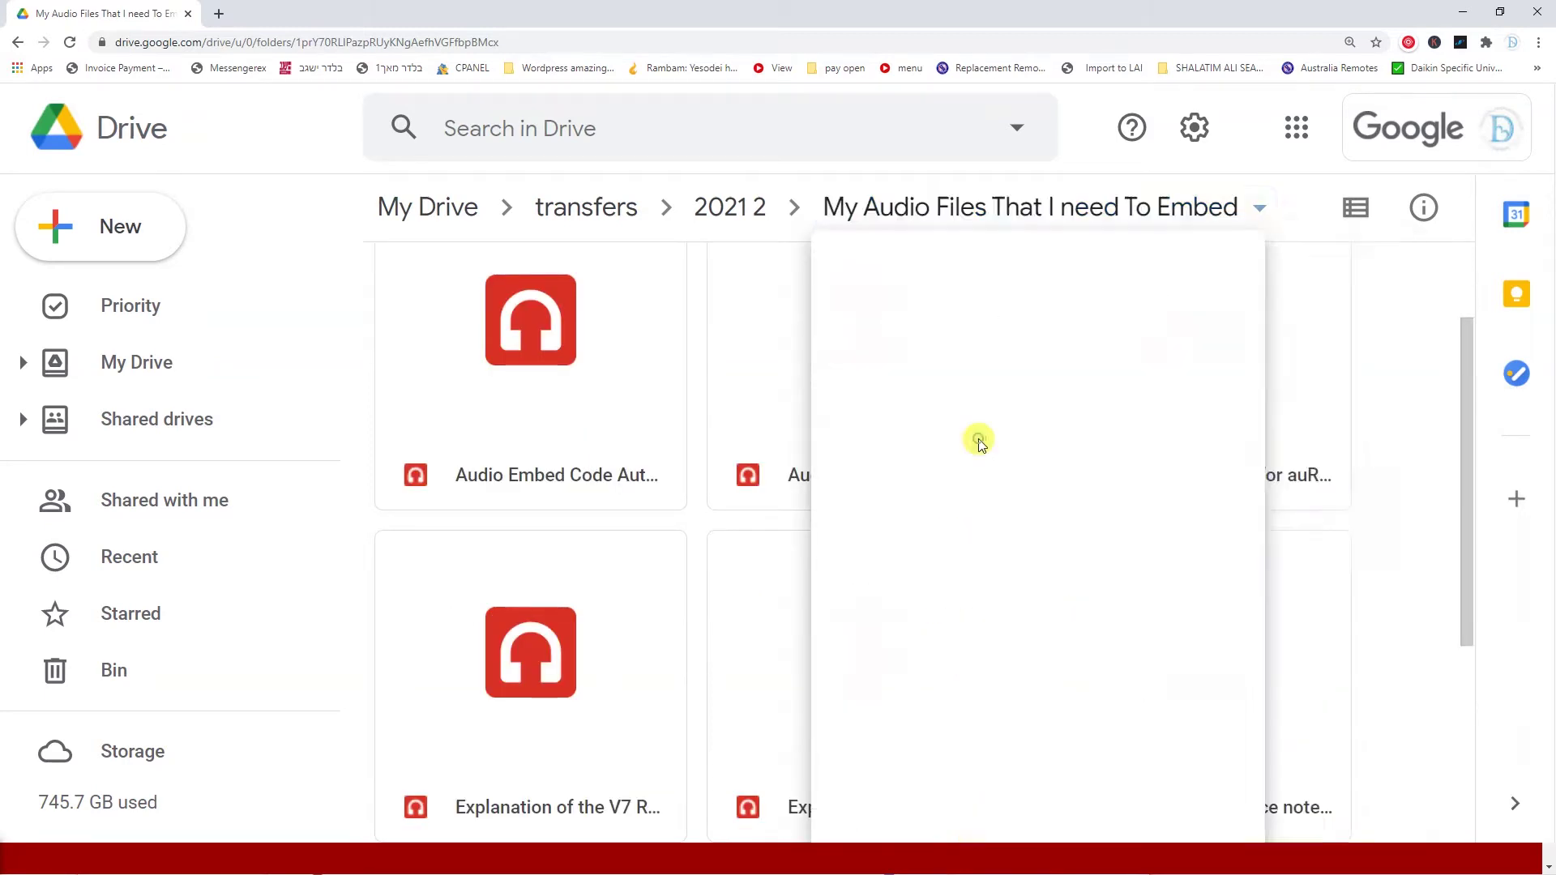
left_click(543, 595)
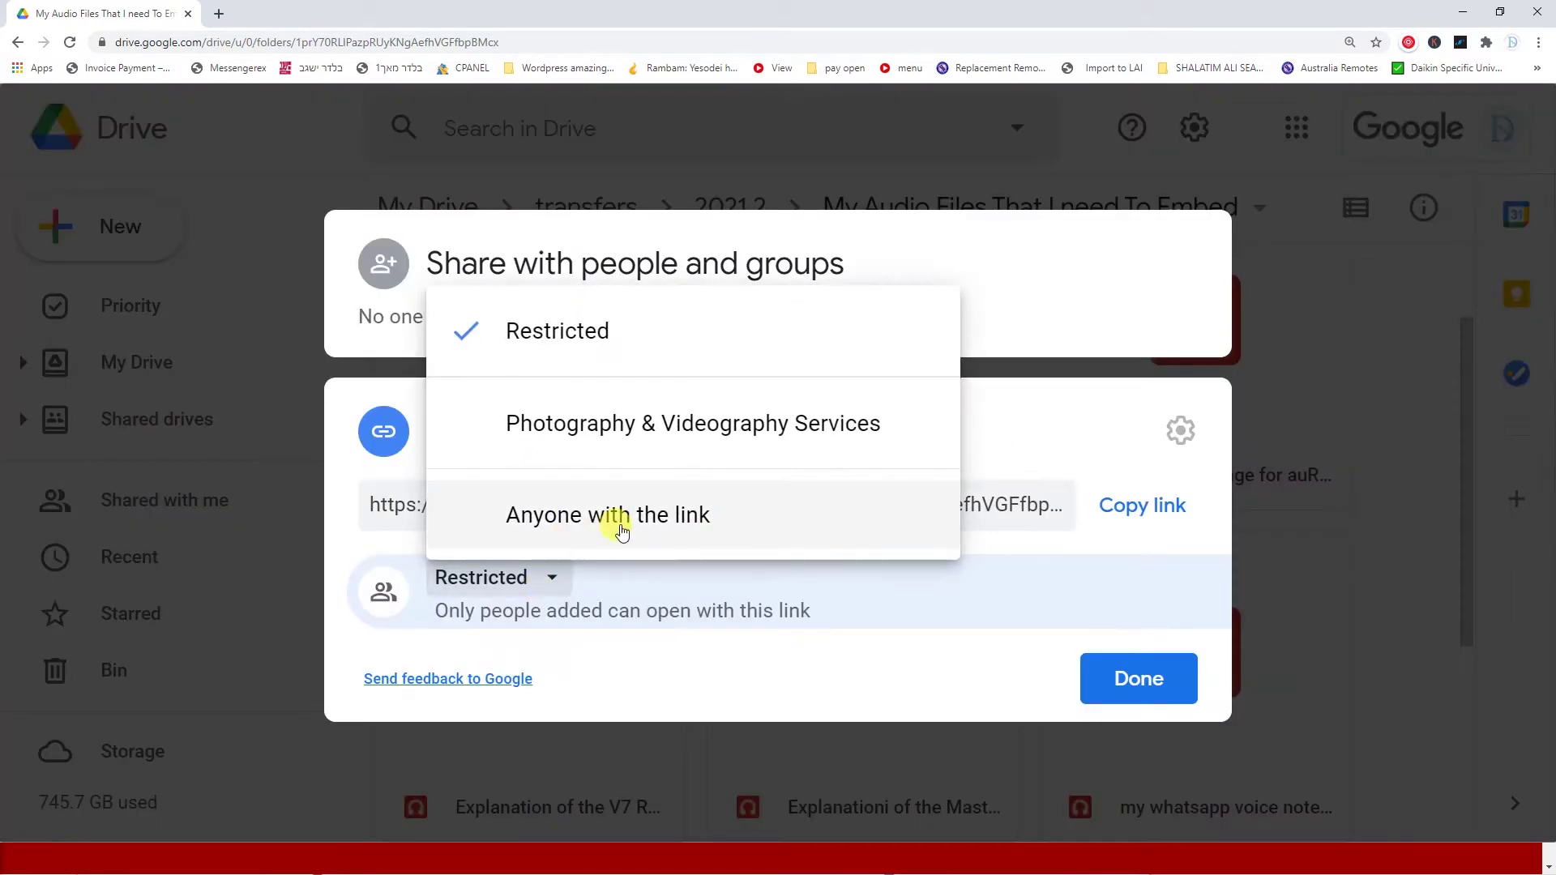
left_click(563, 517)
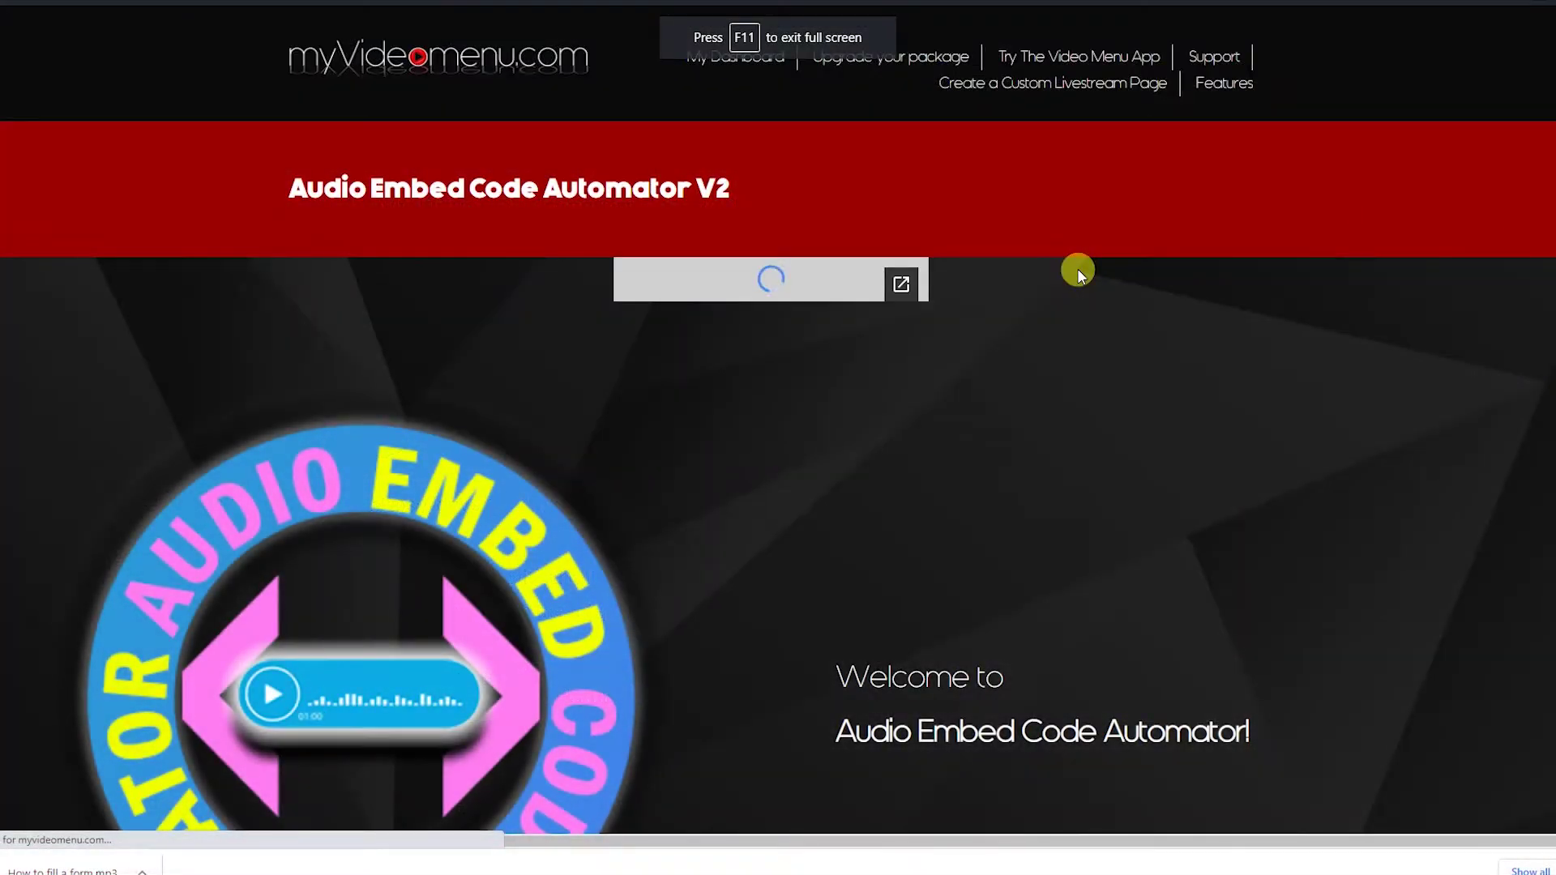
Play the tool's introductory audio clip and scroll down to the embedding options
left_click(649, 282)
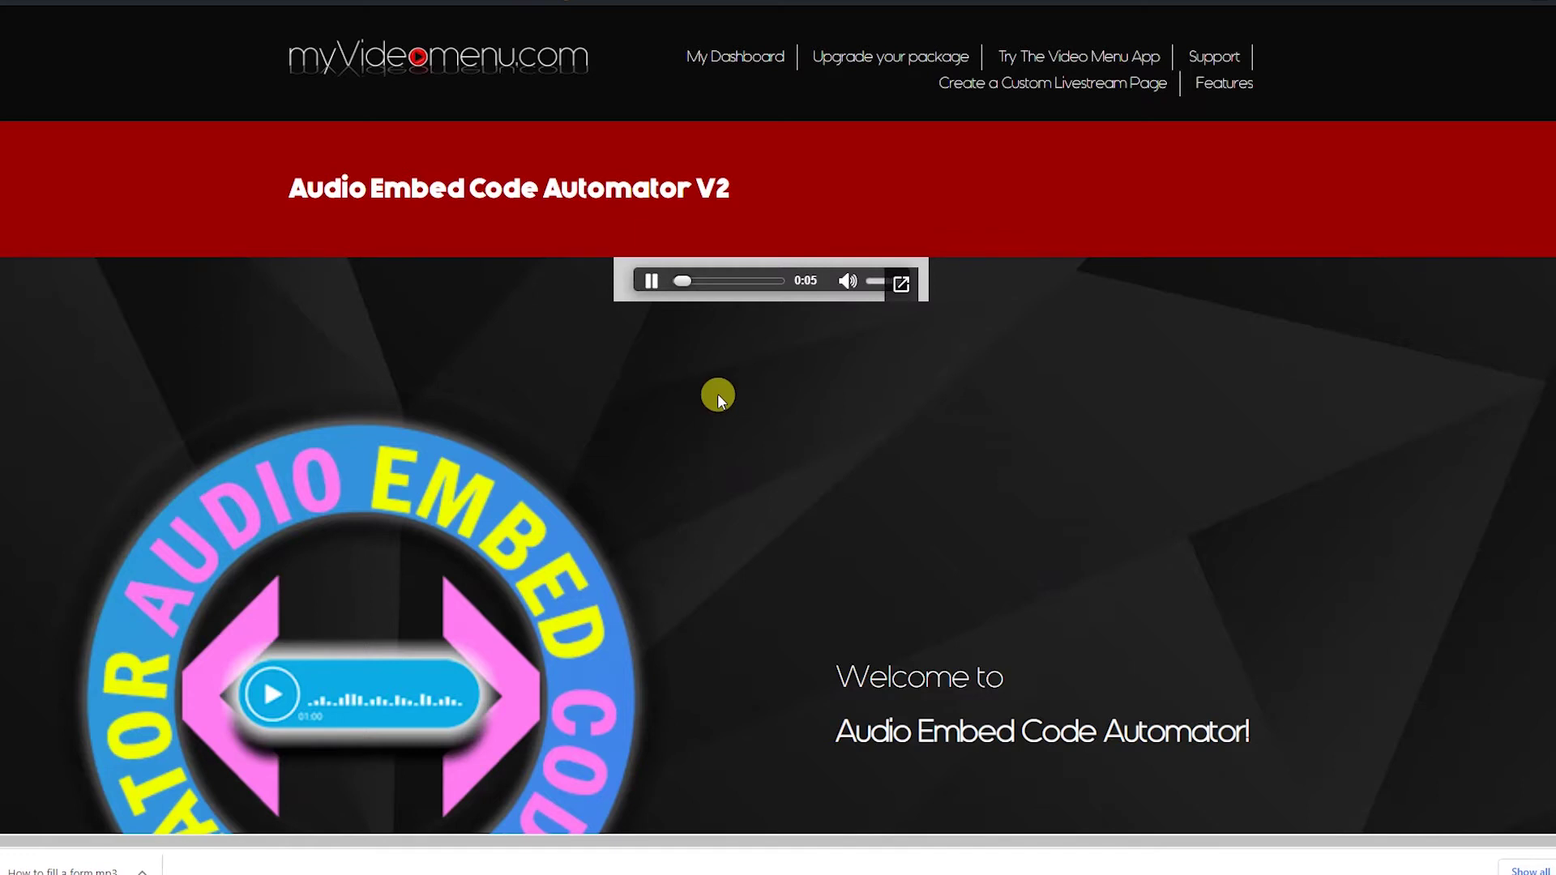
scroll(718, 398, "down", 4)
scroll(817, 457, "down", 4)
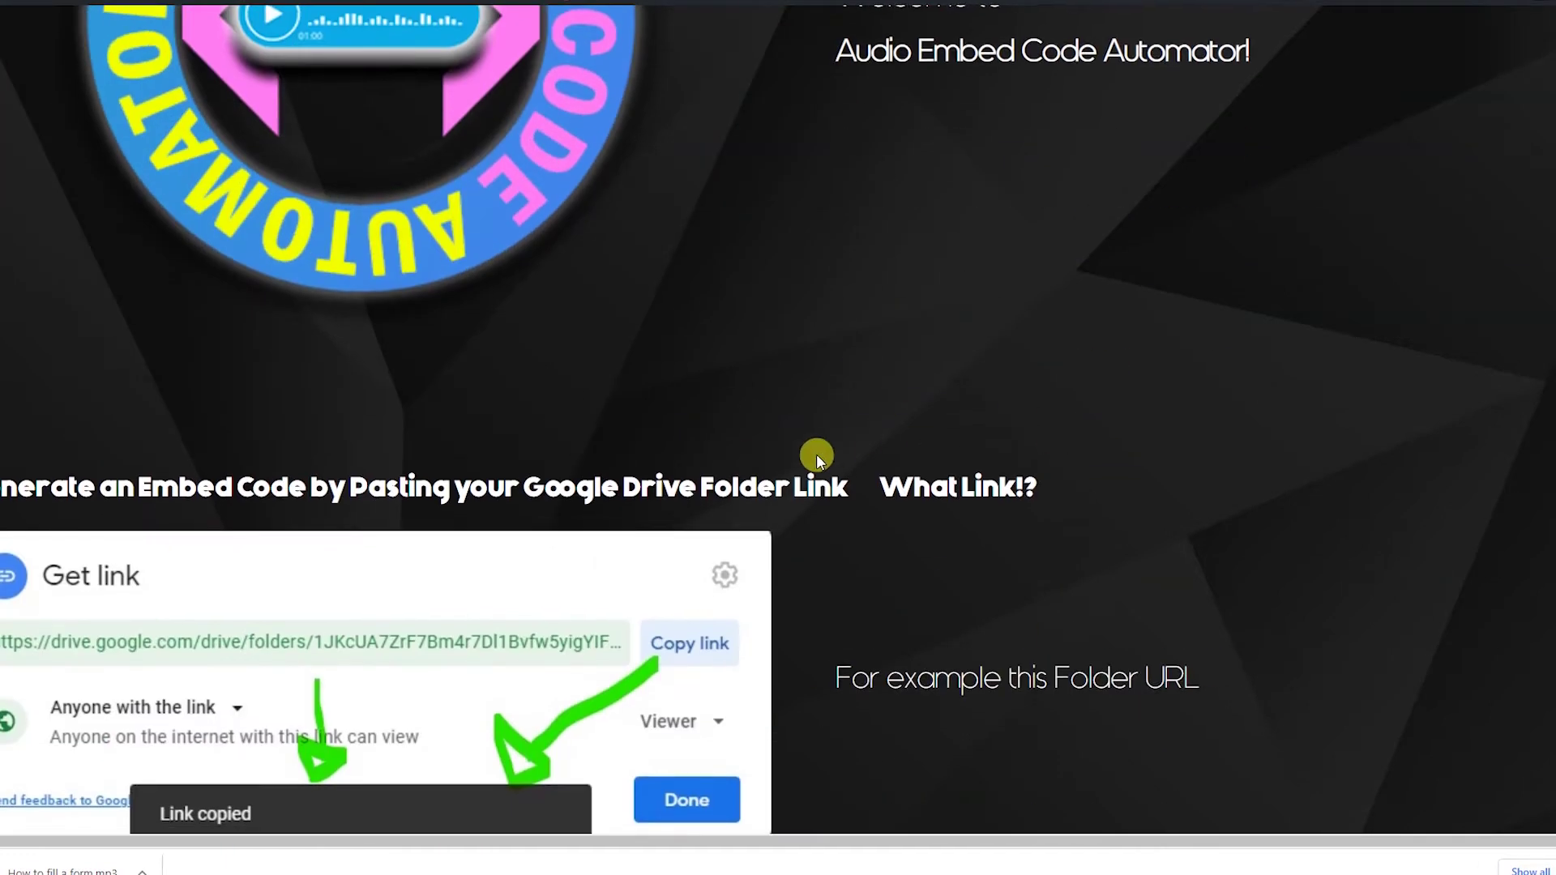
scroll(815, 454, "down", 4)
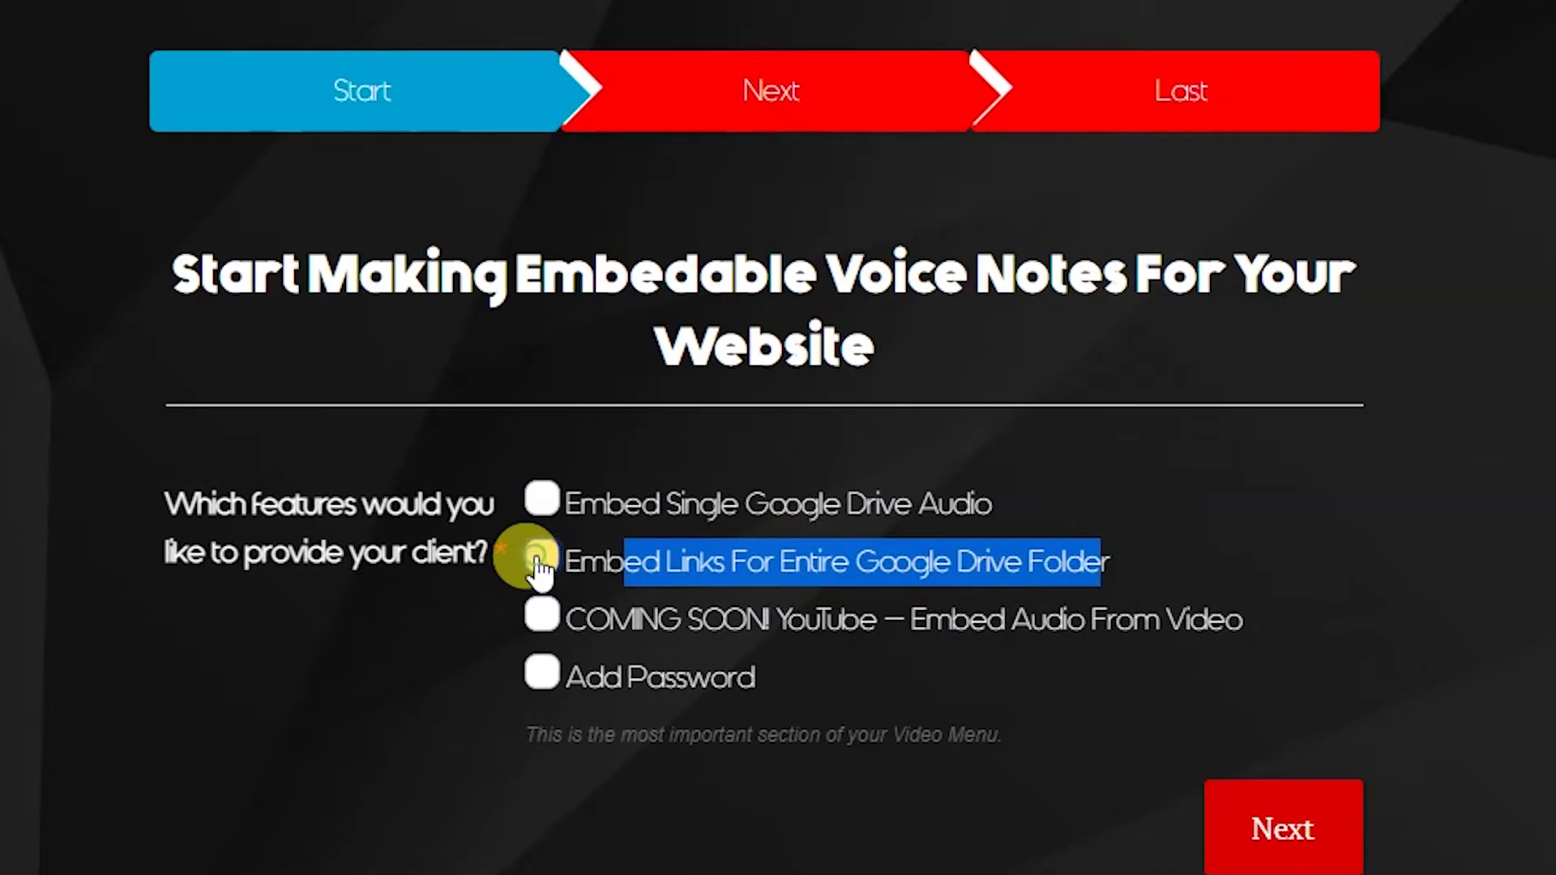
Choose embedding for an entire Drive folder and title the project 'My Audio Collection From 11032001'
left_click(539, 563)
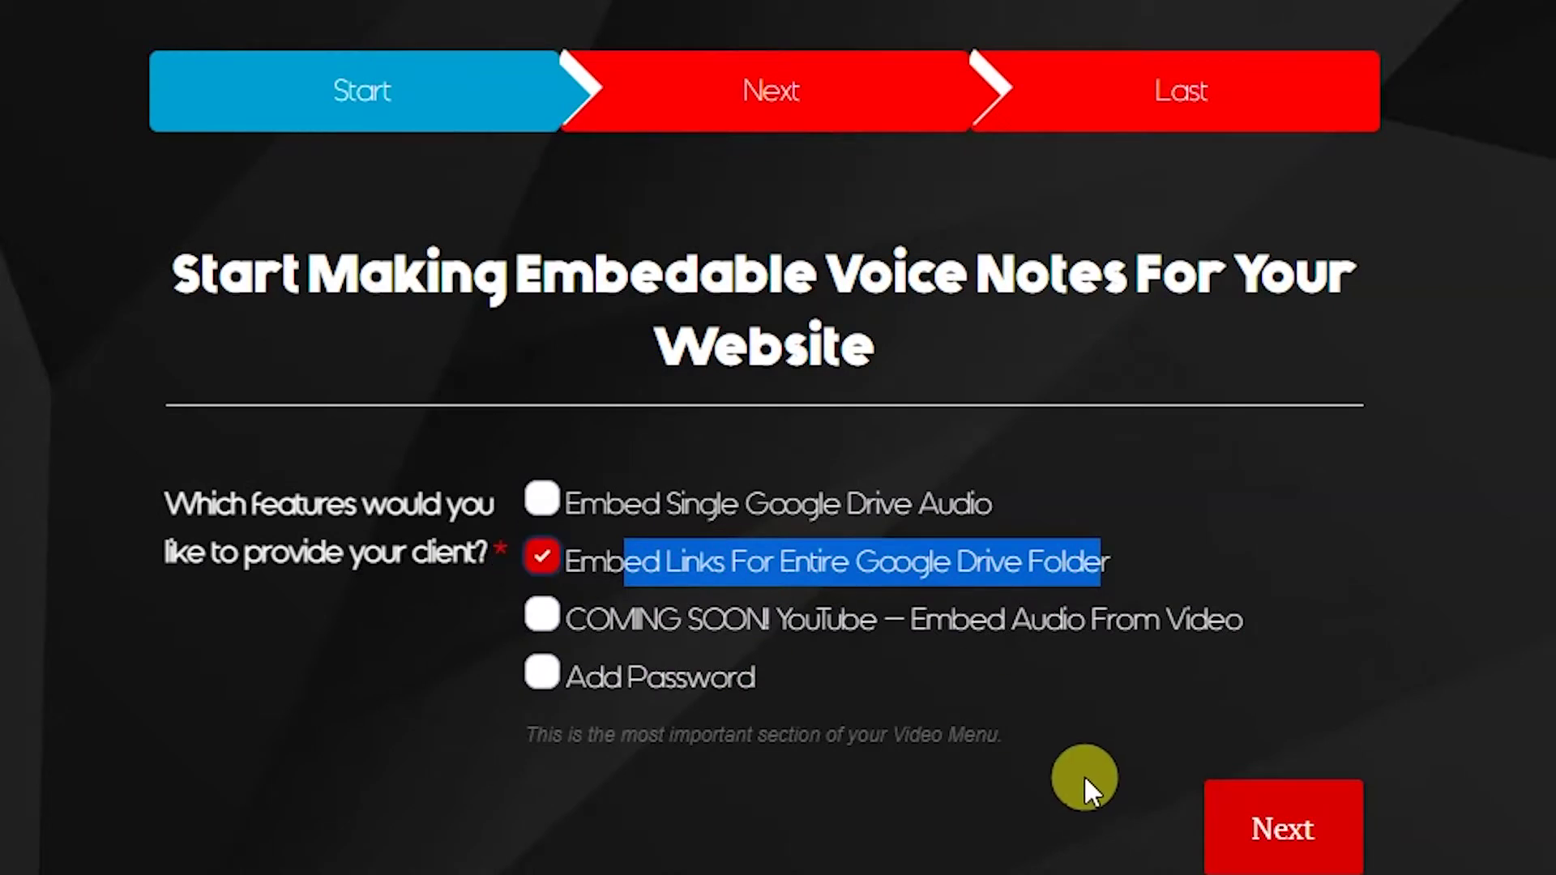
left_click(1248, 835)
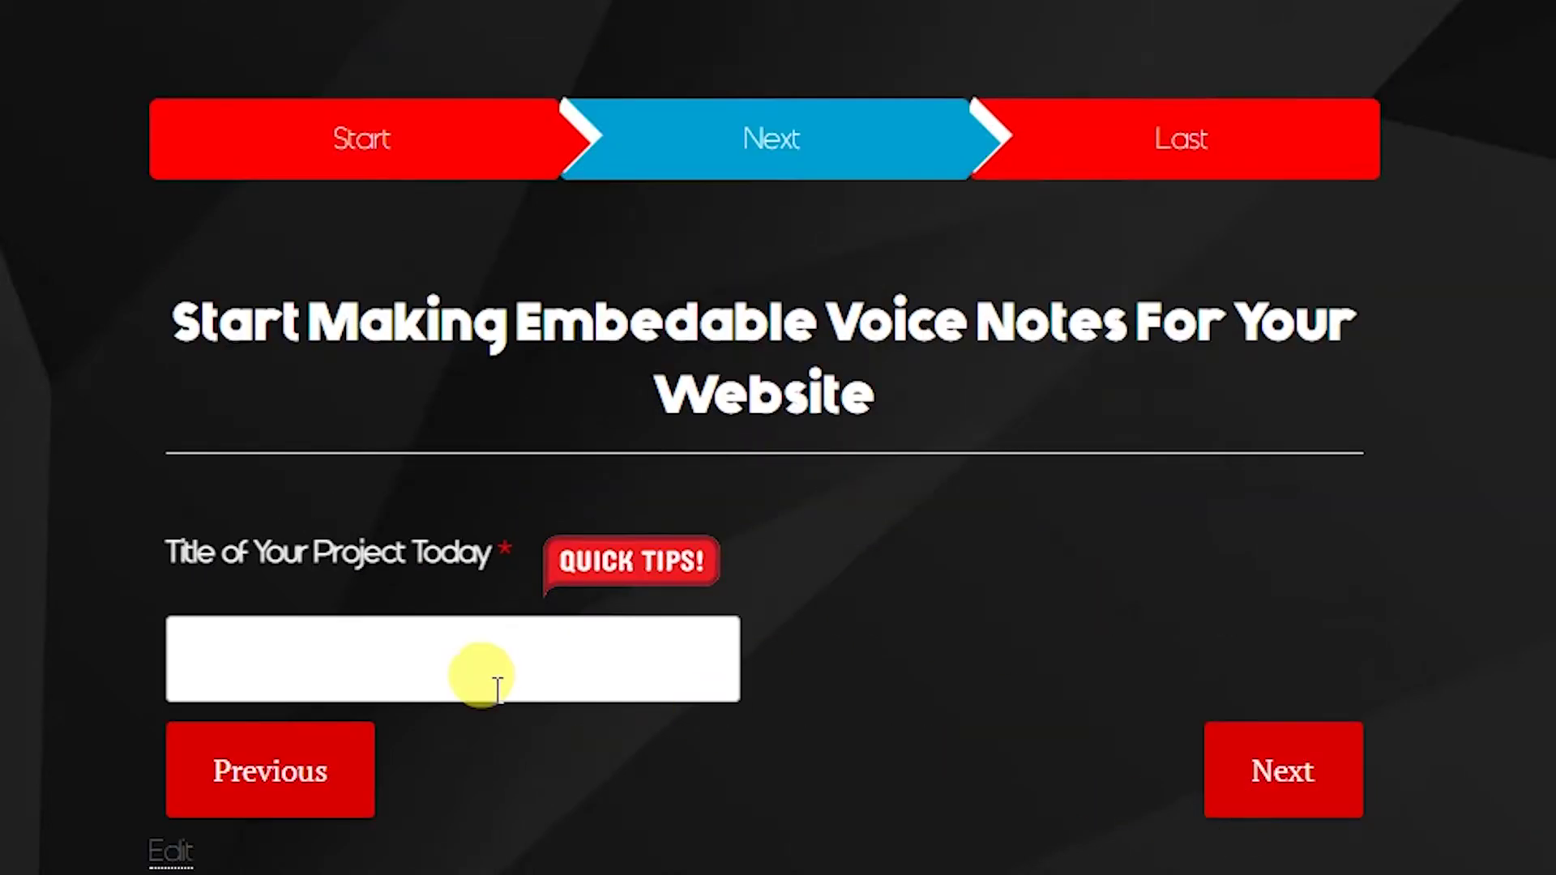
left_click(464, 671)
type("My Audio Collection From")
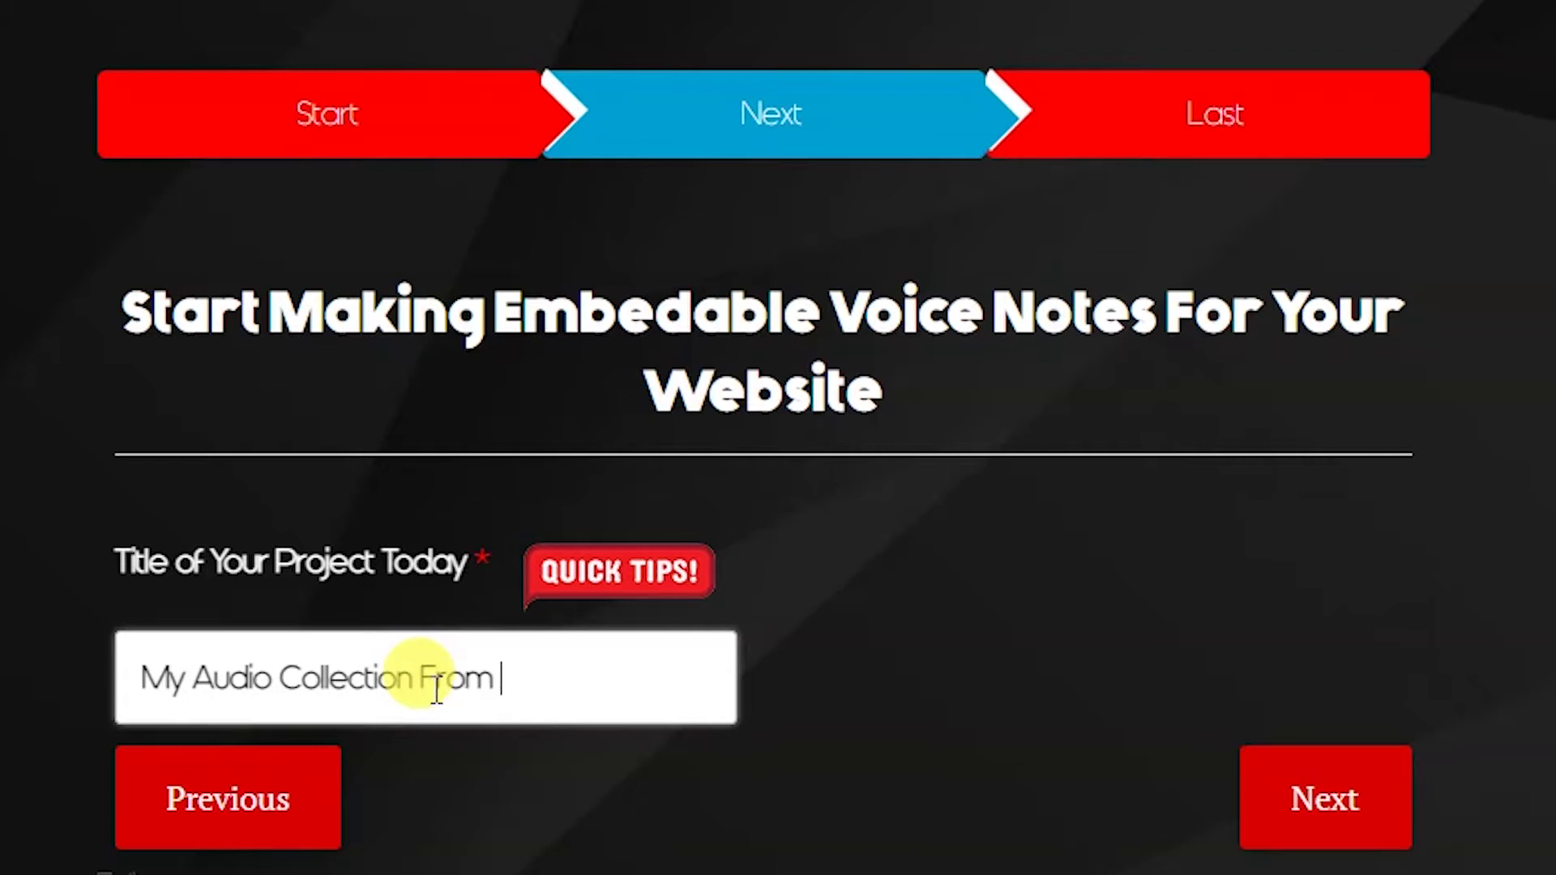
type(" 11032001")
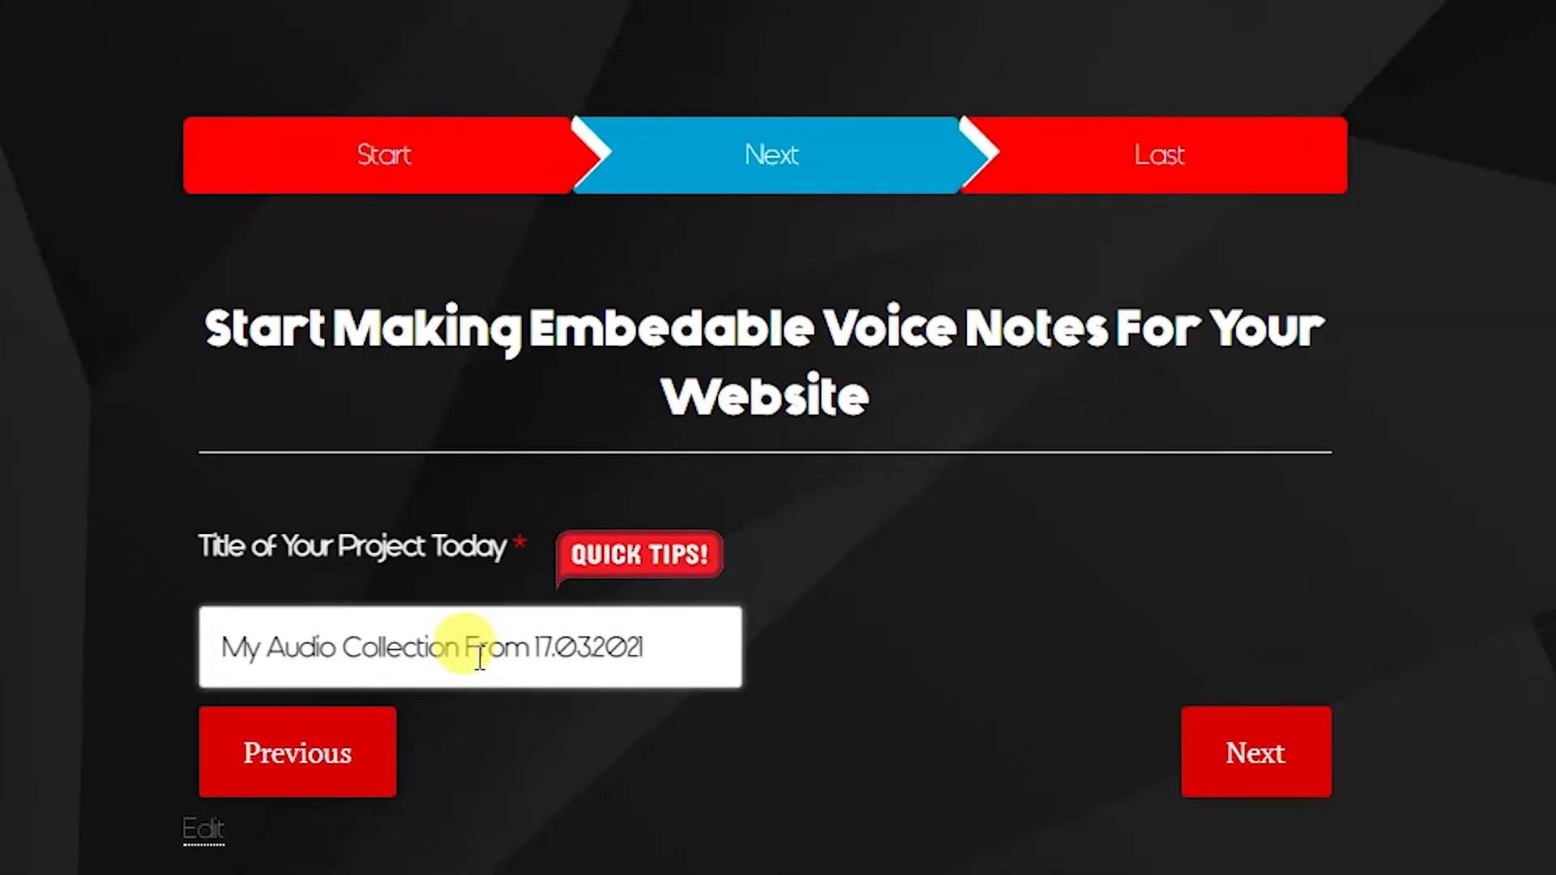
left_click(1361, 819)
Paste the shared folder URL, generate the audio players, and copy one track's embed link
scroll(1054, 495, "down", 4)
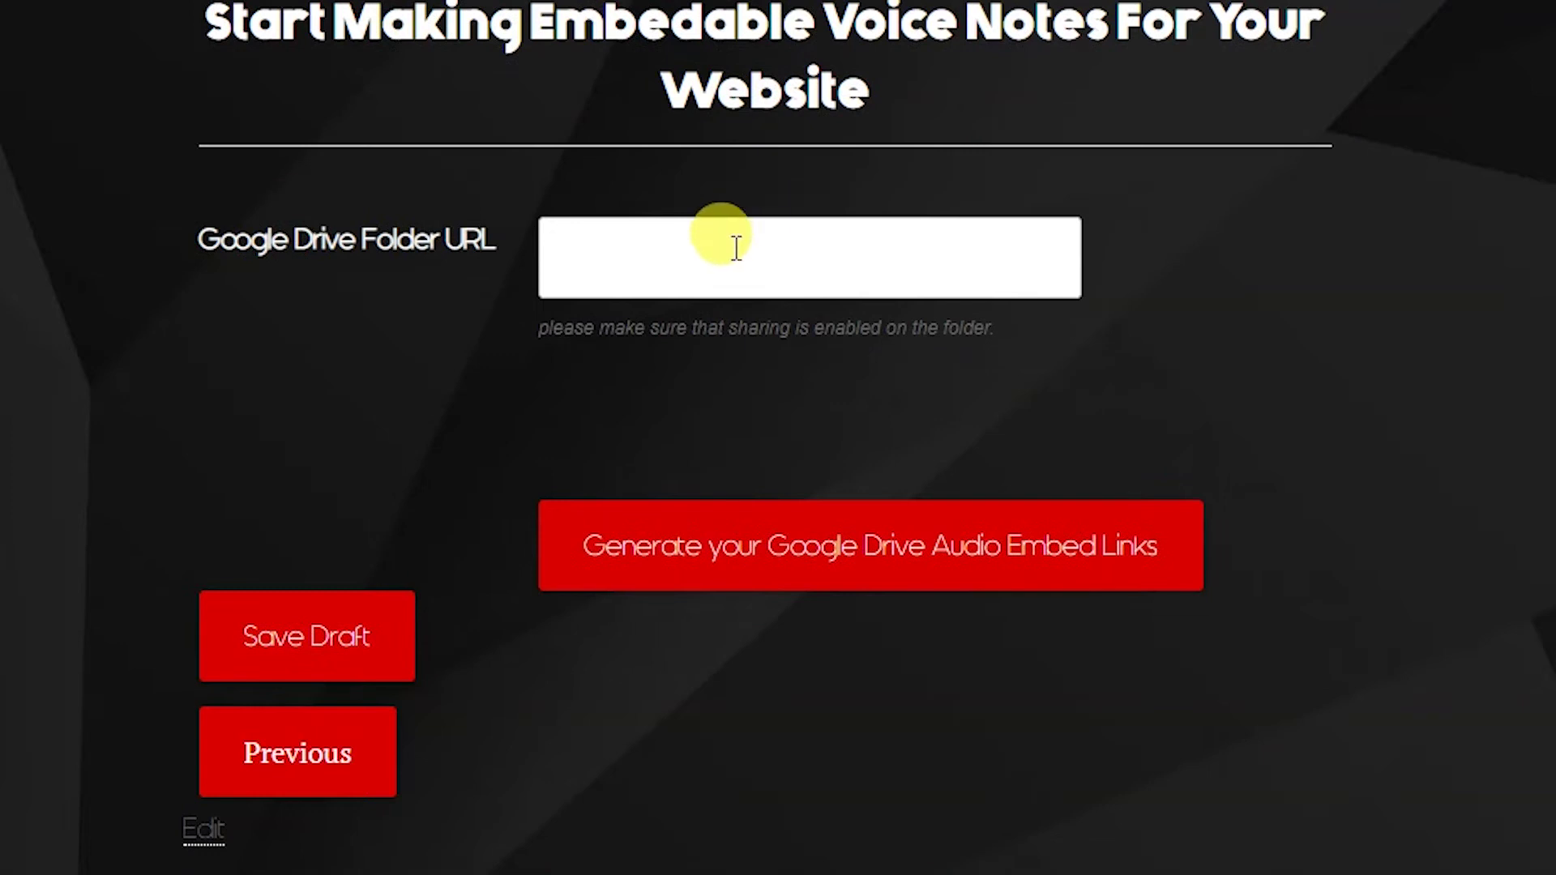
left_click(733, 247)
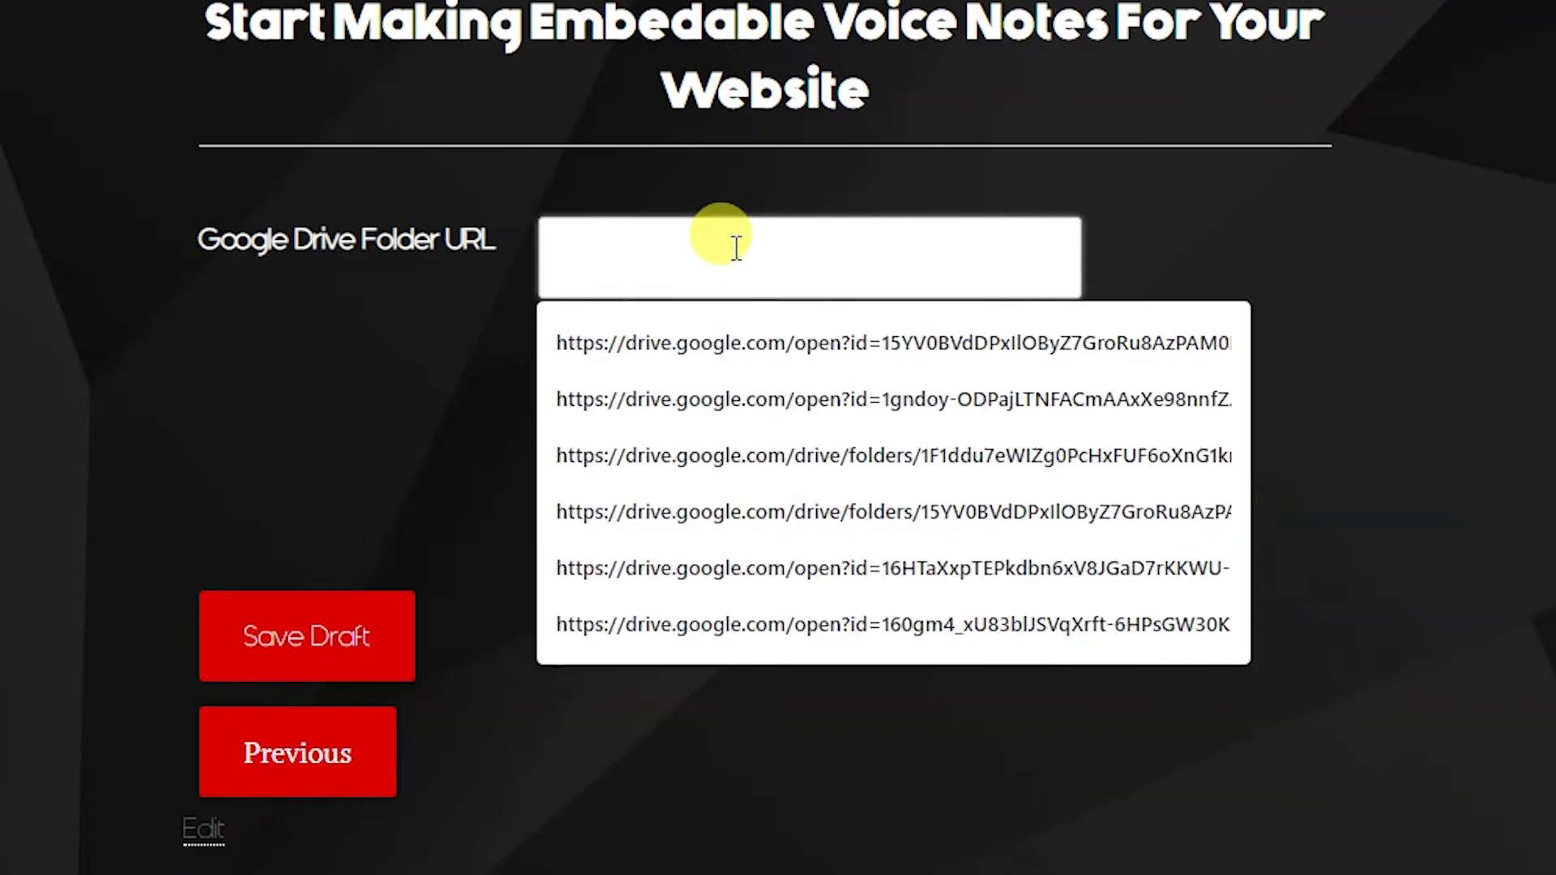
key("ctrl+v")
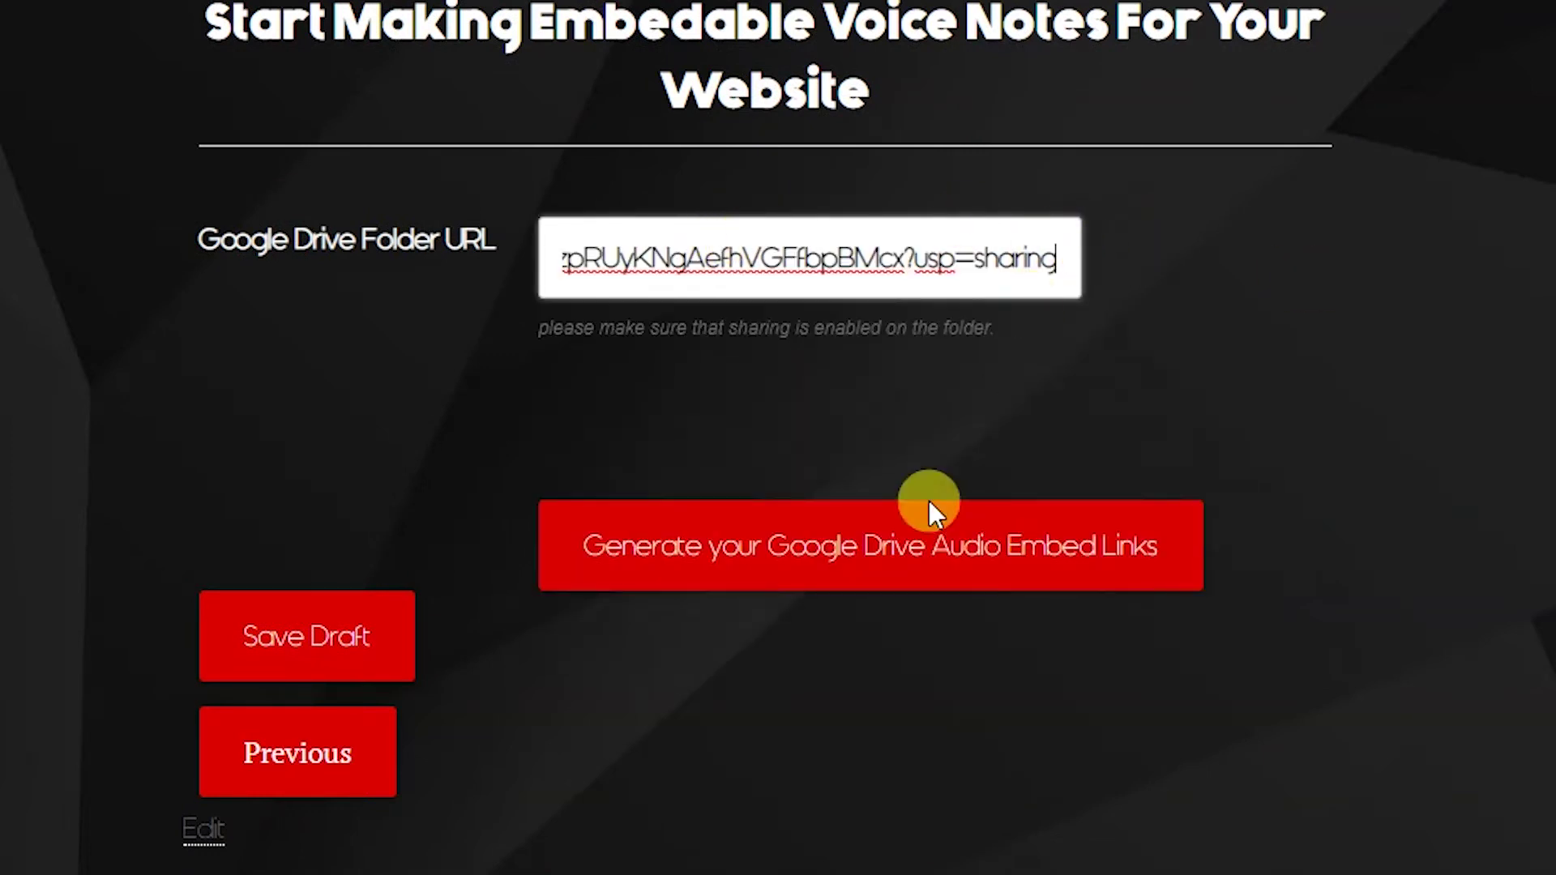
left_click(861, 556)
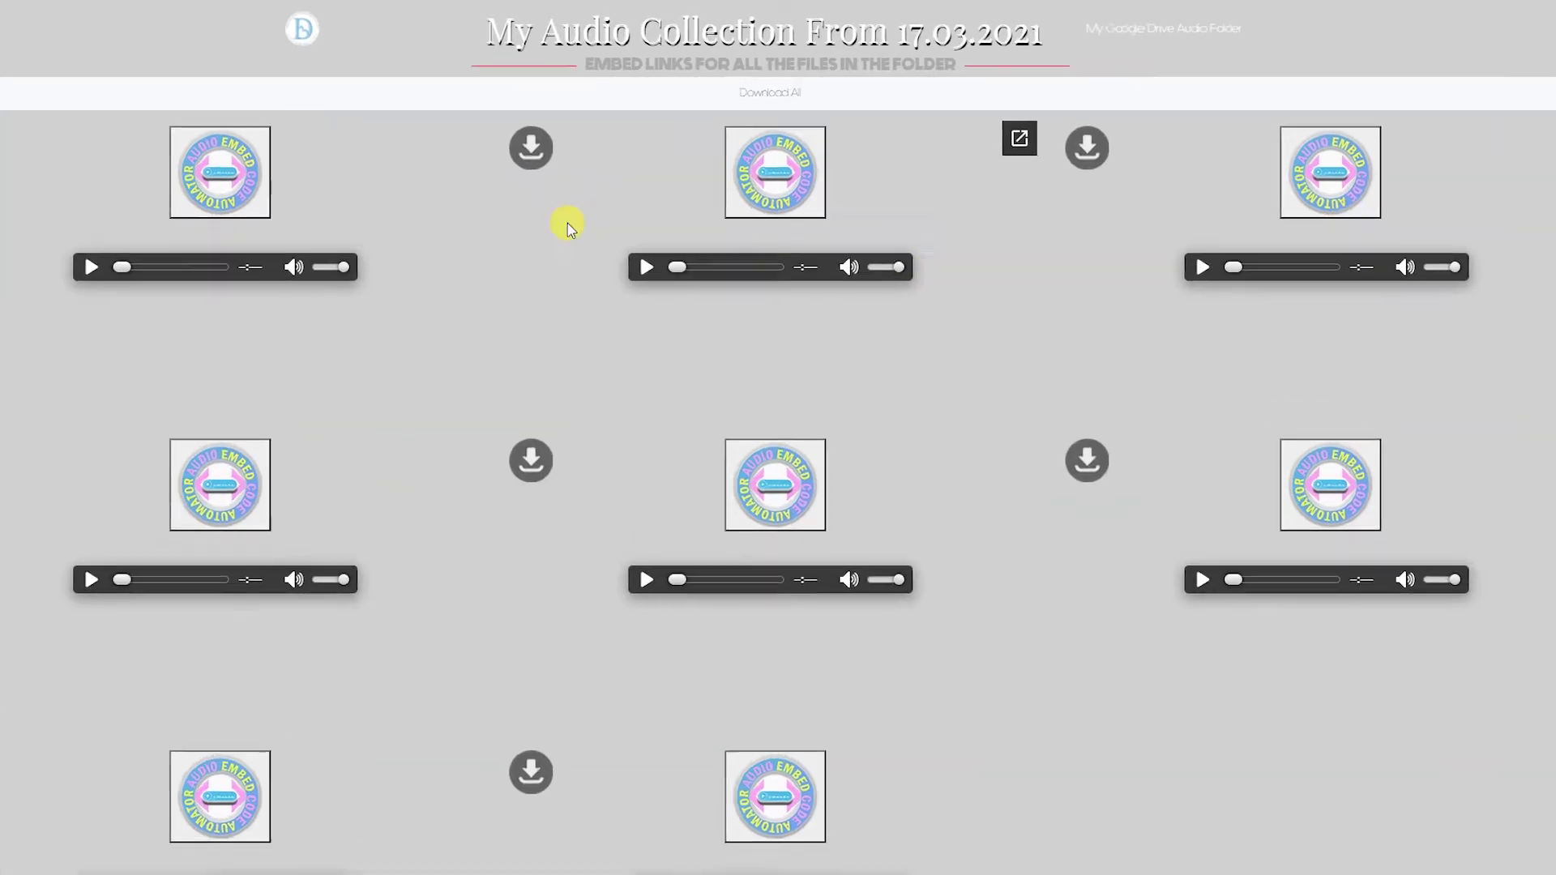
left_click(773, 160)
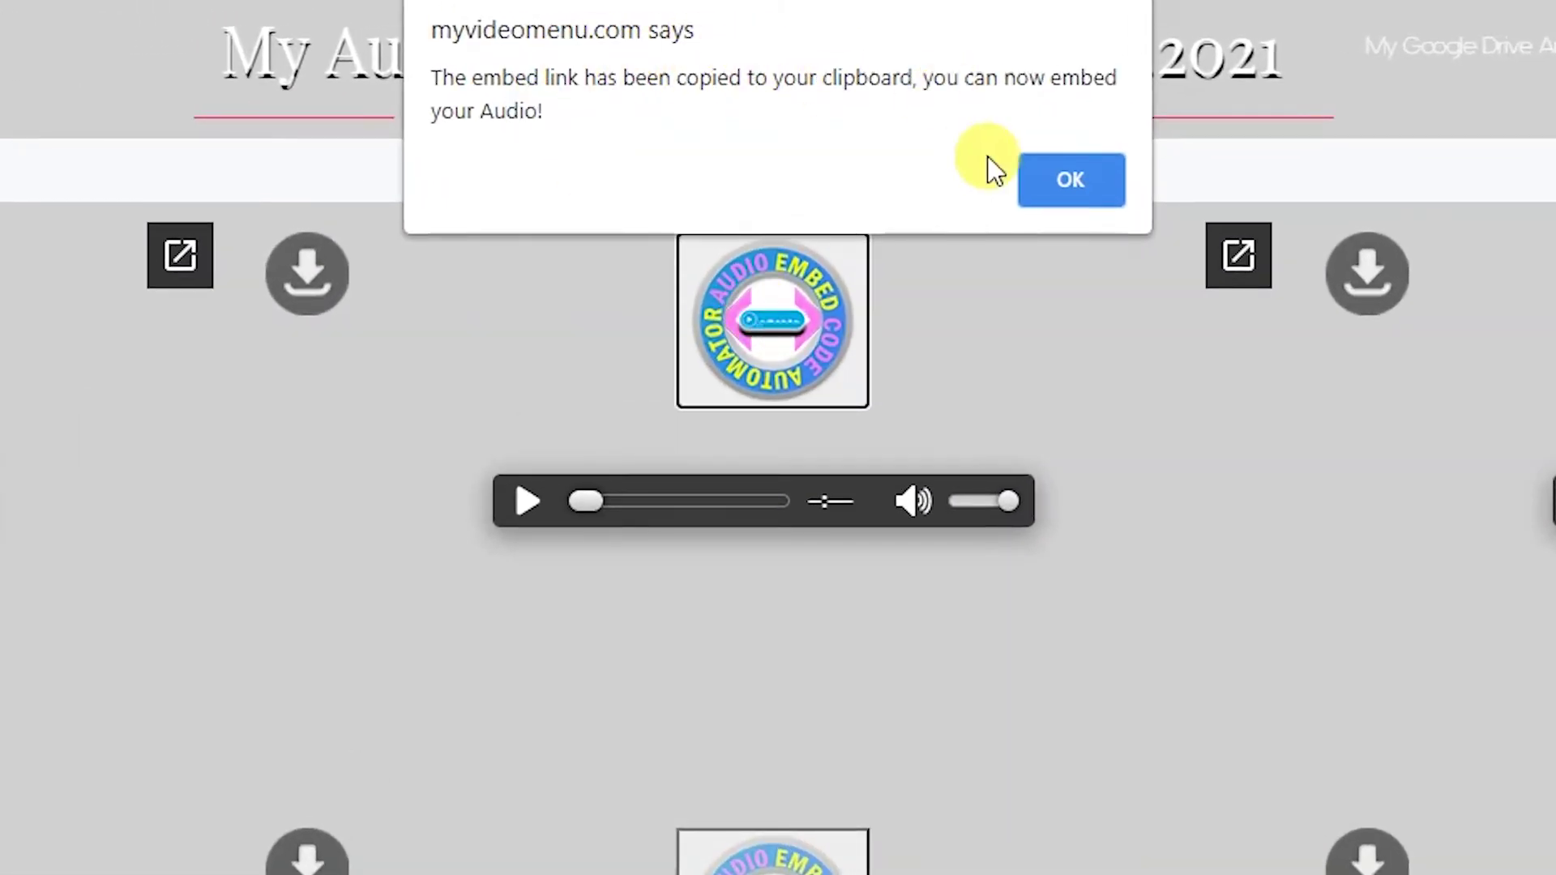
left_click(1056, 195)
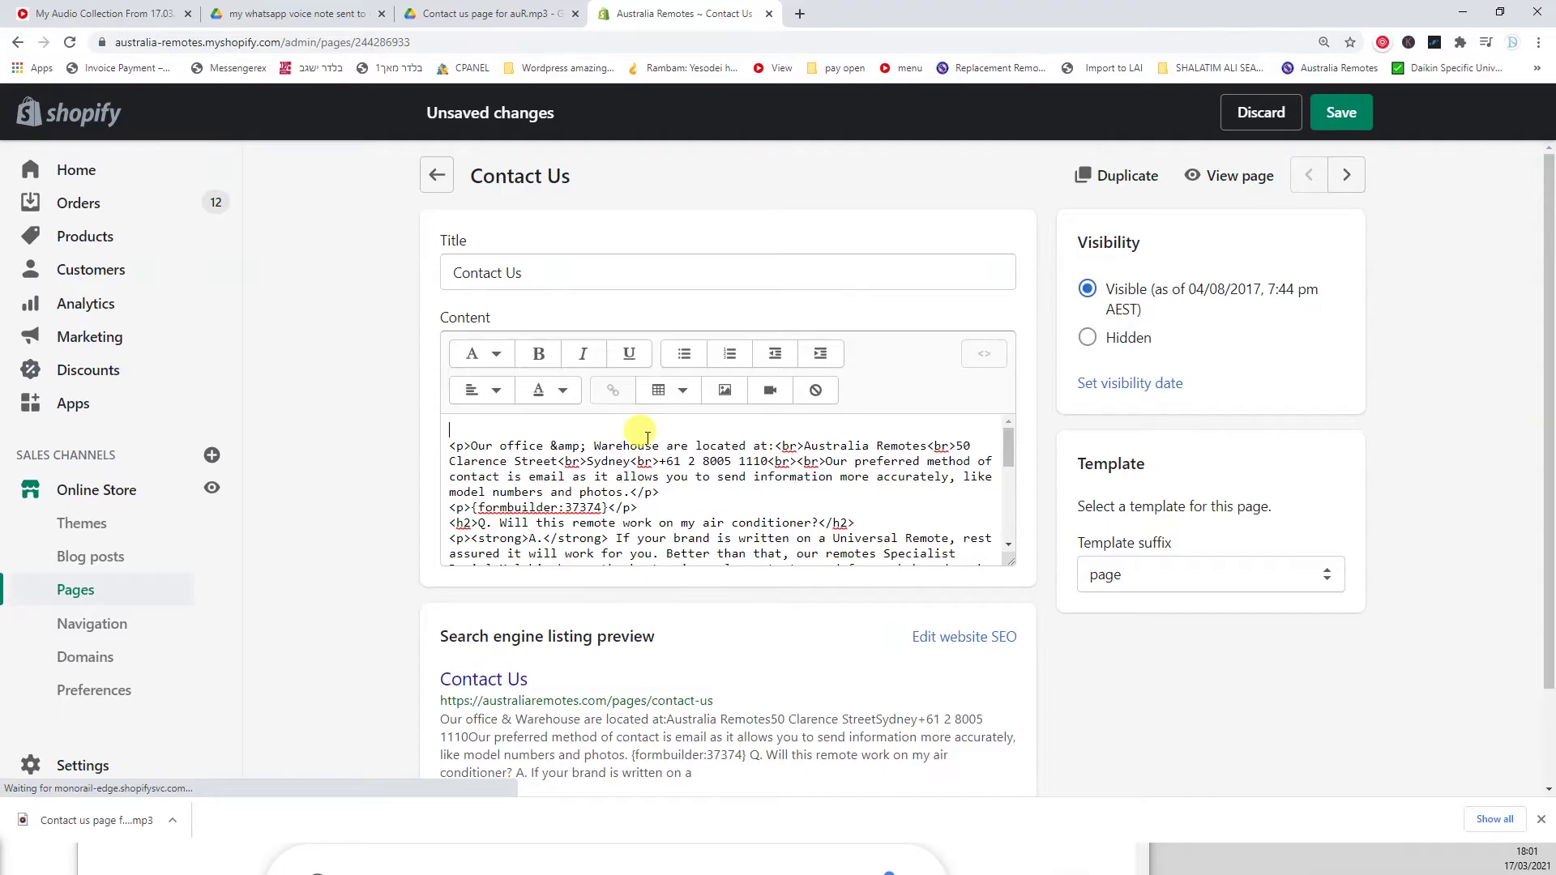
Paste the iframe embed code at the top of the Contact Us page and save it
key("ctrl+v")
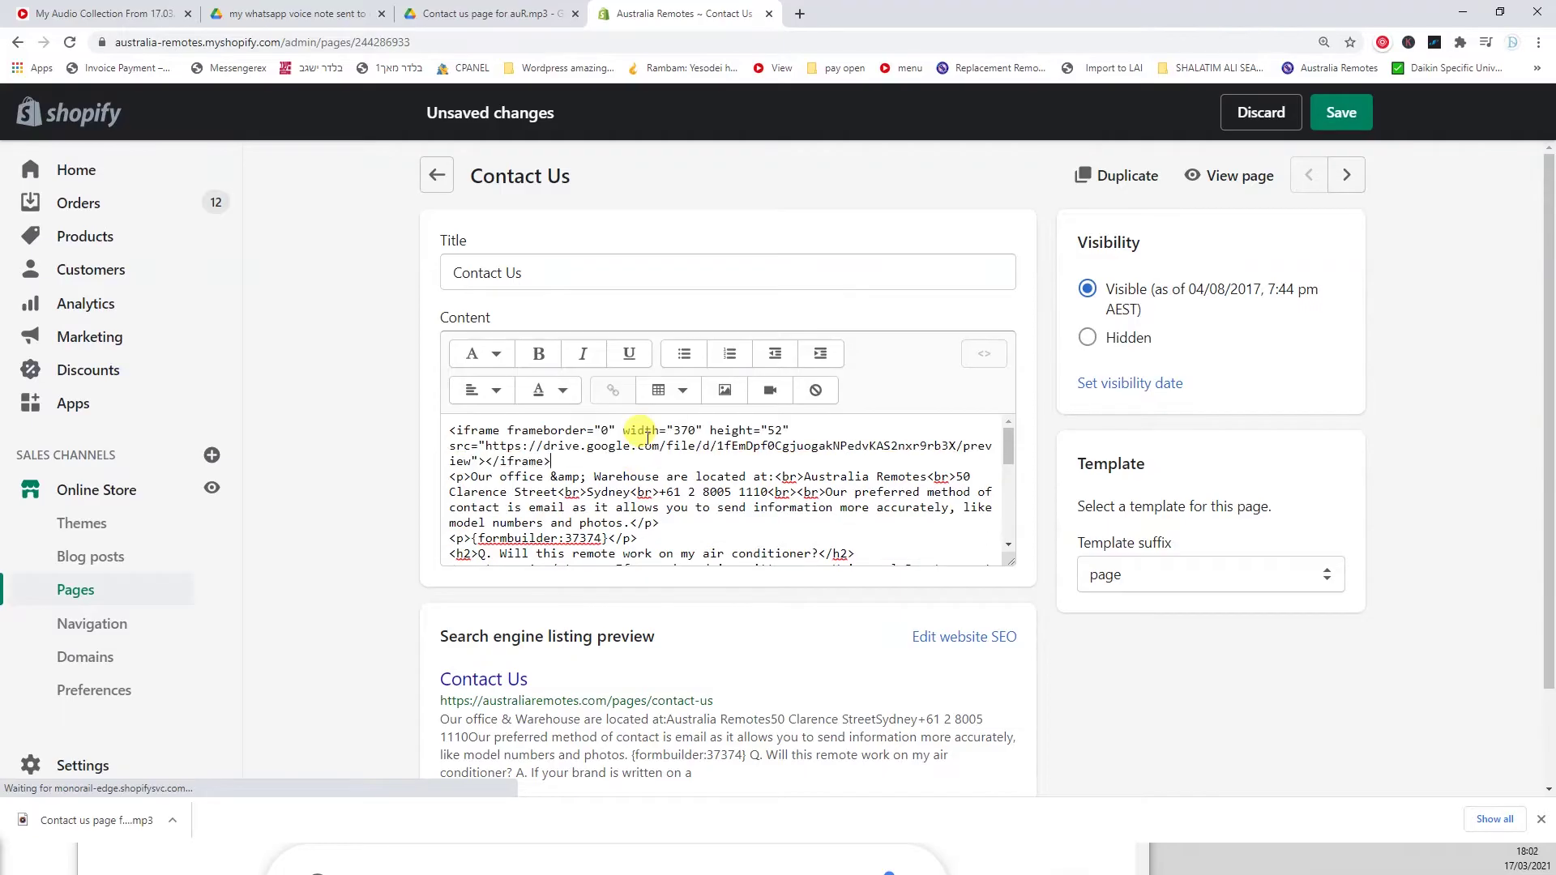
left_click(980, 355)
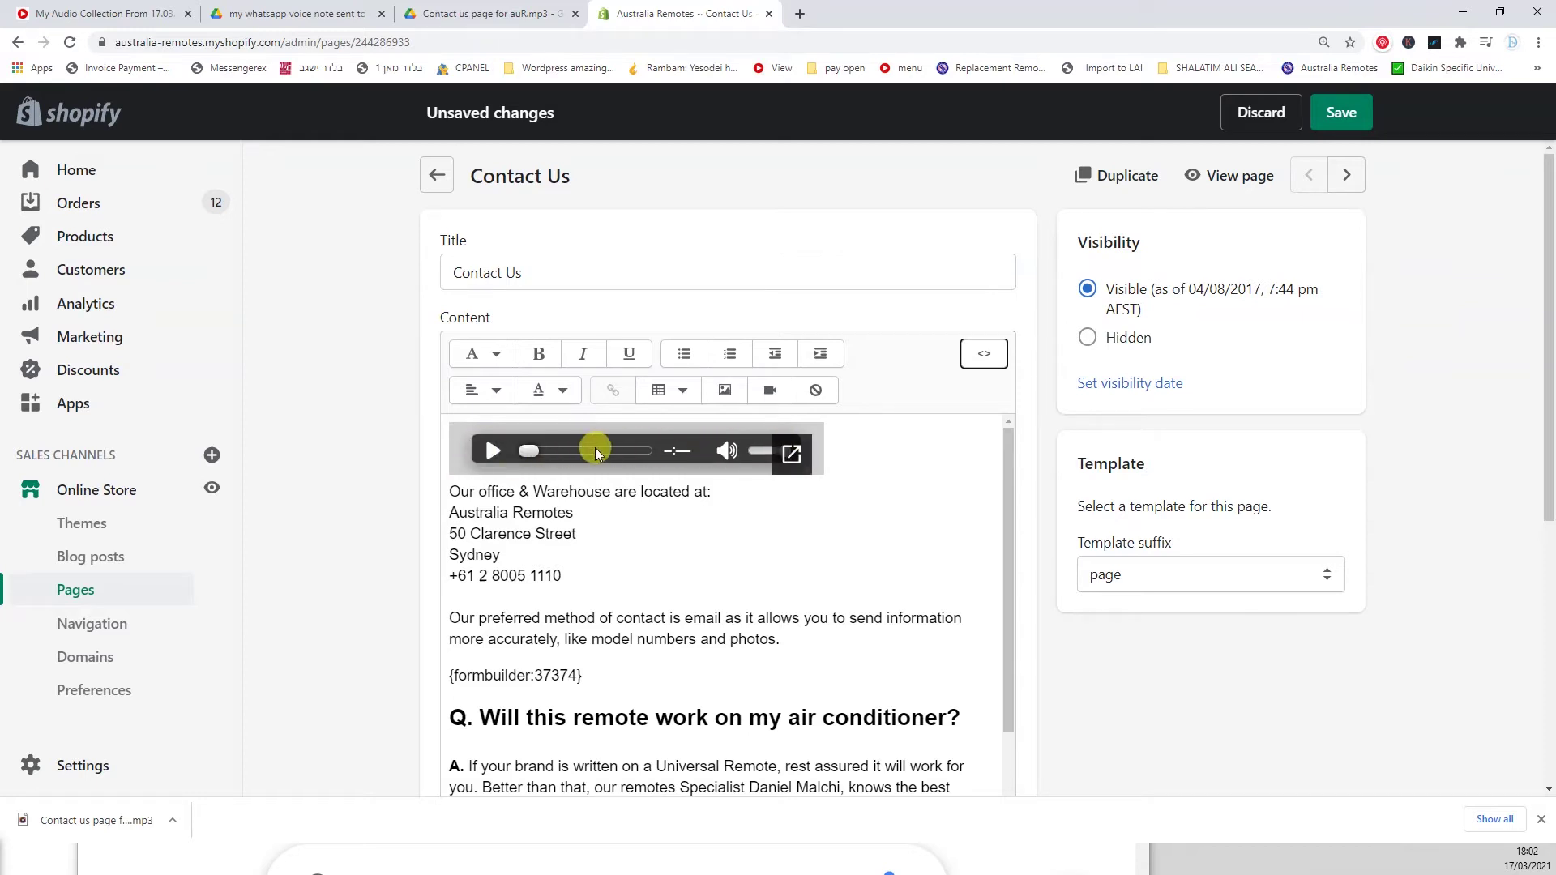
left_click(1341, 112)
View the live Contact Us page full screen and play the embedded audio
left_click(1232, 176)
key("F11")
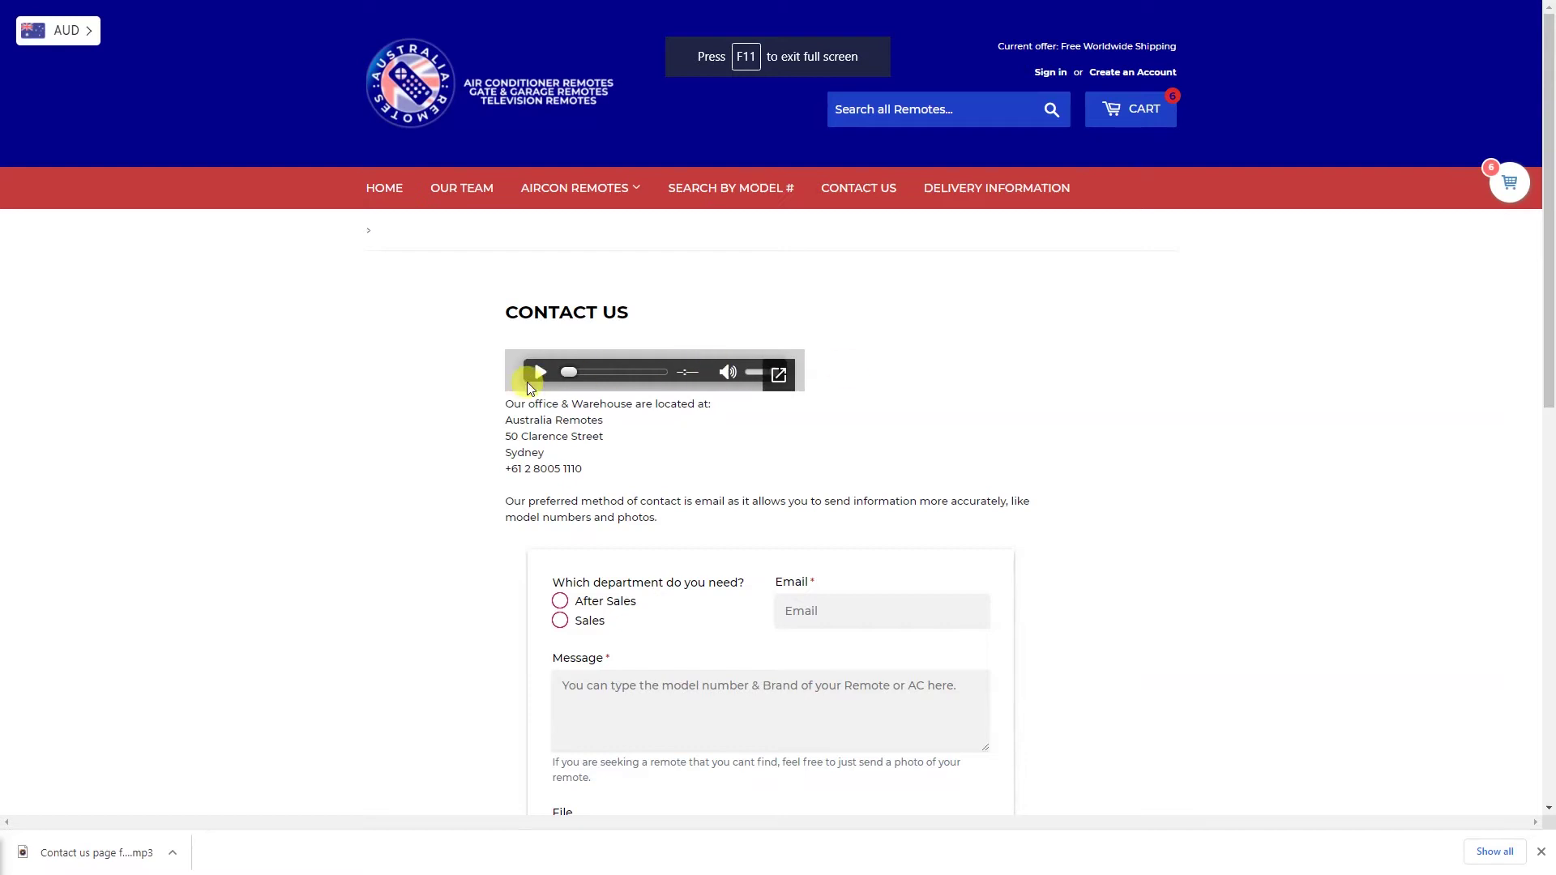
left_click(541, 372)
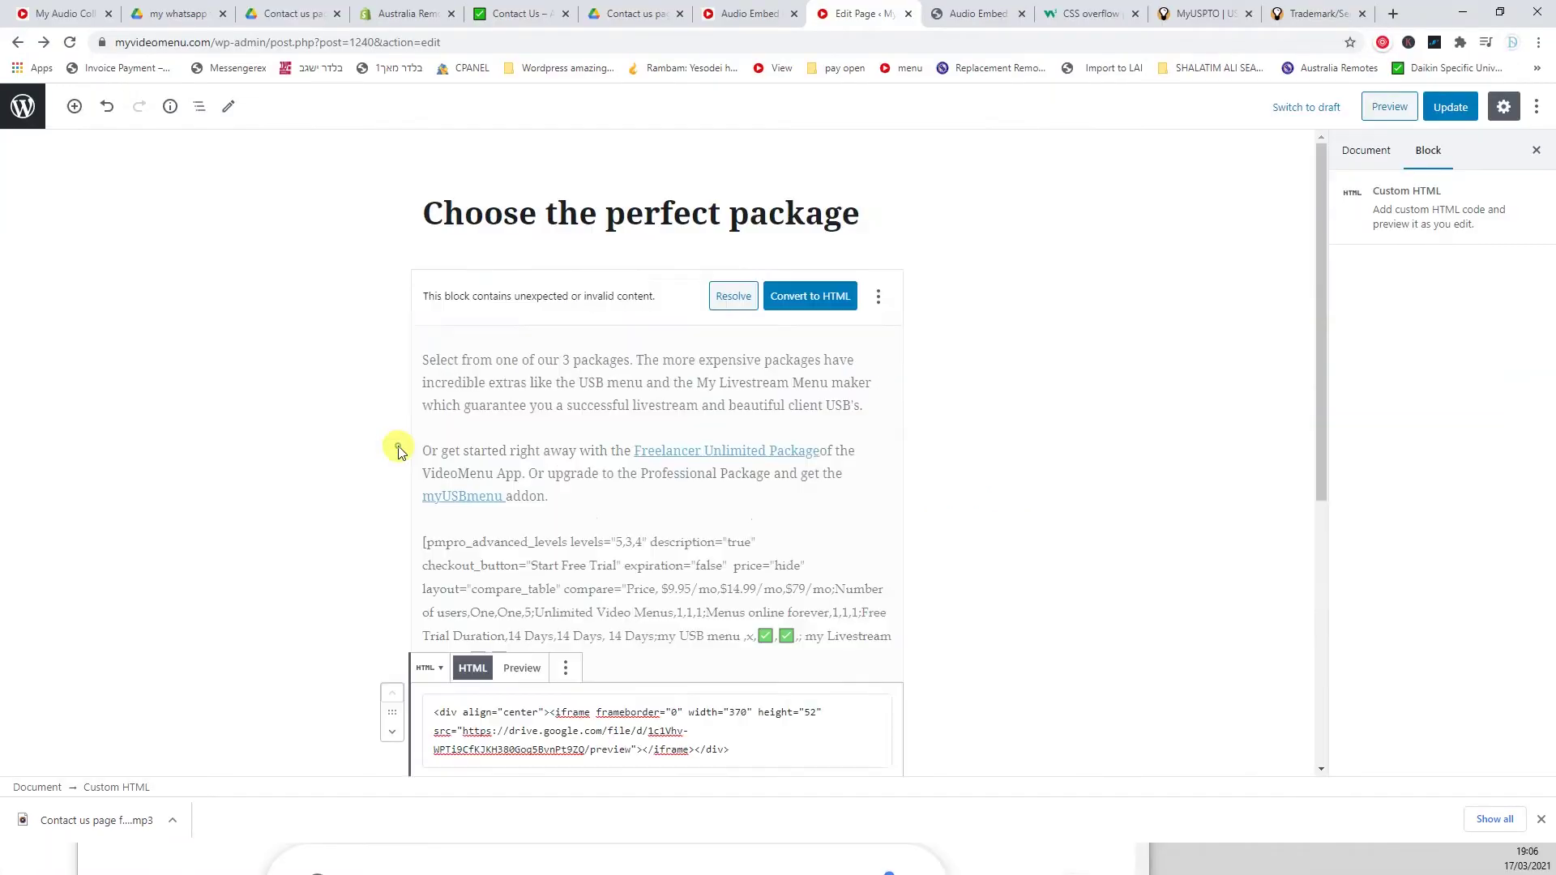
Update the Choose the perfect package page with its new audio iframe block
left_click(1450, 108)
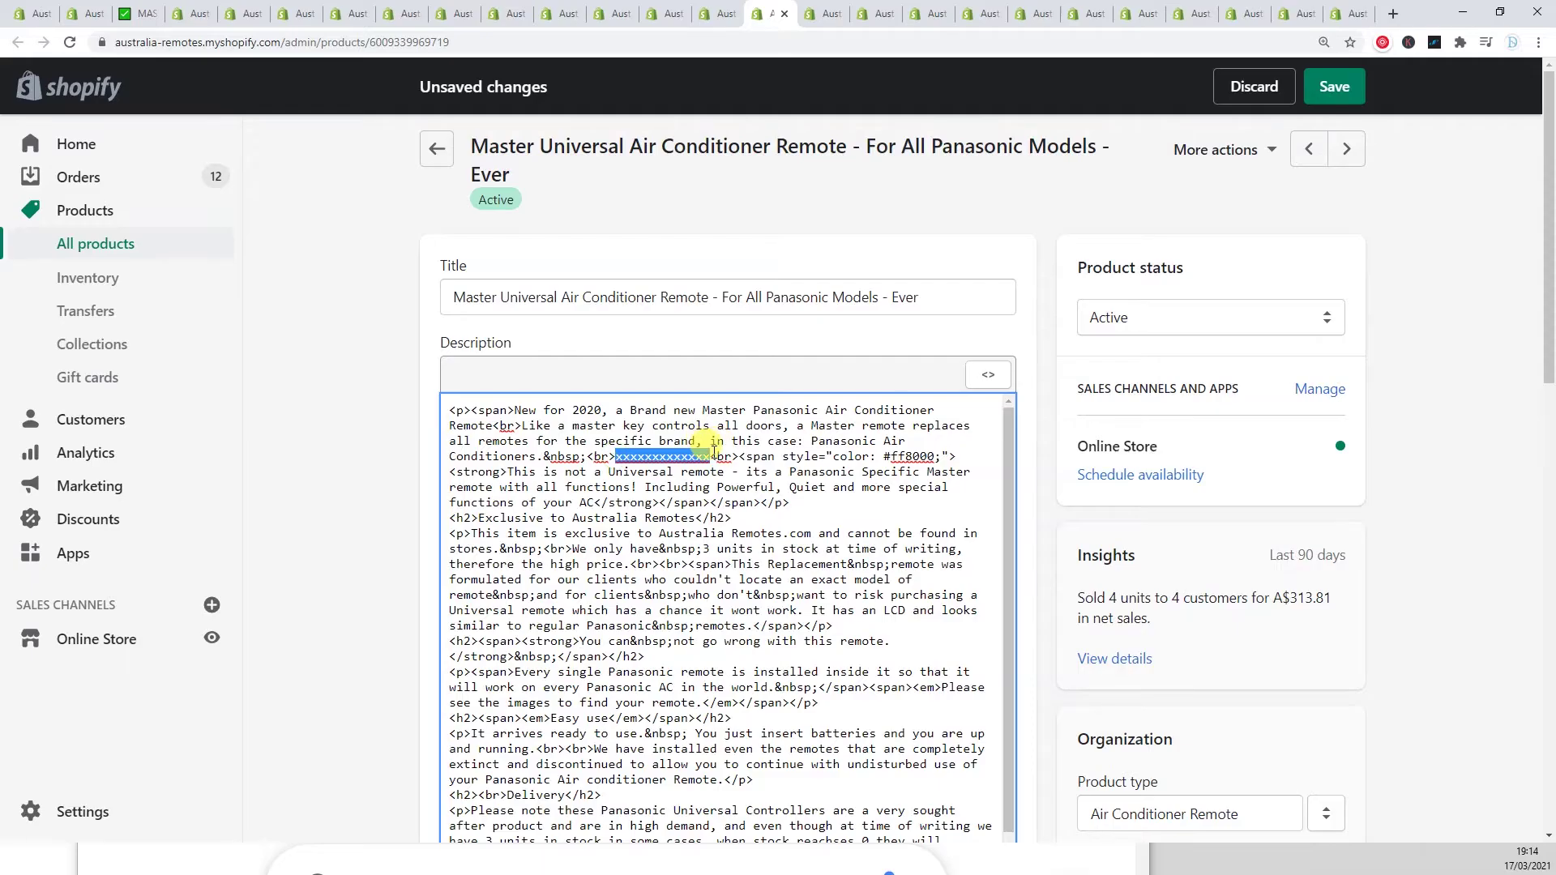
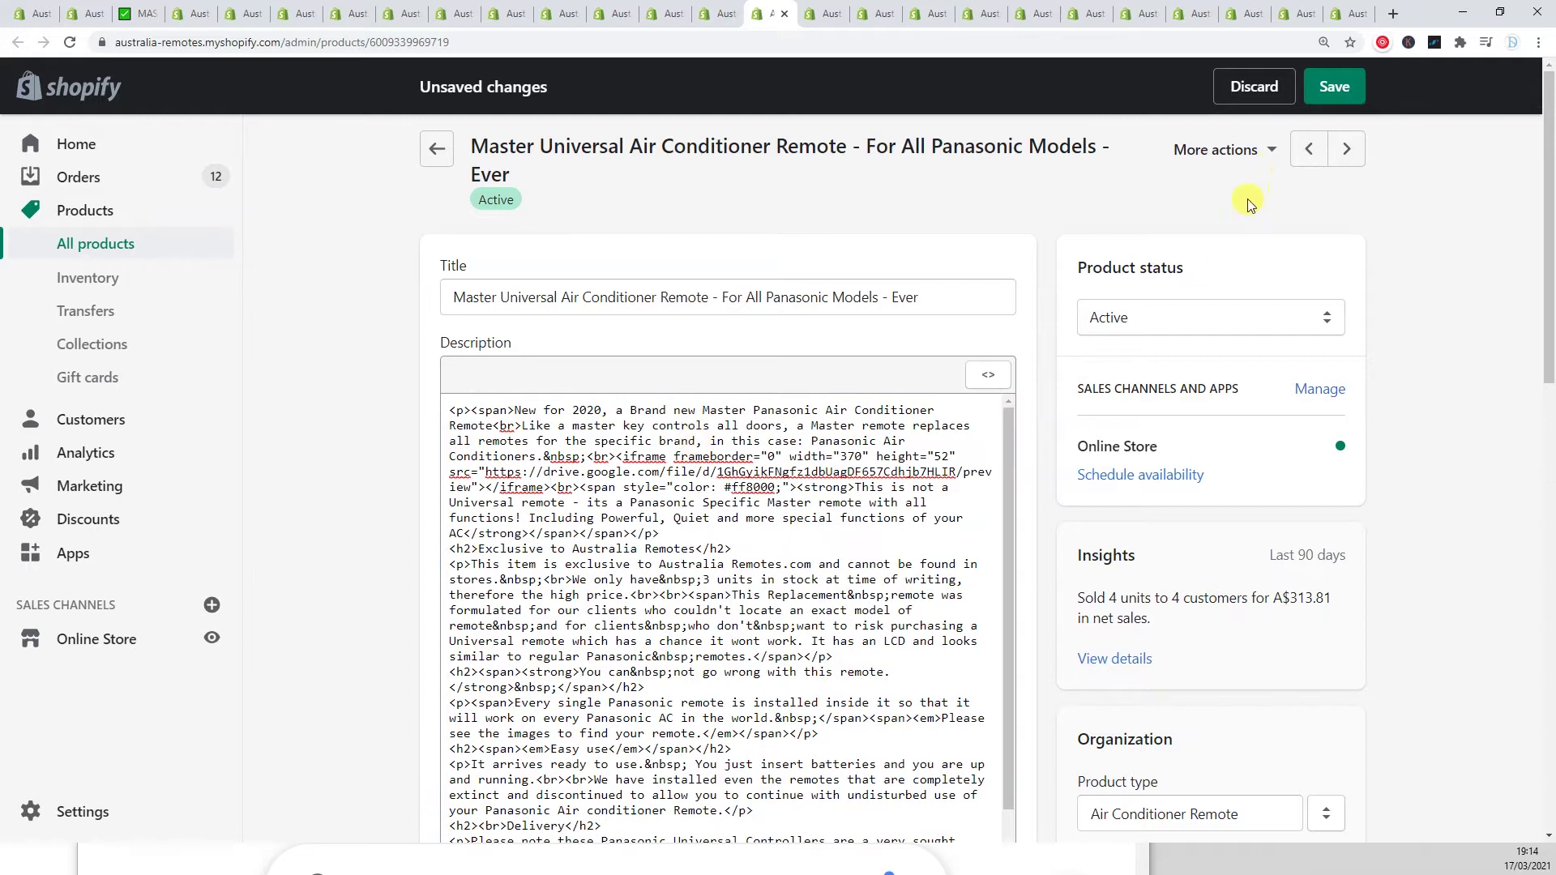
Paste the iframe over the placeholder in the remote's HTML description and save the product
left_click(980, 378)
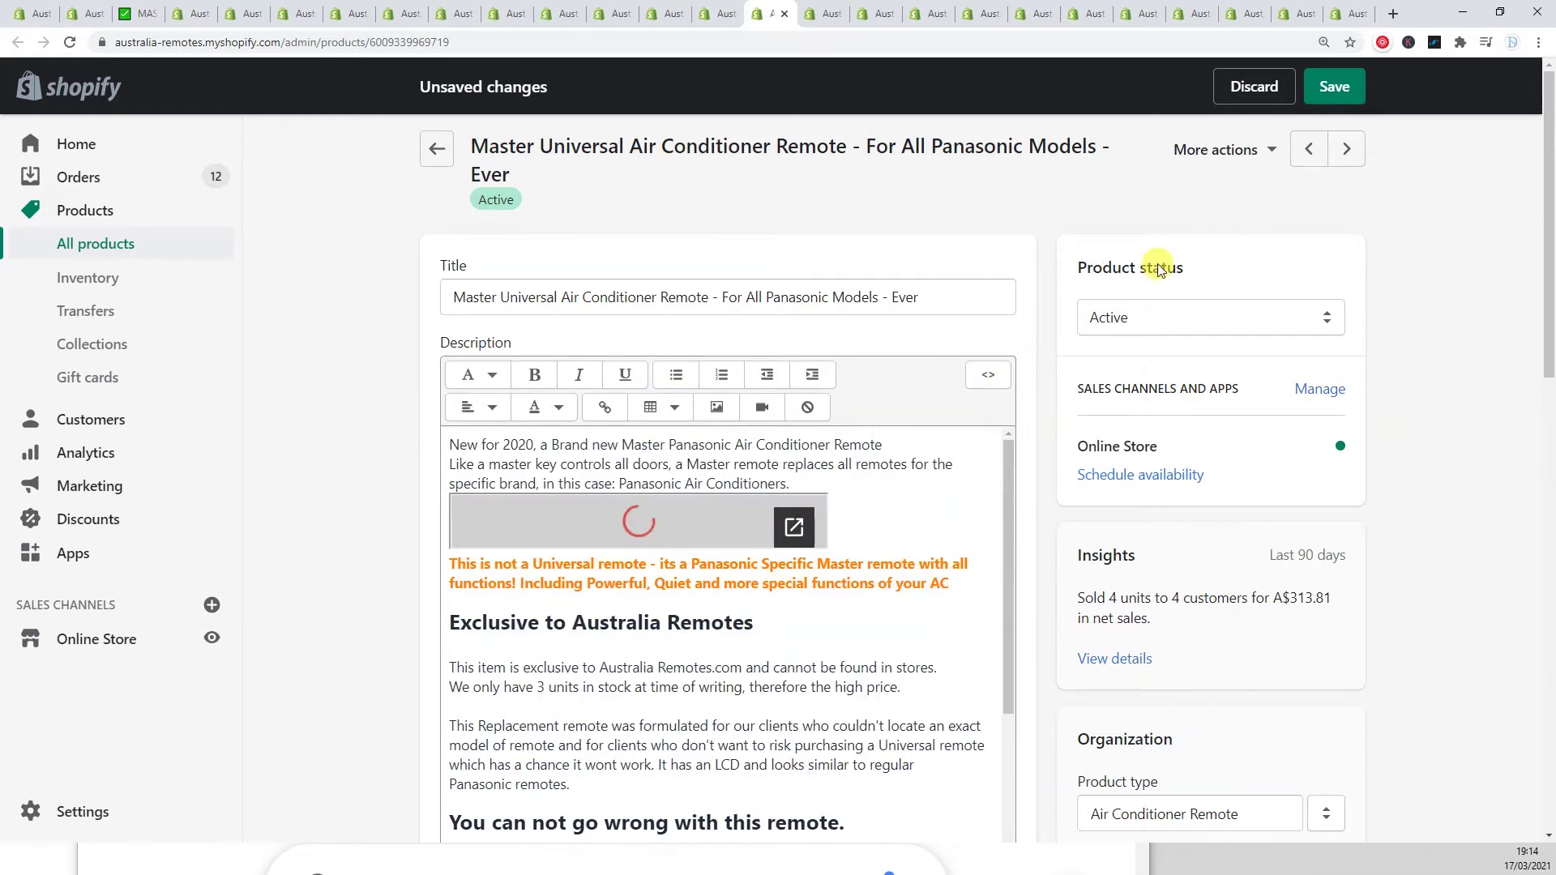
left_click(1332, 91)
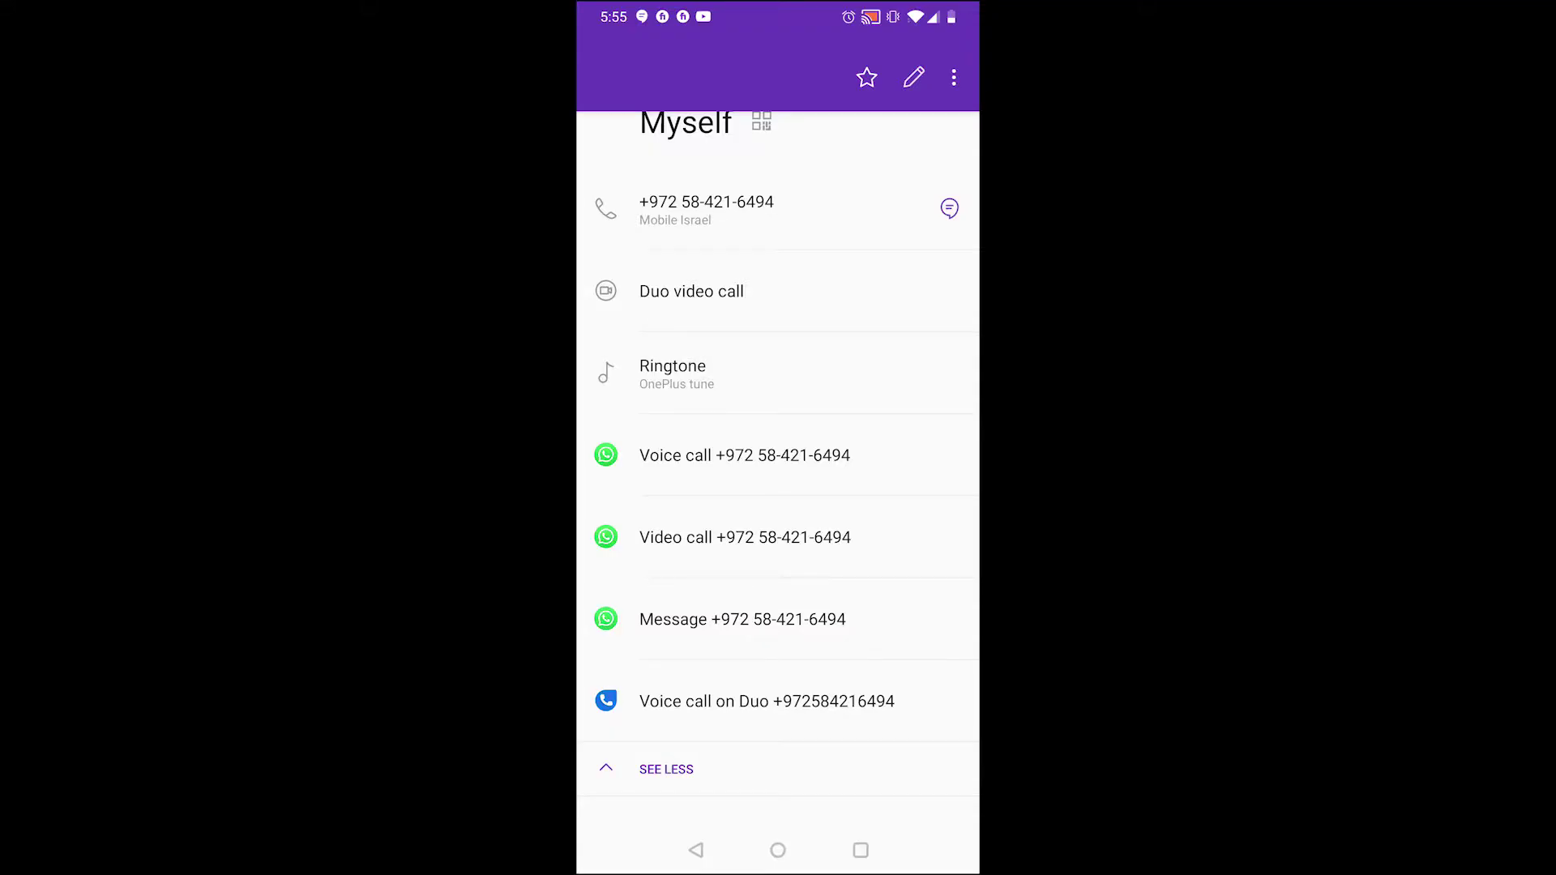
Open a WhatsApp chat with your own number and lock a hands-free voice note recording
left_click(742, 619)
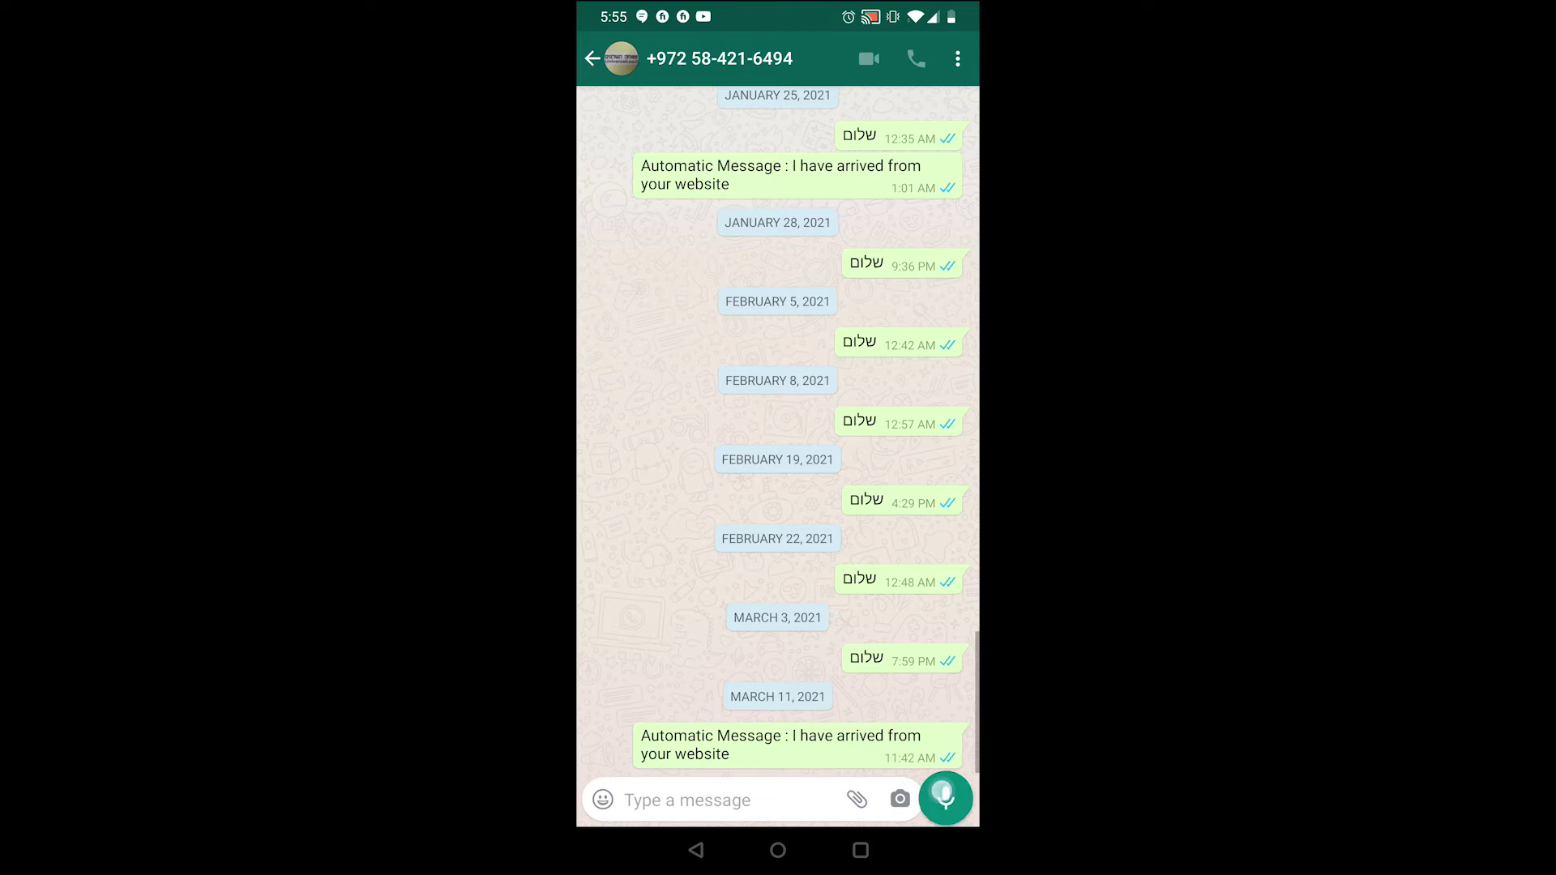
left_click_drag(942, 794, 969, 466)
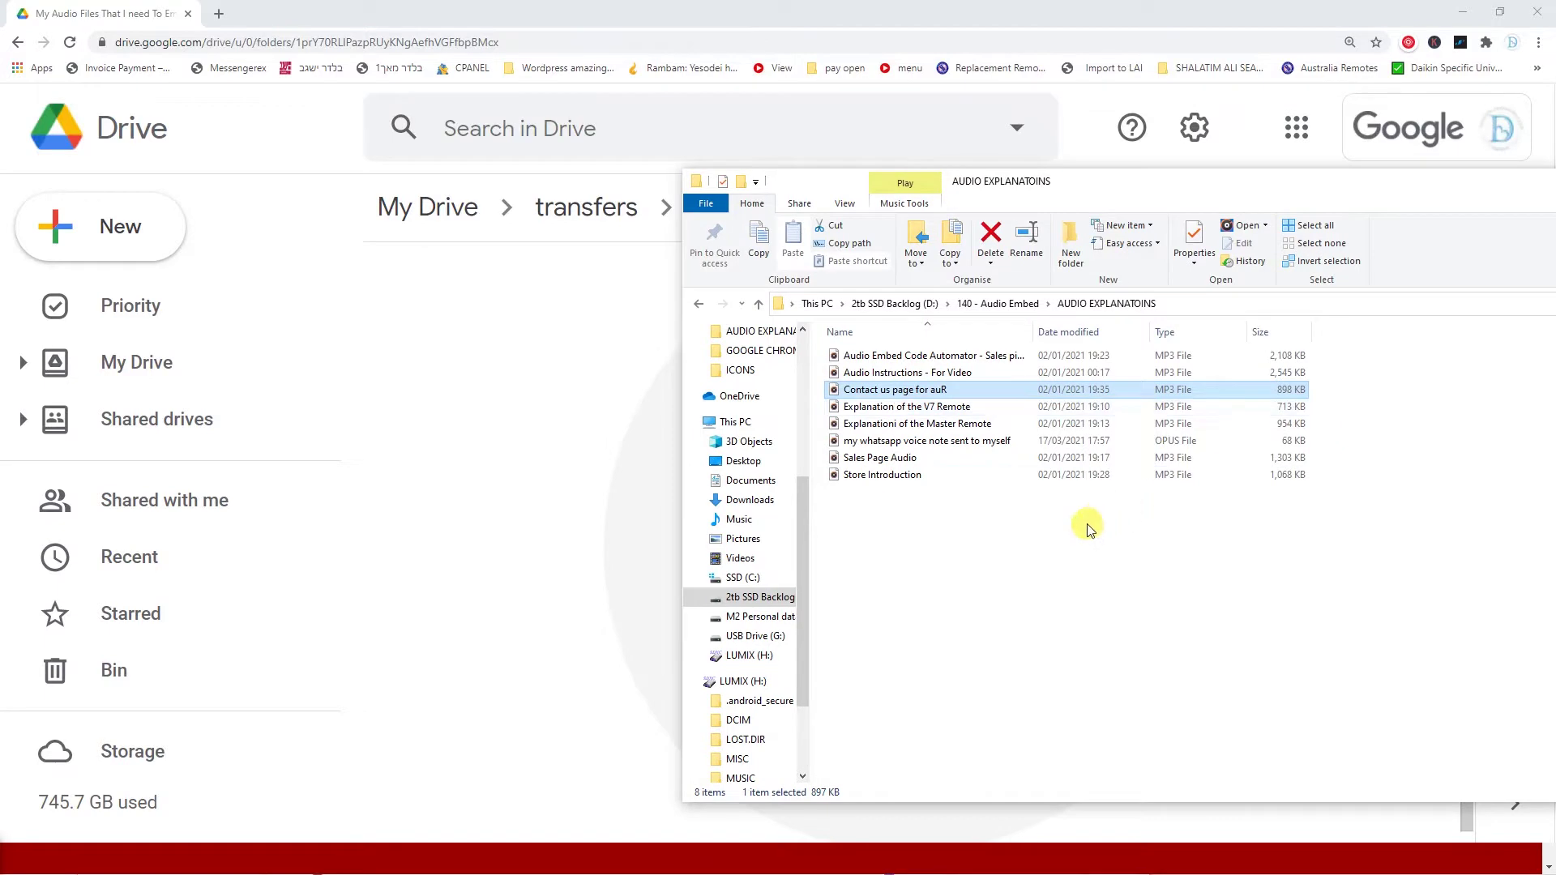
Upload all eight selected audio files into the Drive folder
left_click_drag(1086, 523, 813, 342)
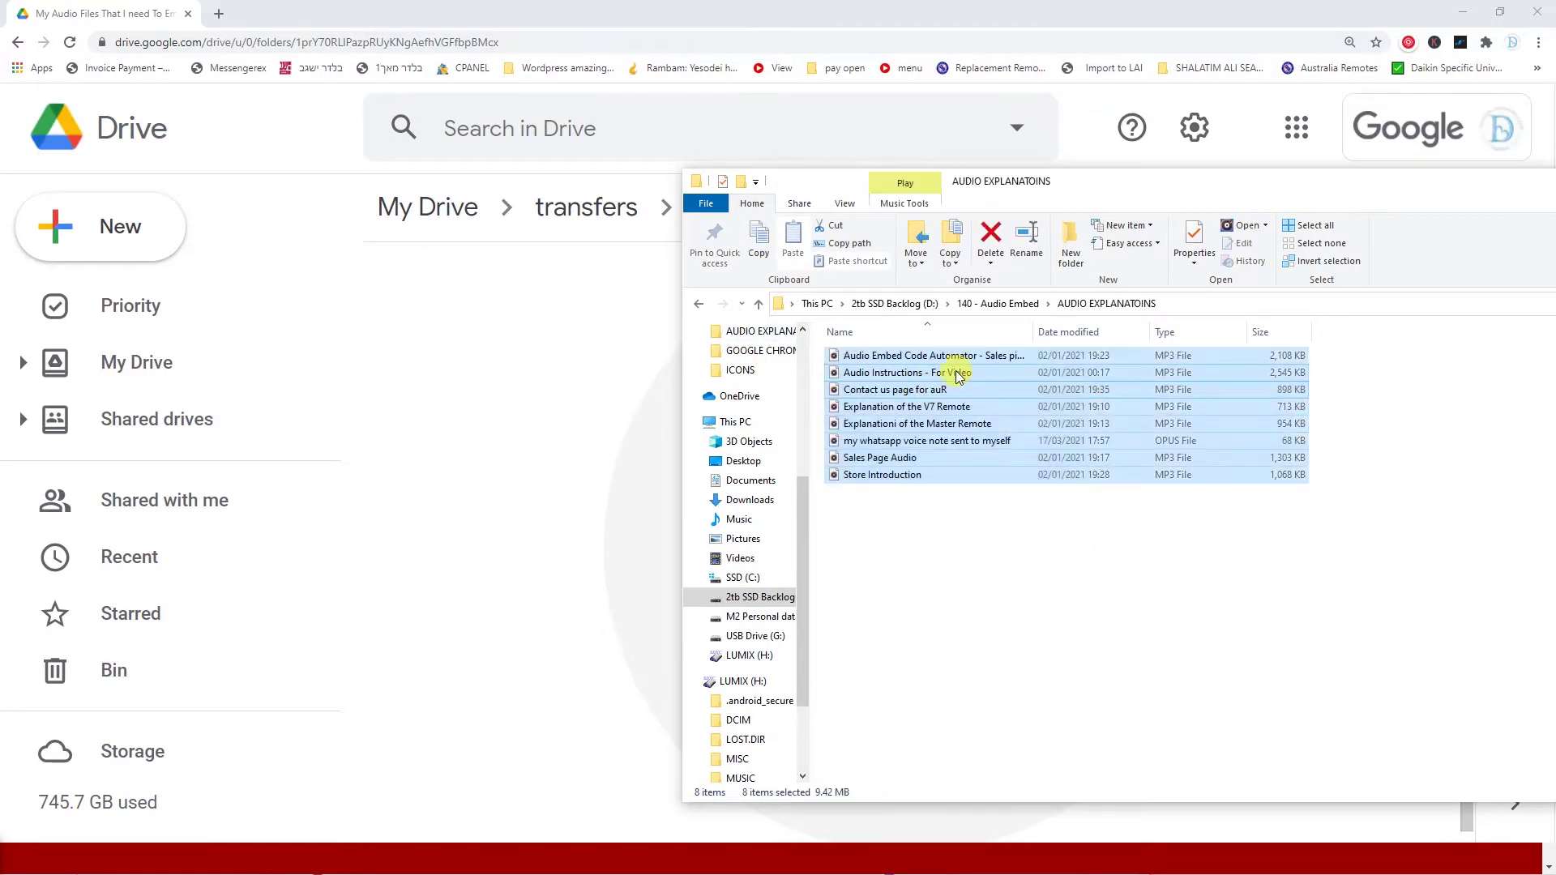
left_click_drag(959, 377, 528, 440)
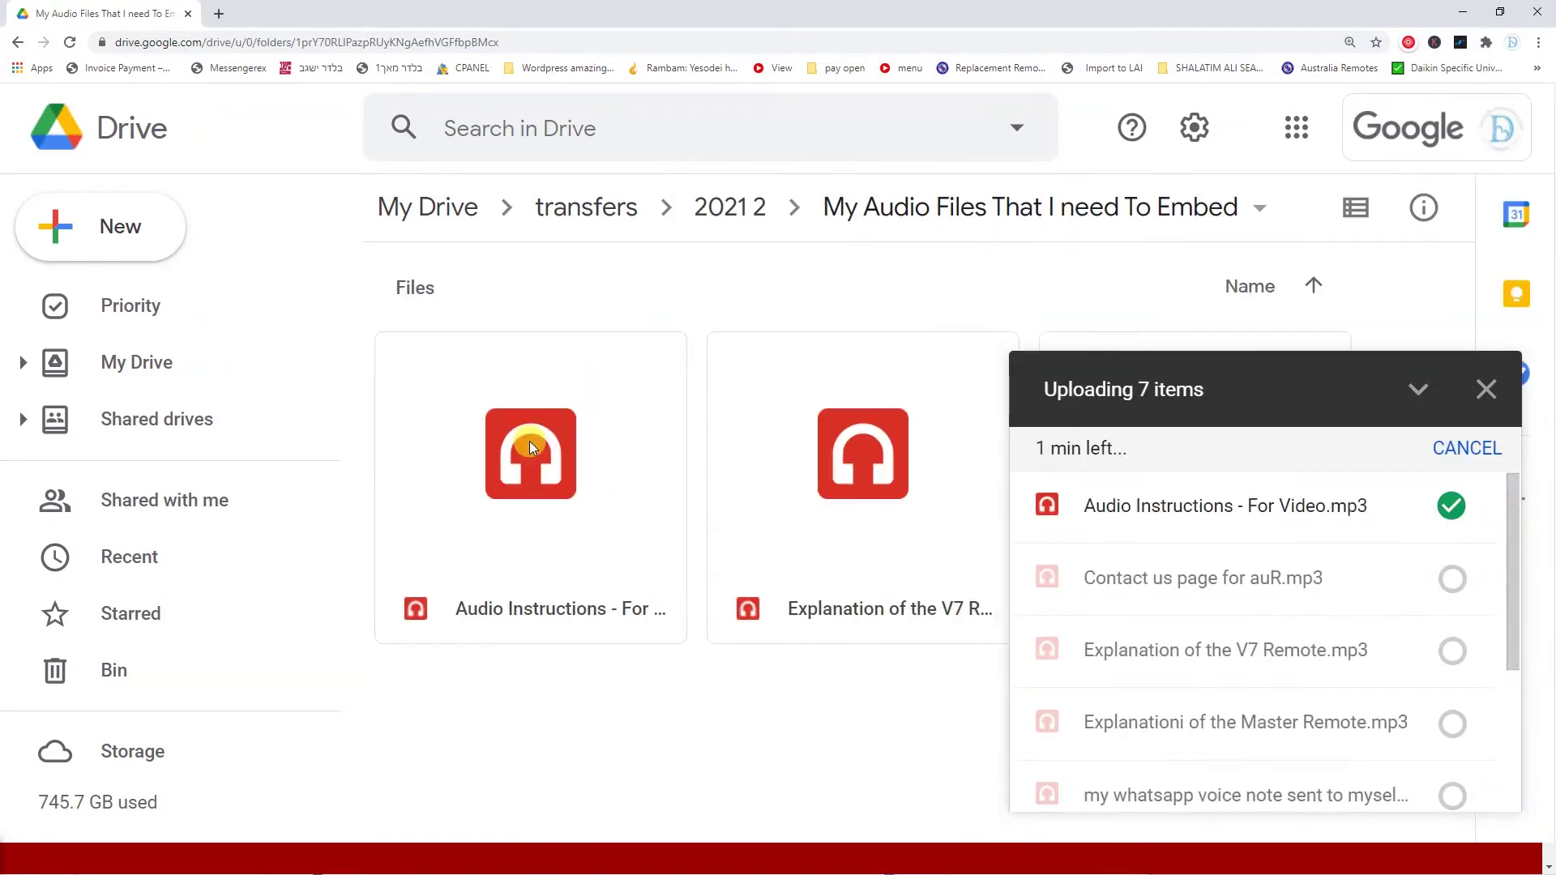
left_click(1486, 430)
Set the folder's link access to 'Anyone with the link'
left_click(1259, 207)
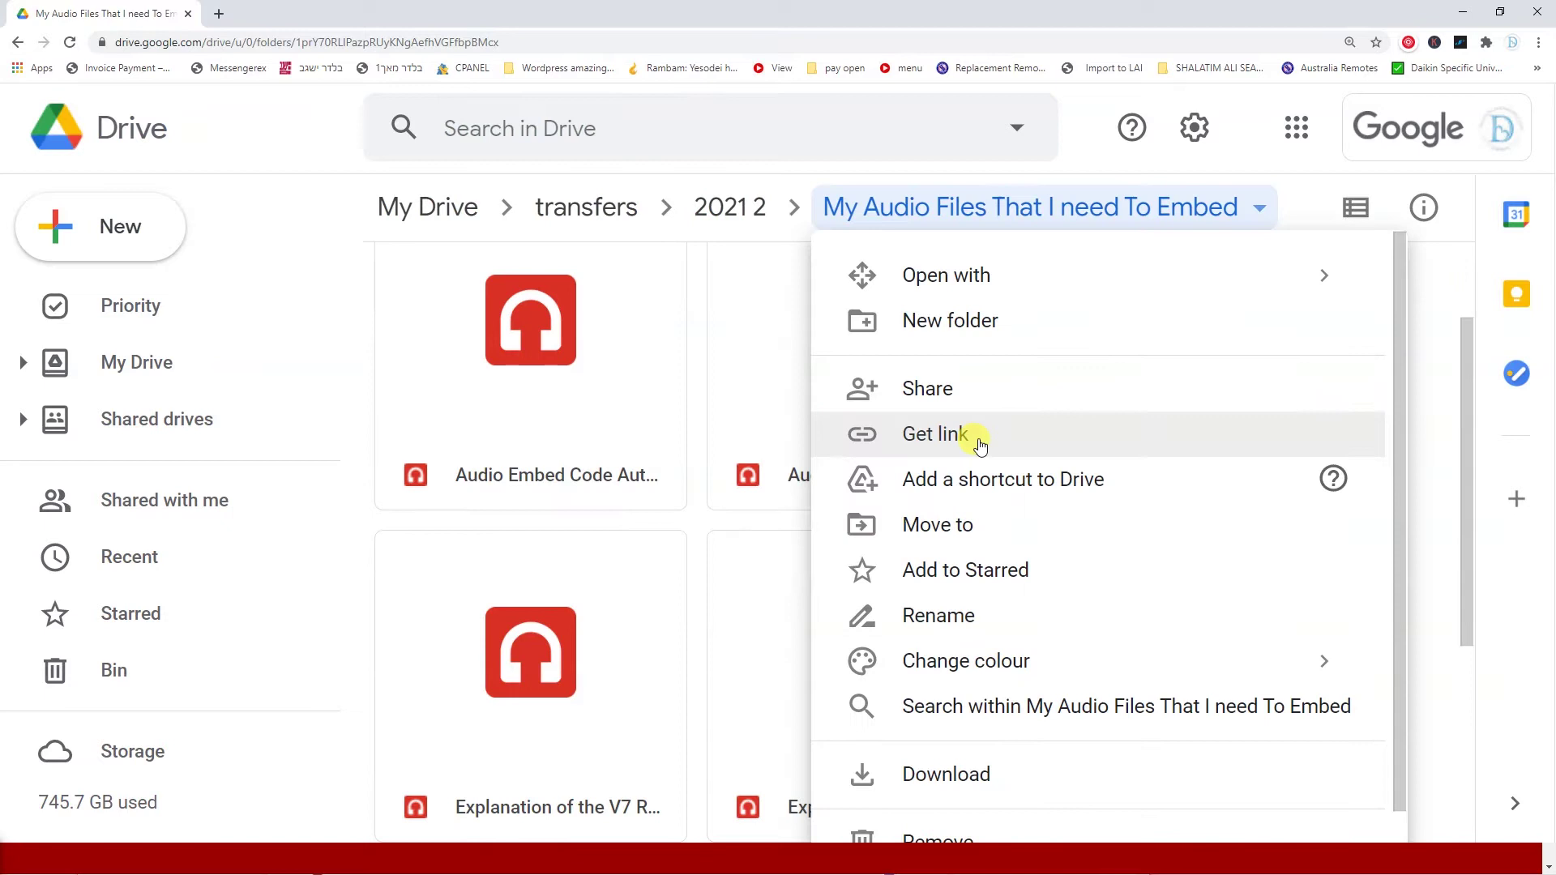
left_click(969, 438)
left_click(542, 594)
left_click(760, 529)
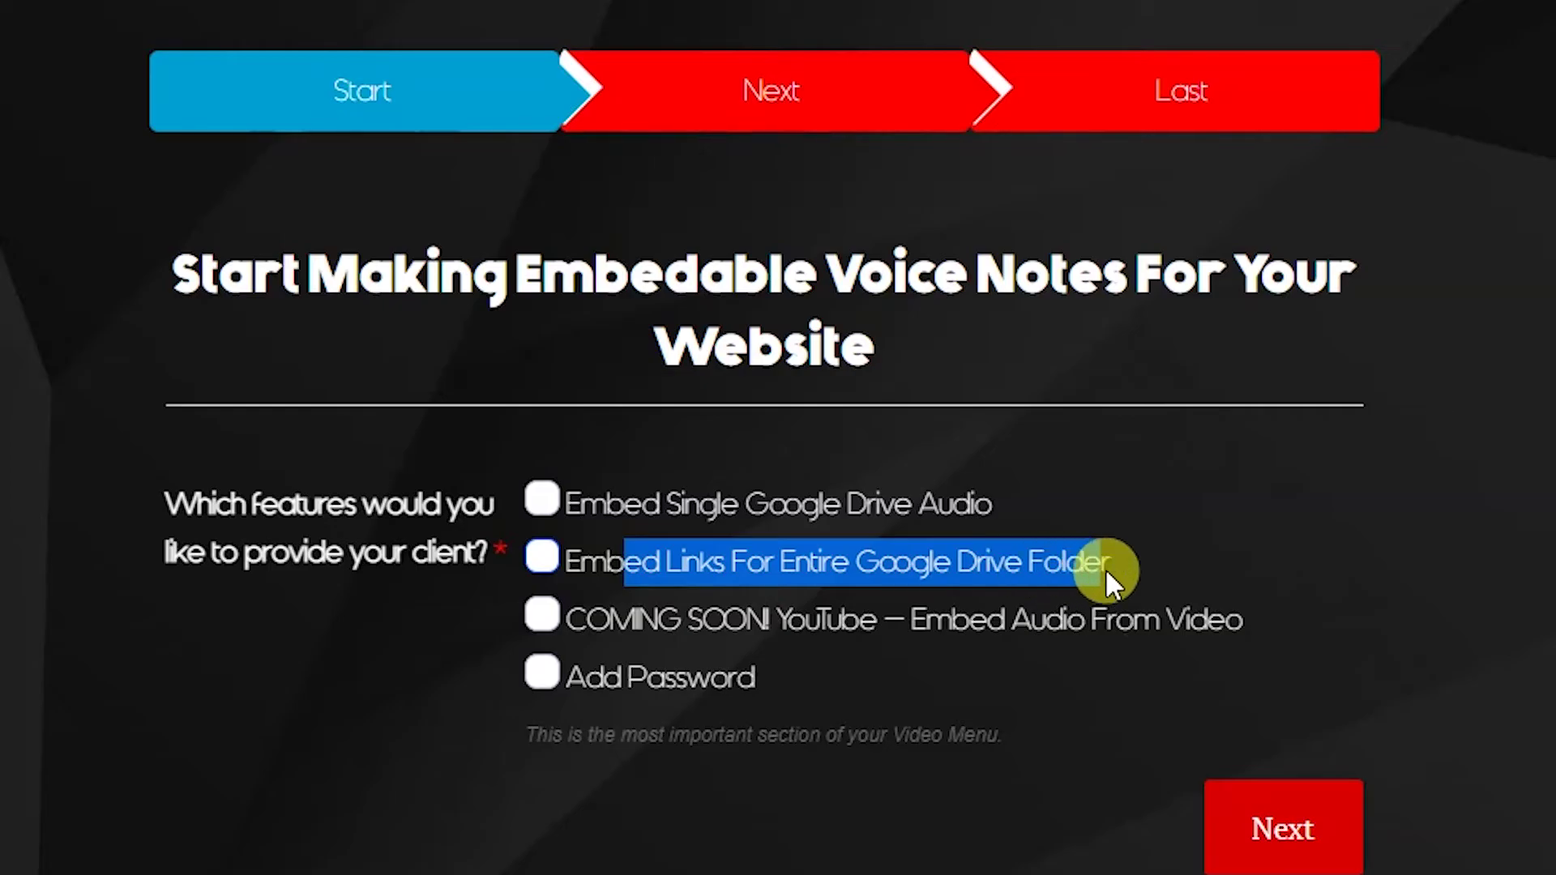
Generate players from the pasted Drive folder URL and copy the middle track's embed link
left_click(536, 556)
left_click(1238, 827)
left_click(735, 247)
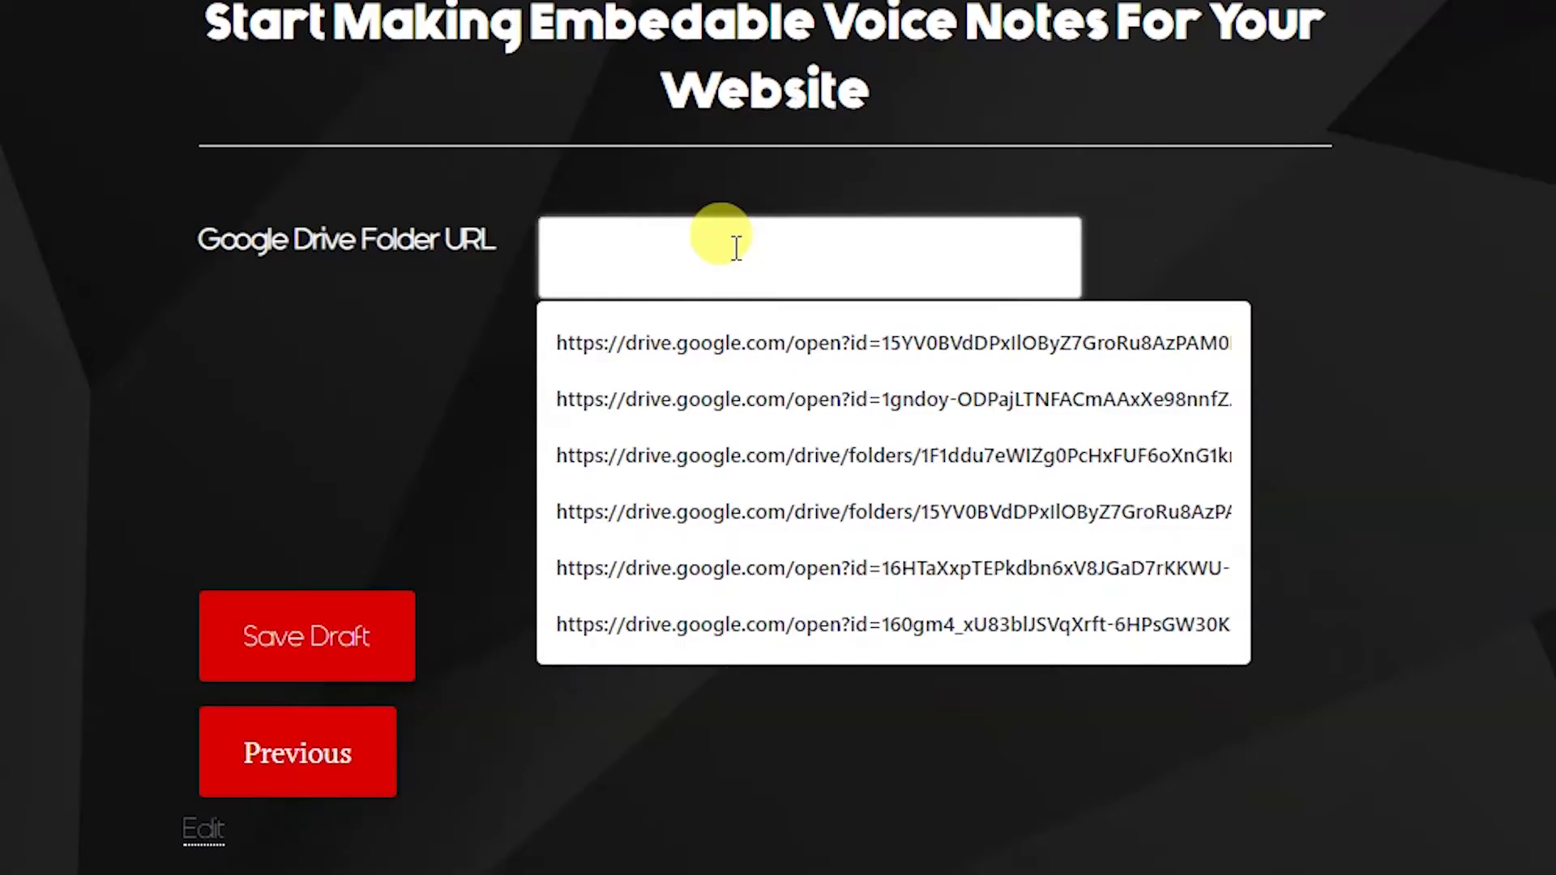
key("ctrl+v")
left_click(862, 554)
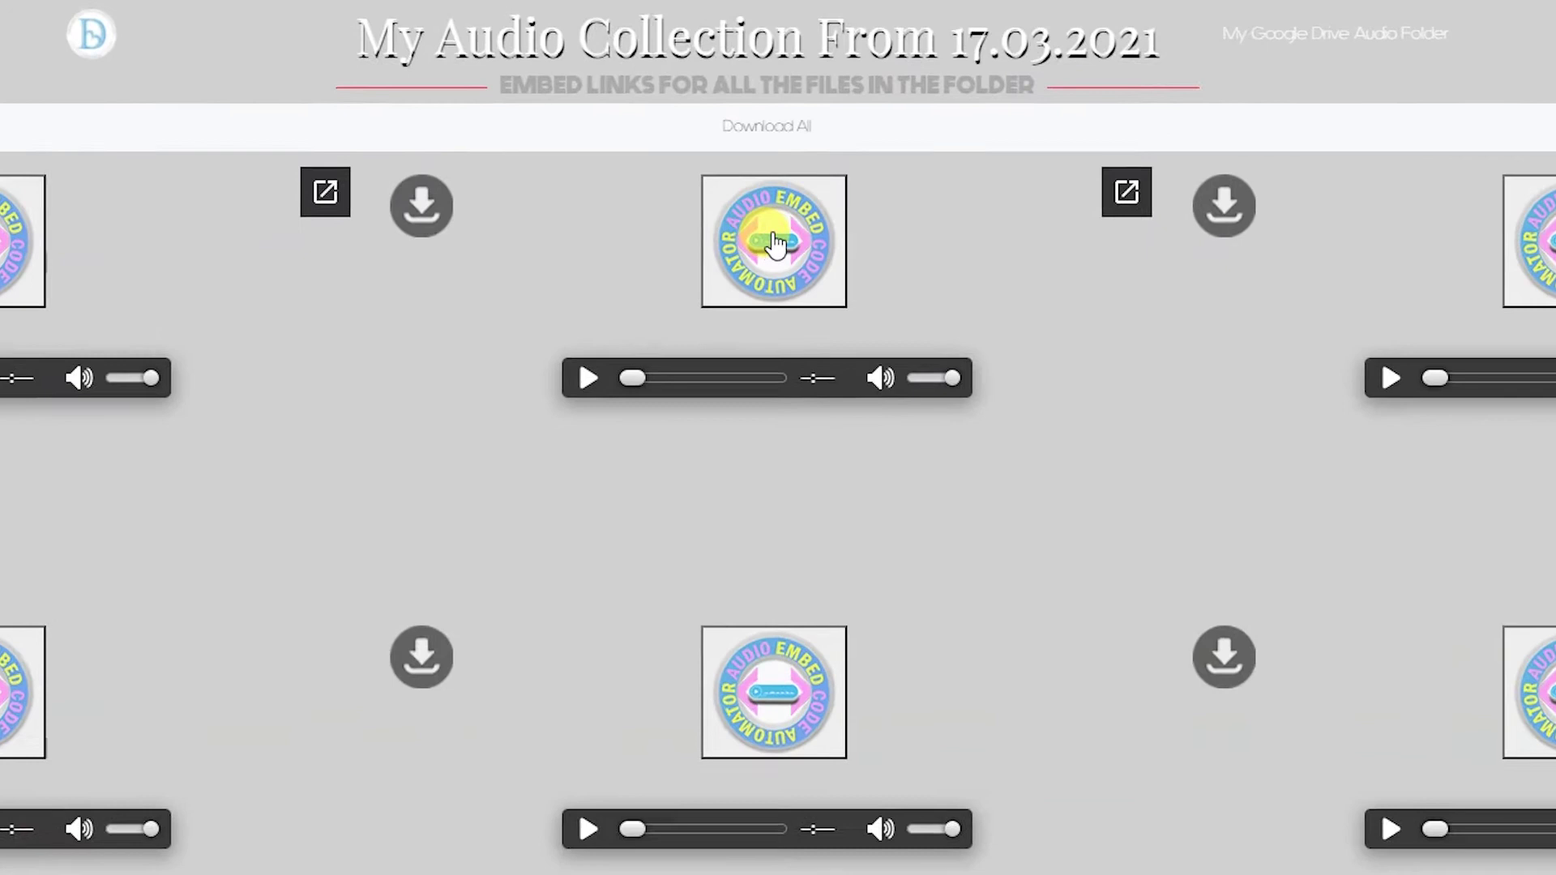
left_click(768, 279)
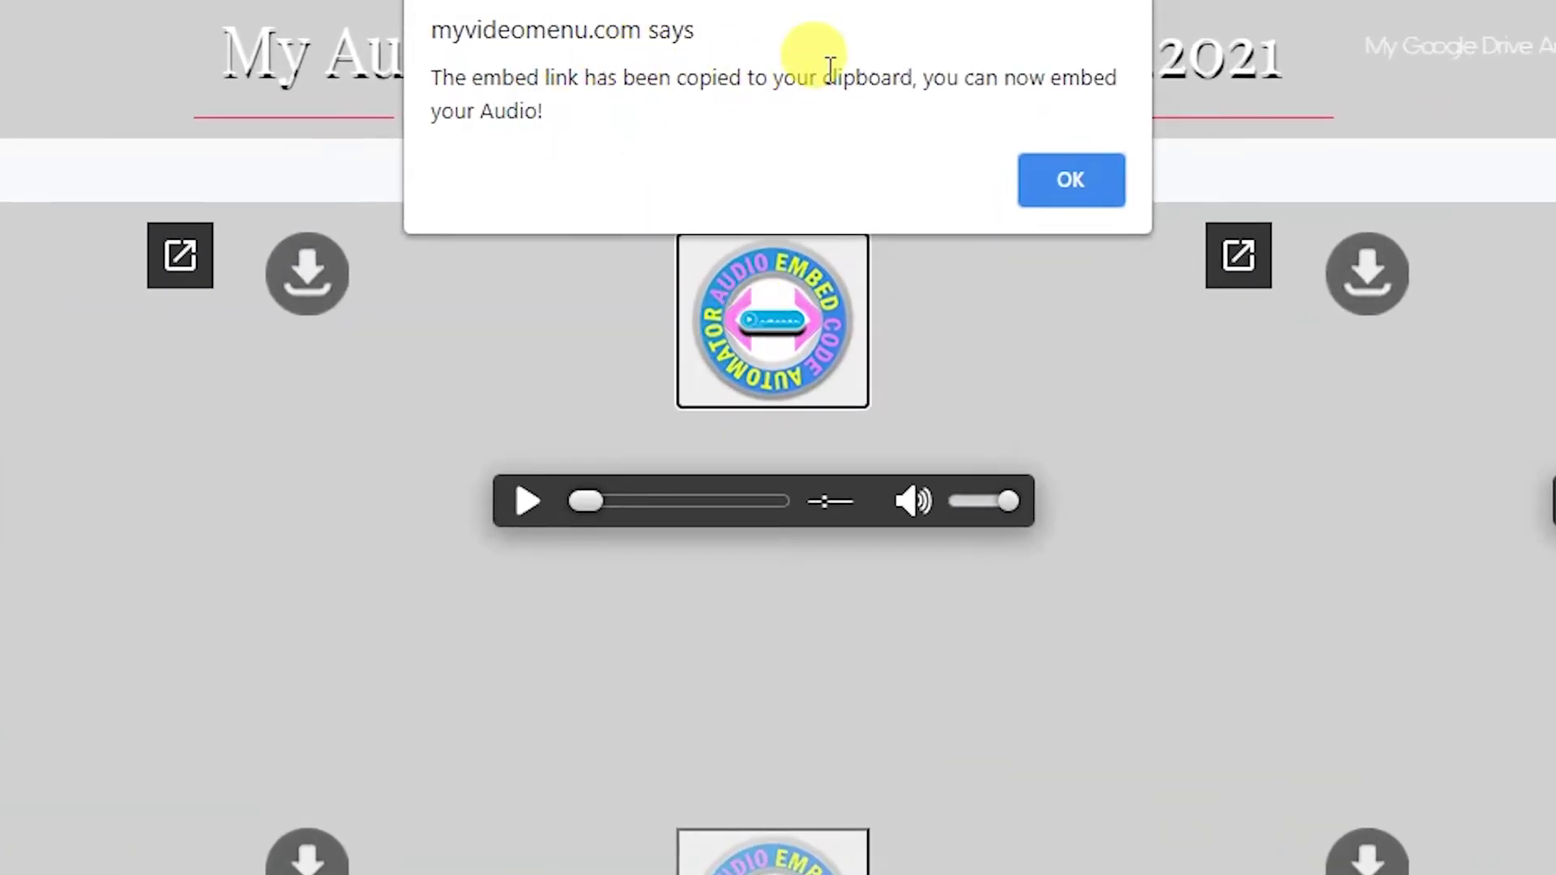
left_click(1057, 197)
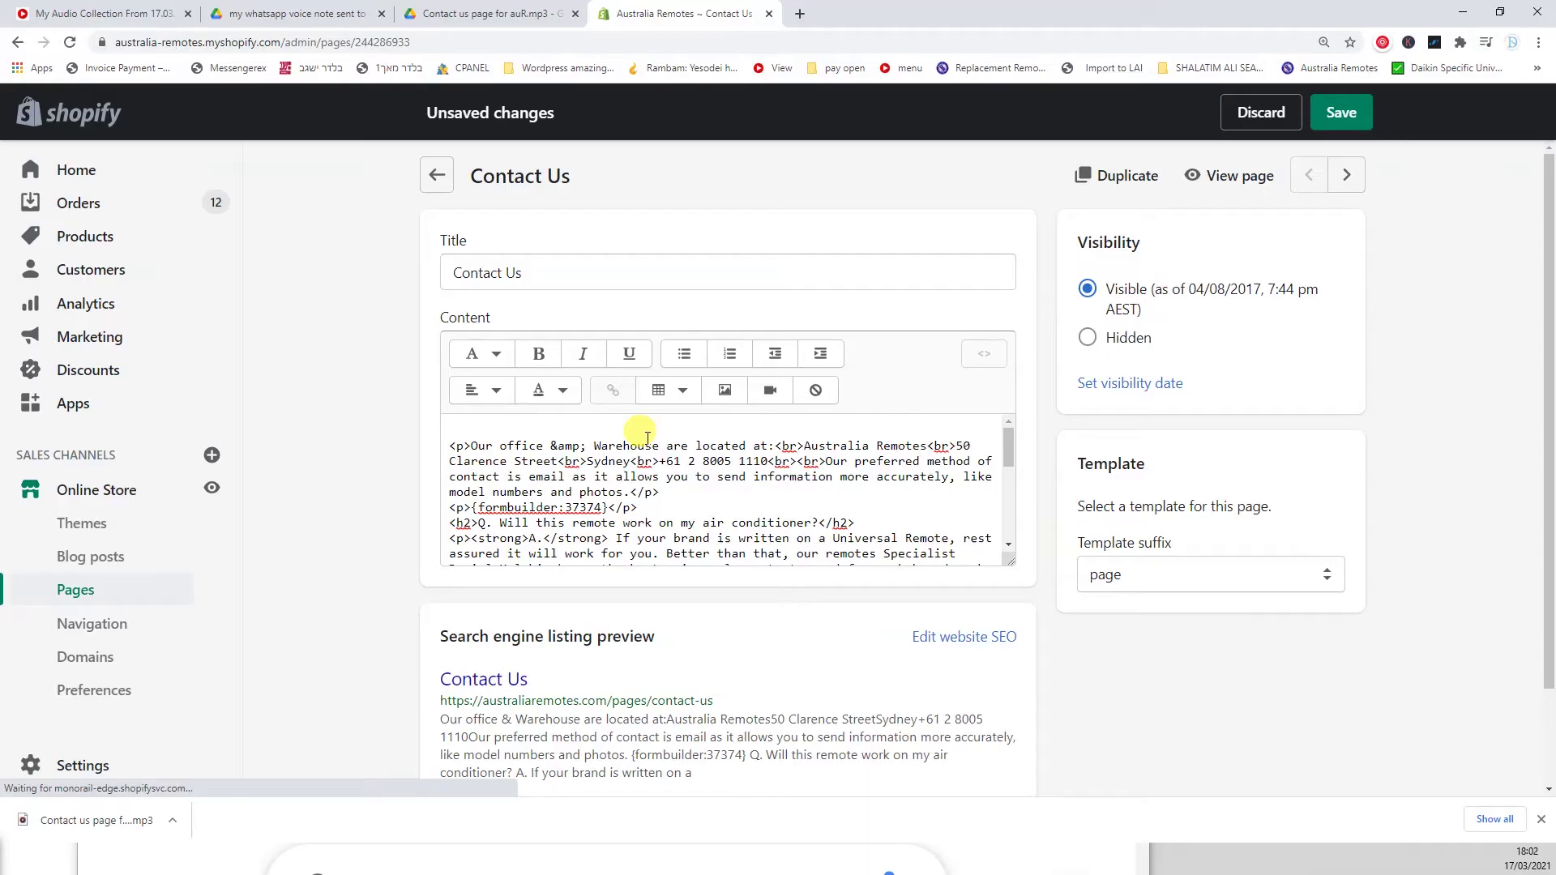
Paste the new audio iframe at the top of the Contact Us page and save
key("ctrl+v")
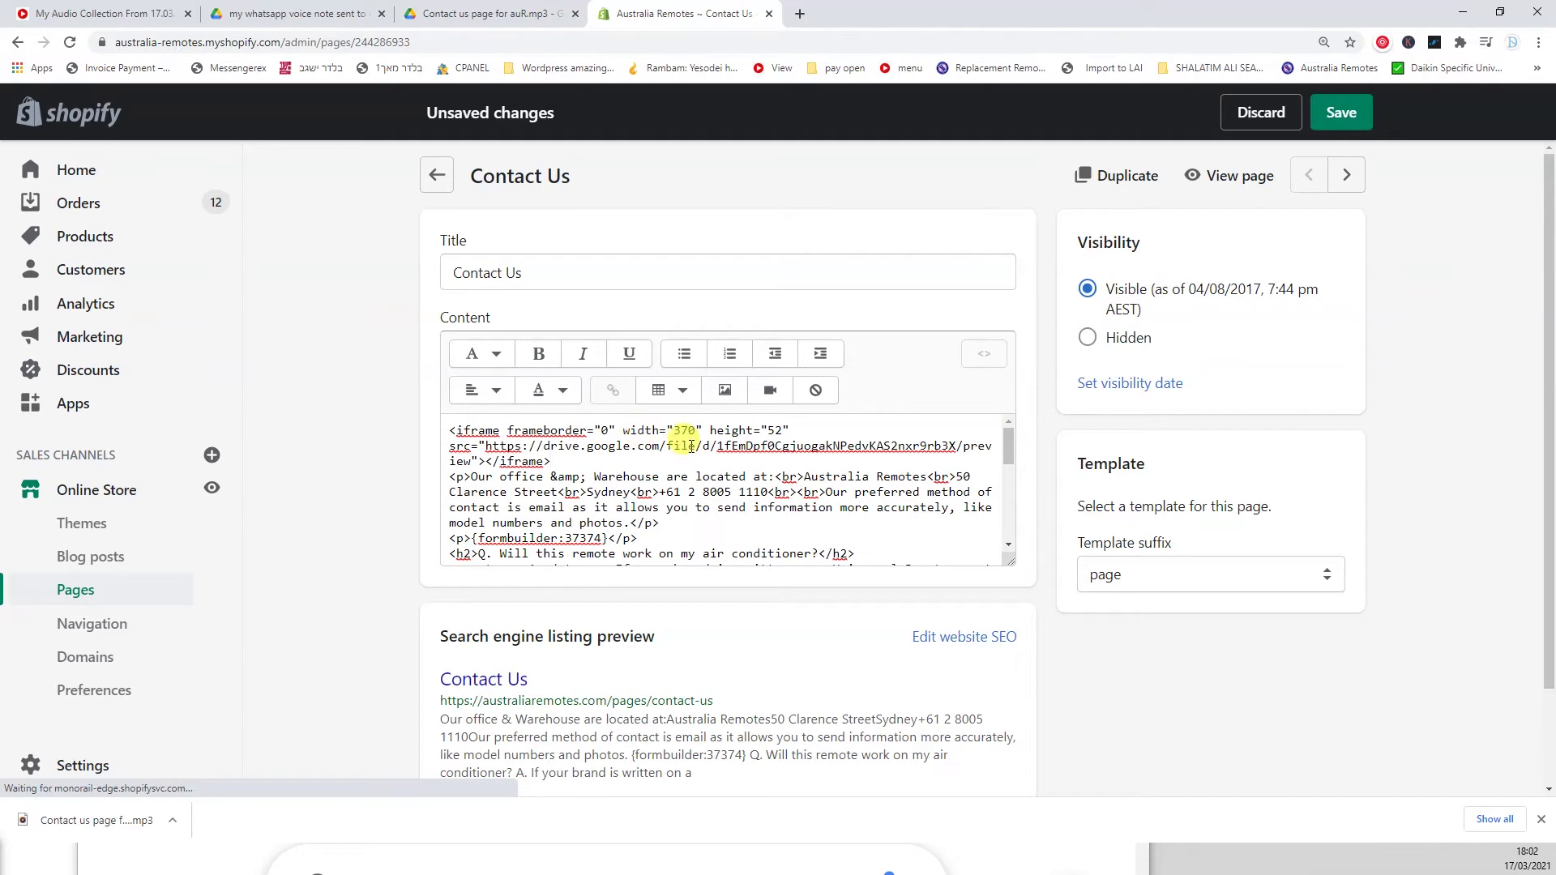
left_click(983, 353)
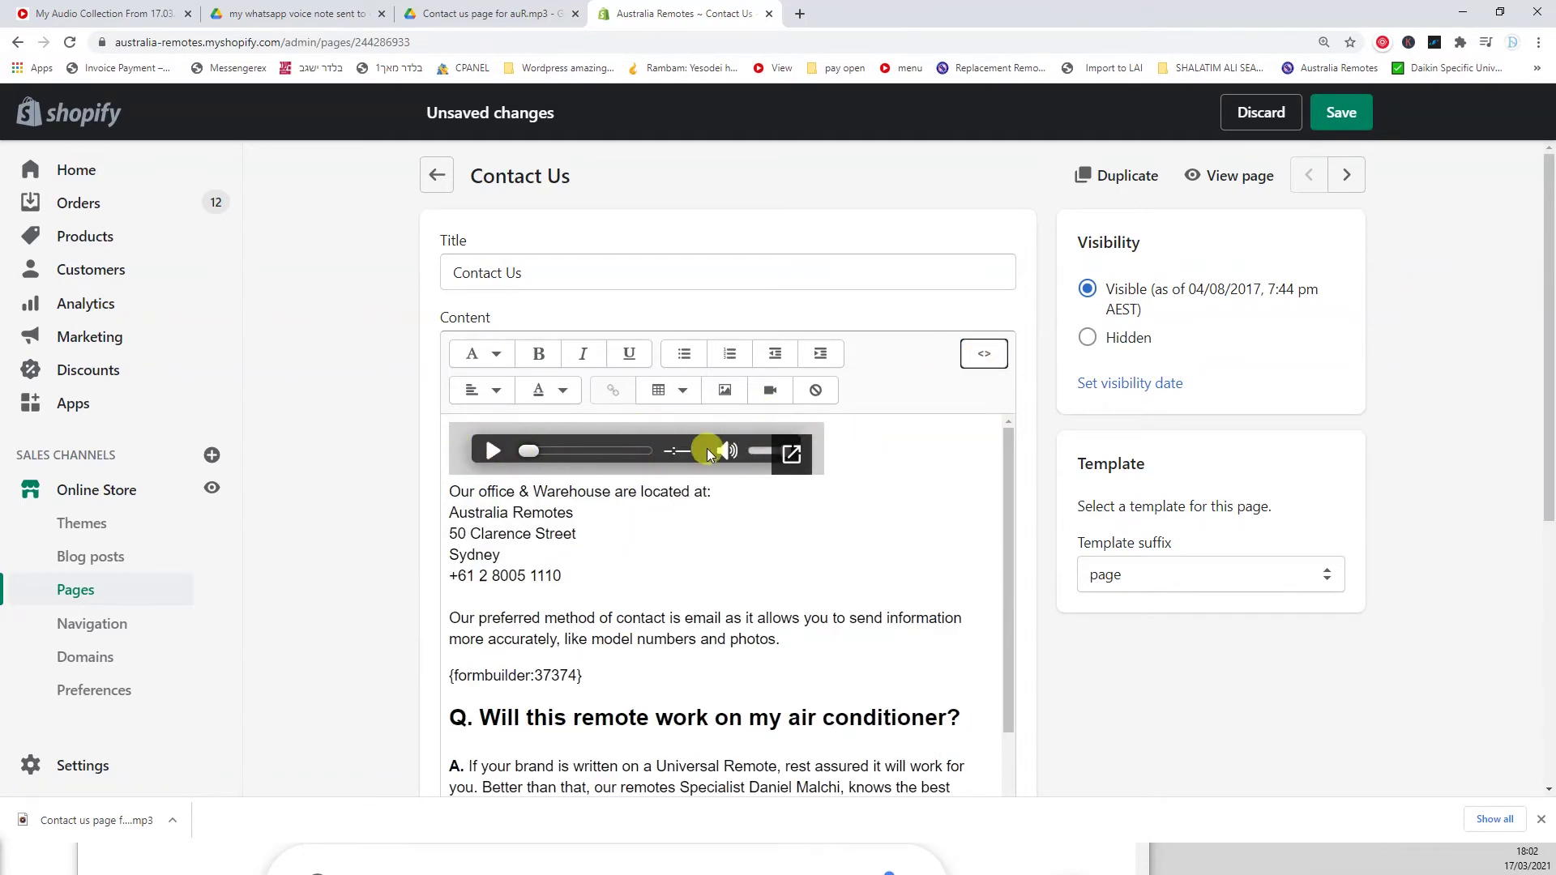
key("ctrl+s")
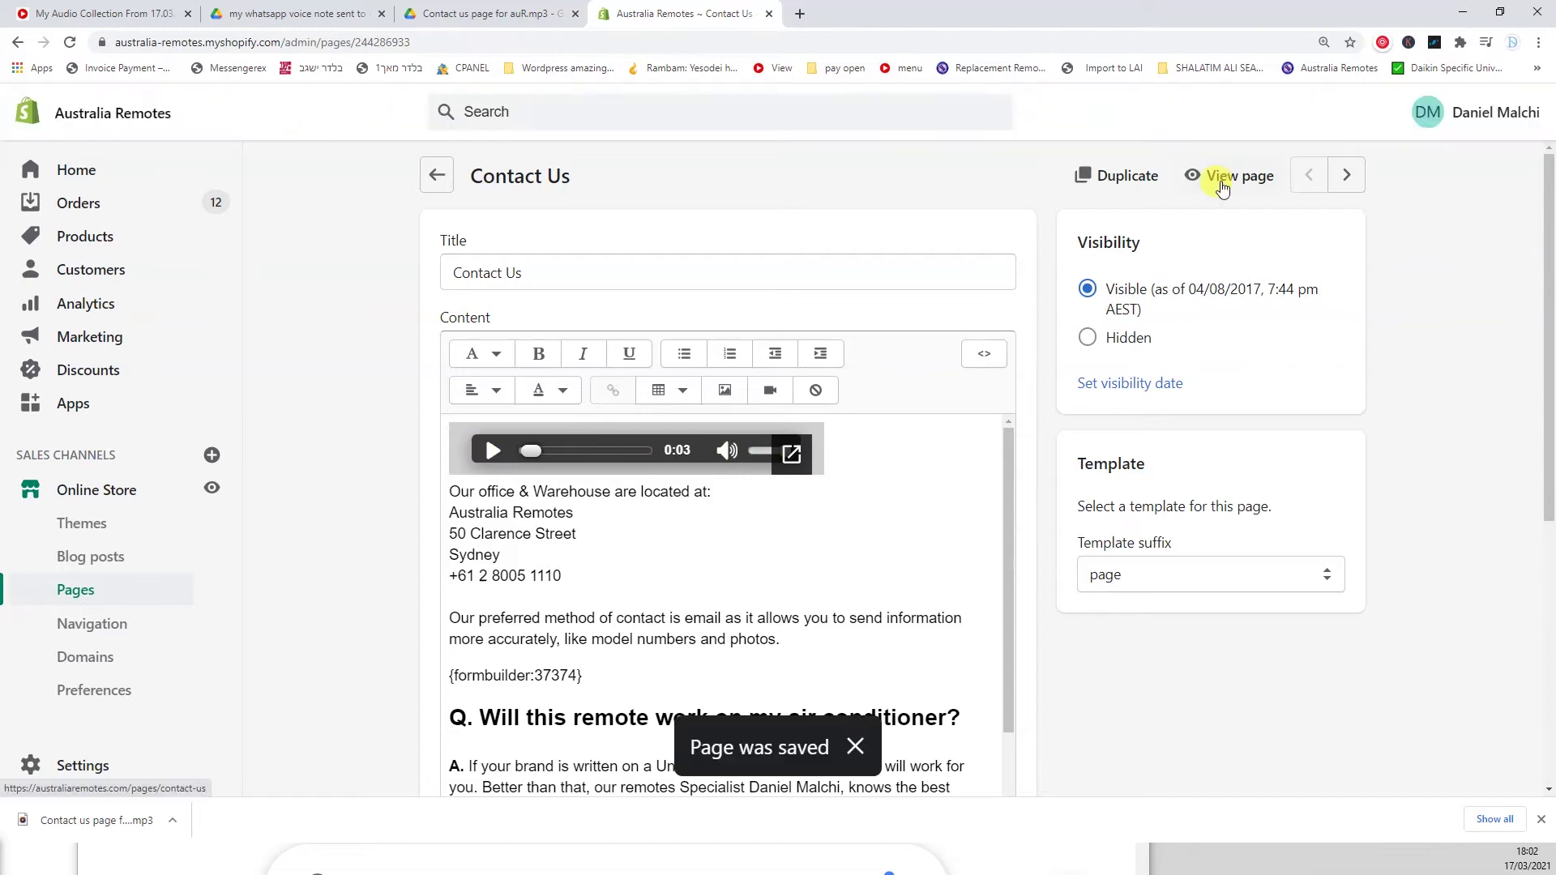
View the live Contact Us page full screen and play the voice note
left_click(1220, 177)
key("F11")
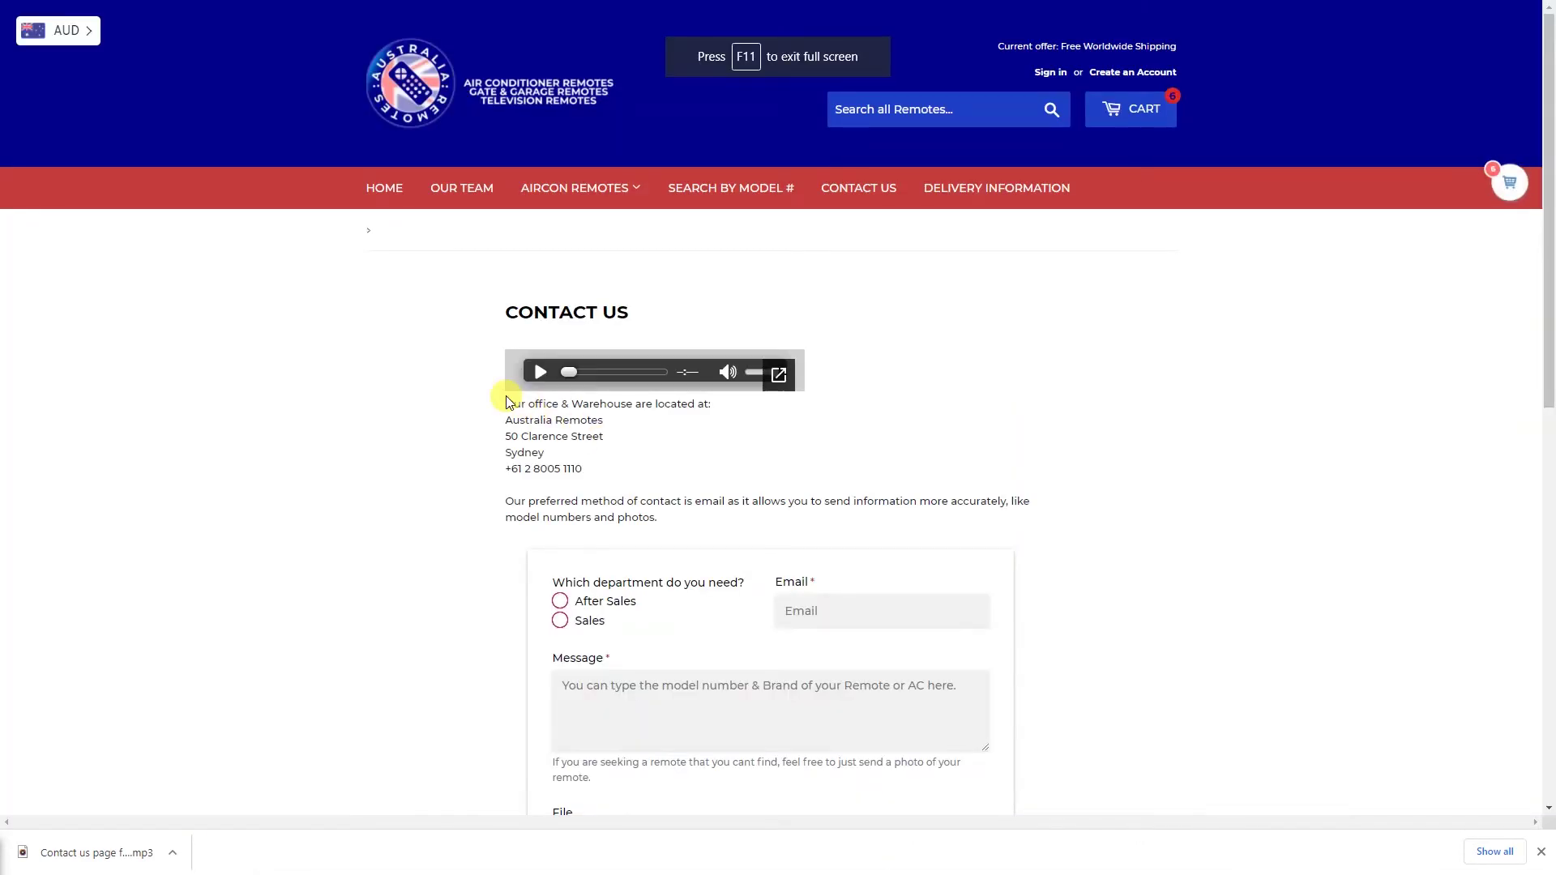
left_click(539, 376)
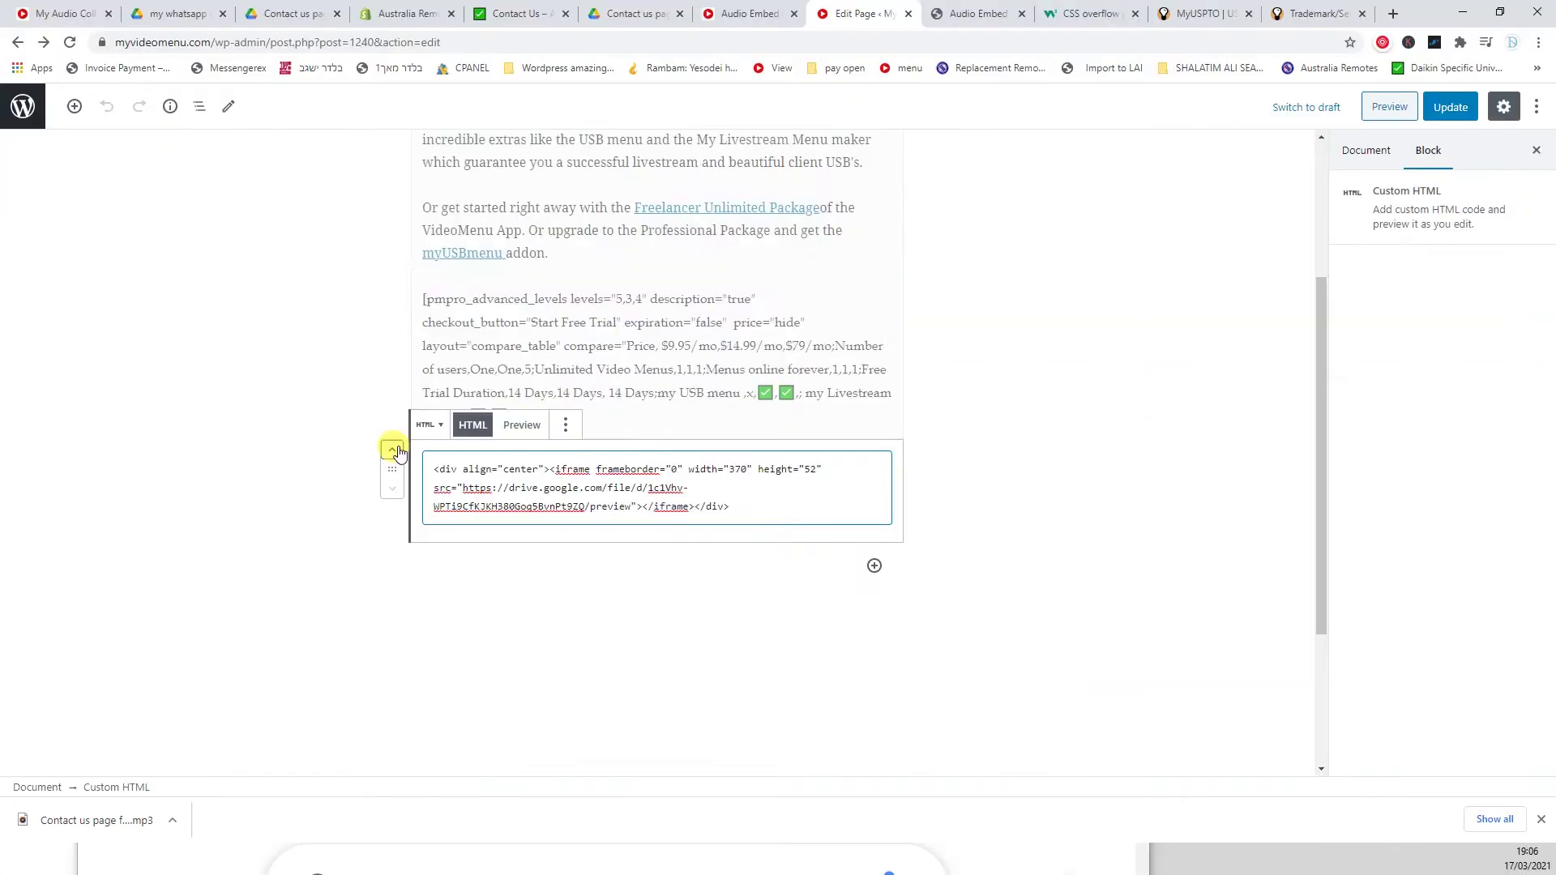
Update the package page, play its audio live, then paste the iframe over the Panasonic remote's placeholder
scroll(400, 445, "up", 5)
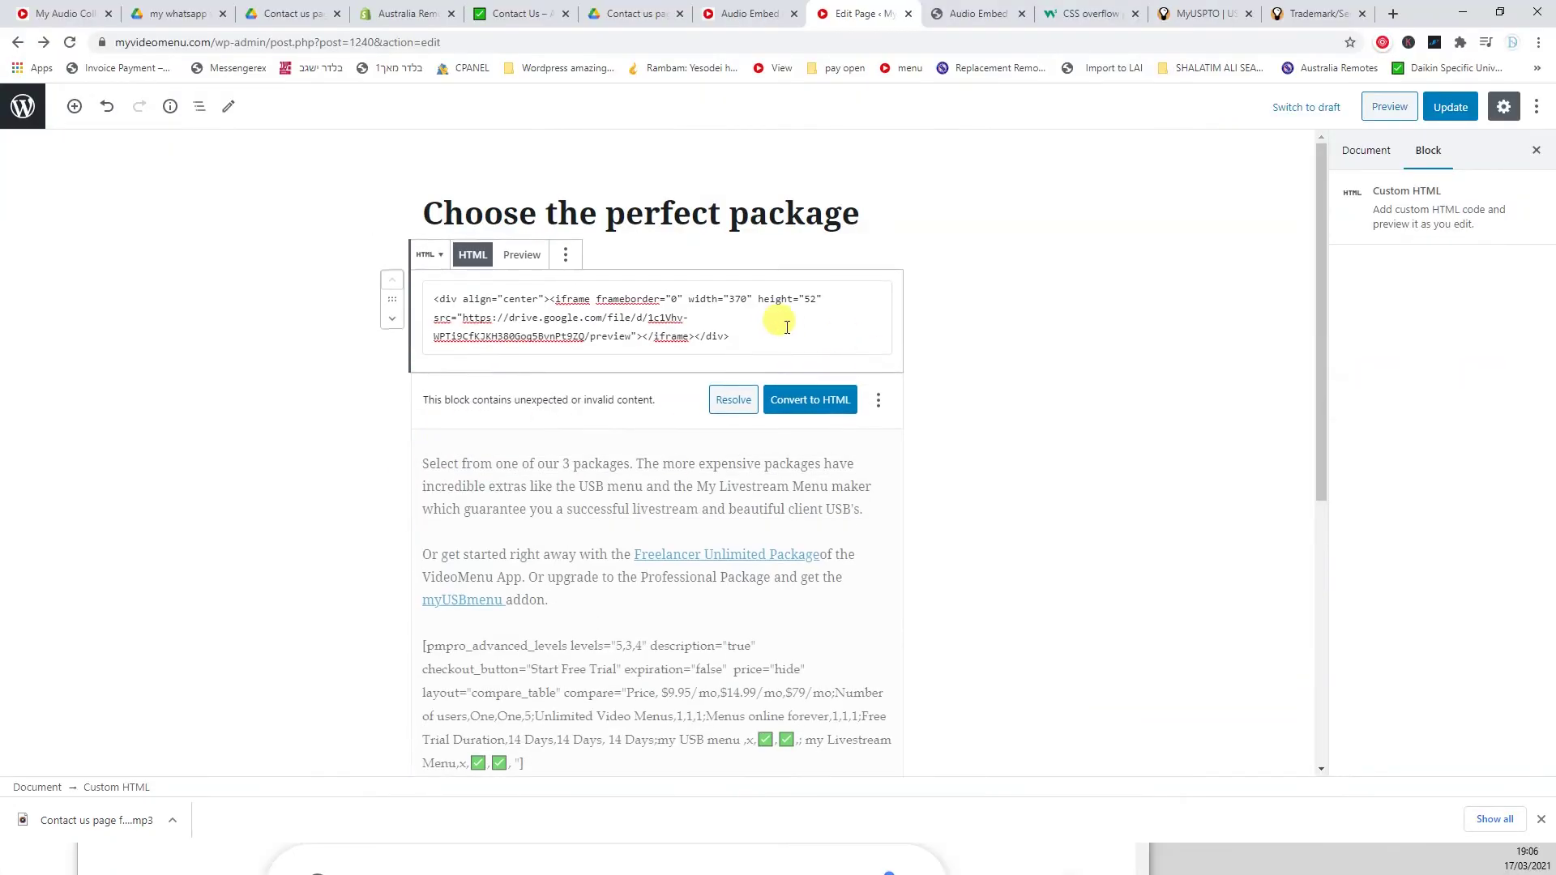
left_click(1450, 107)
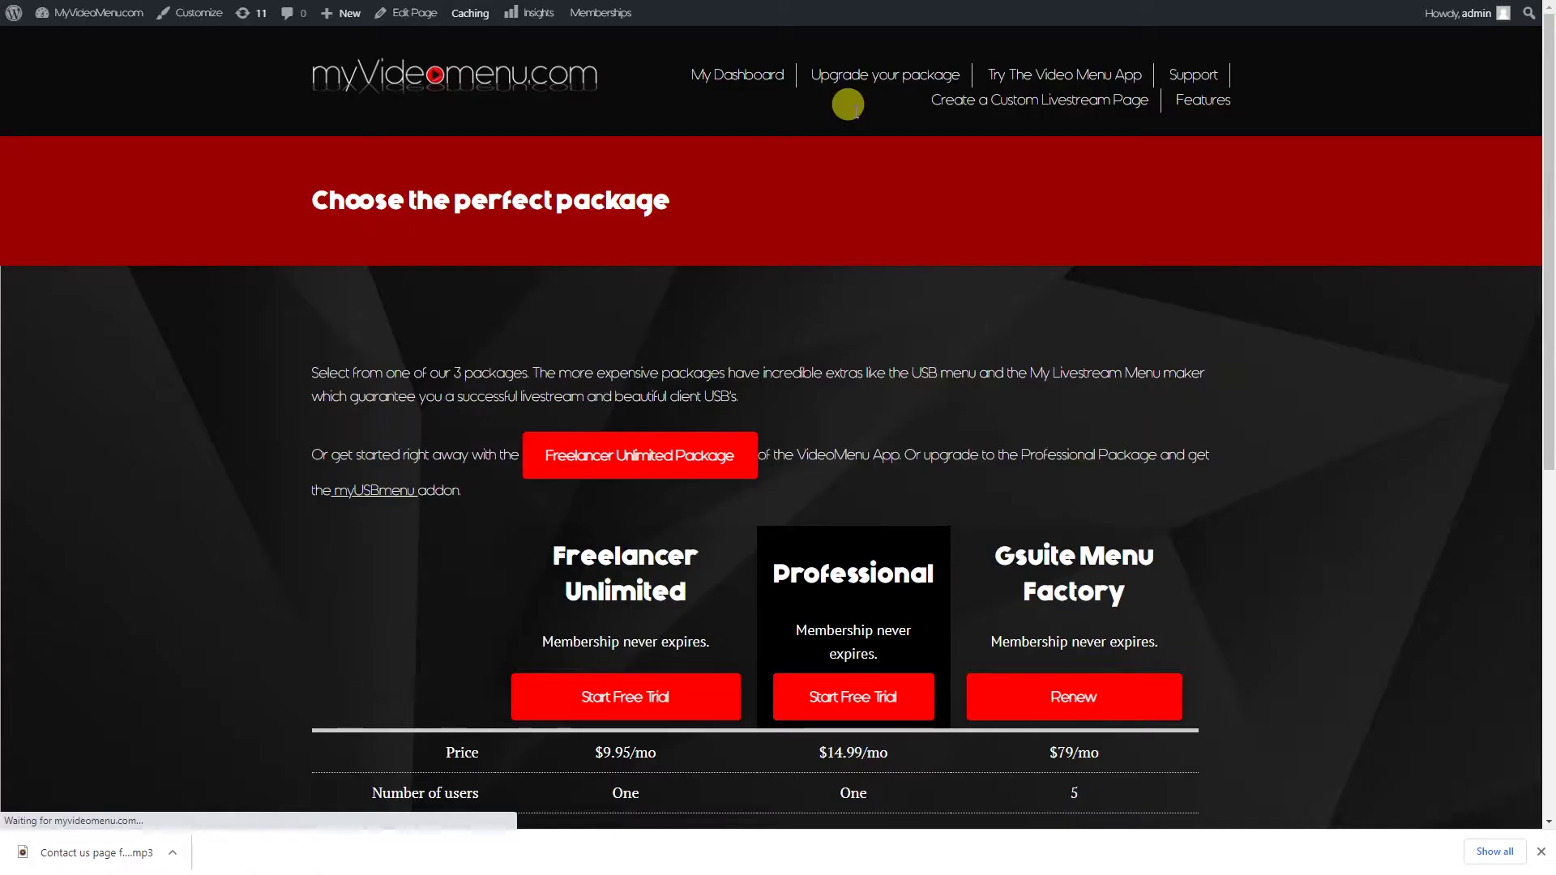
key("F5")
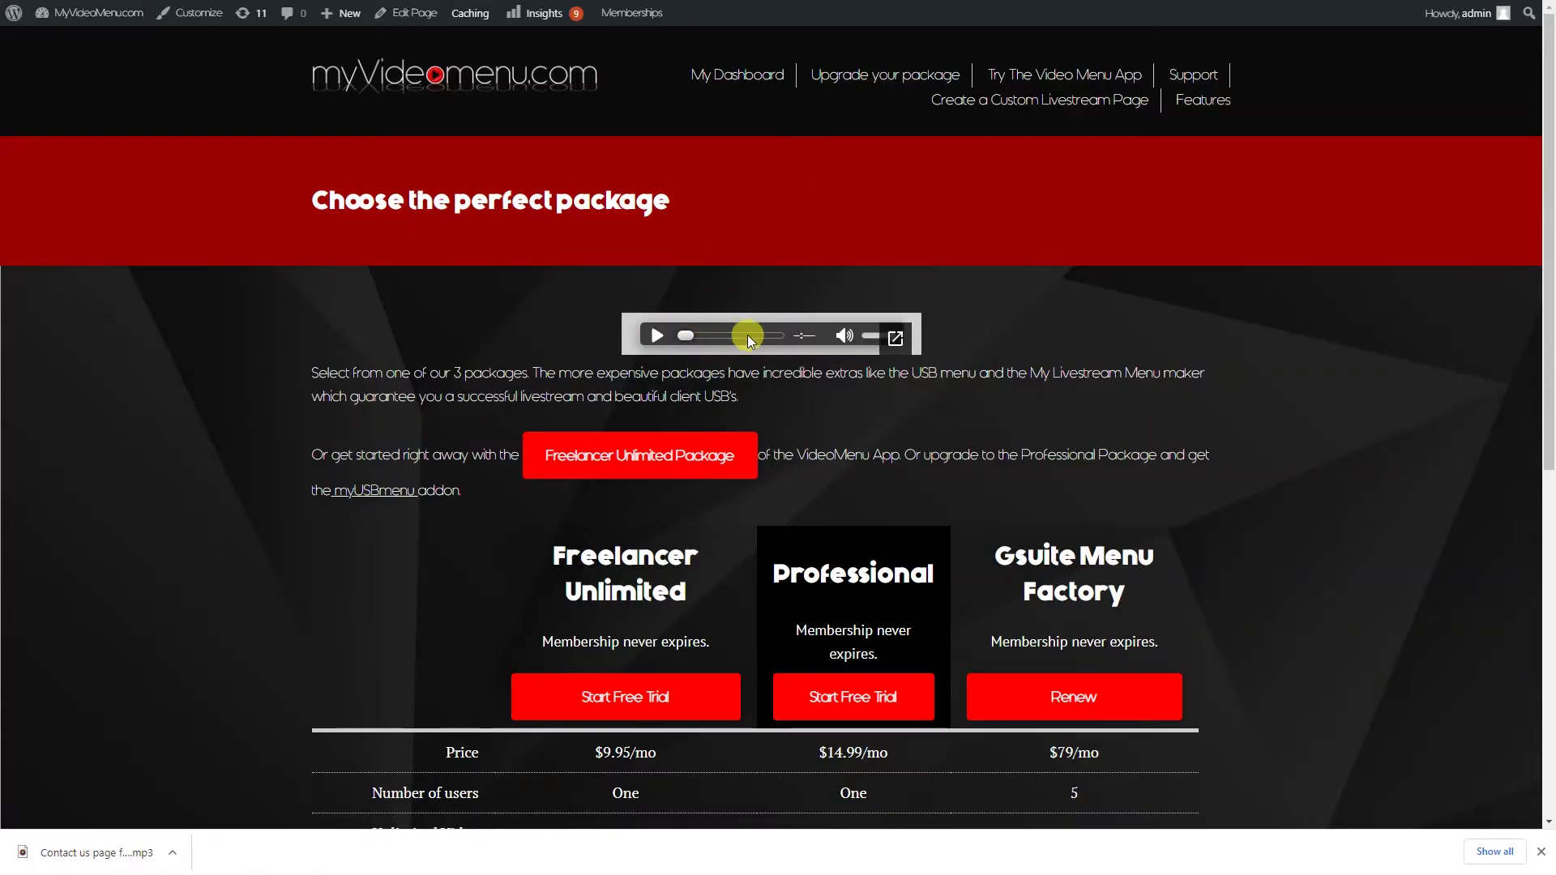
left_click(654, 341)
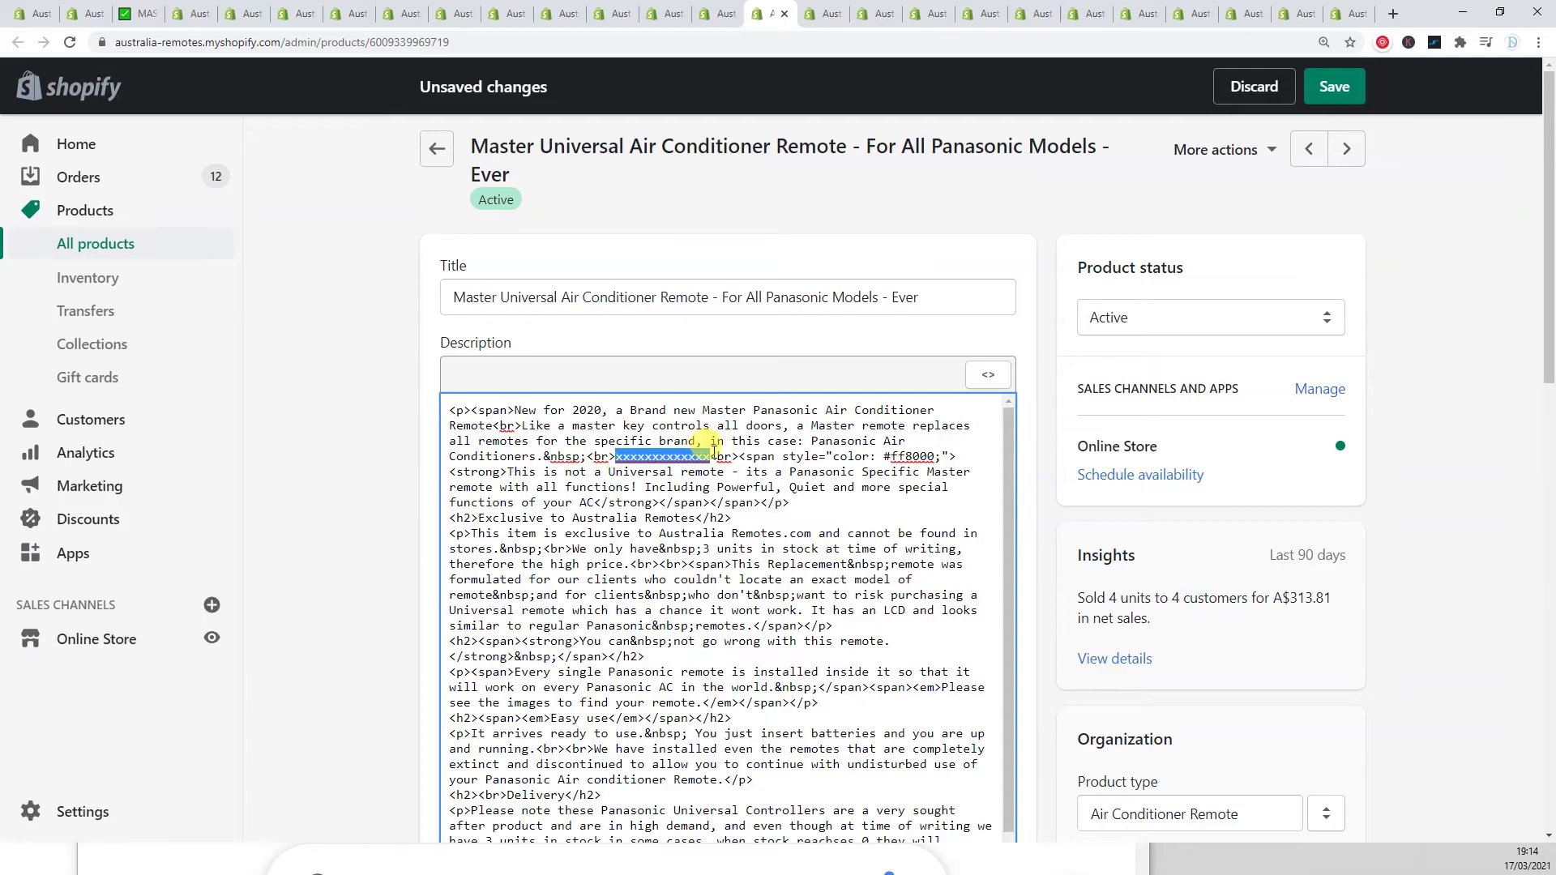
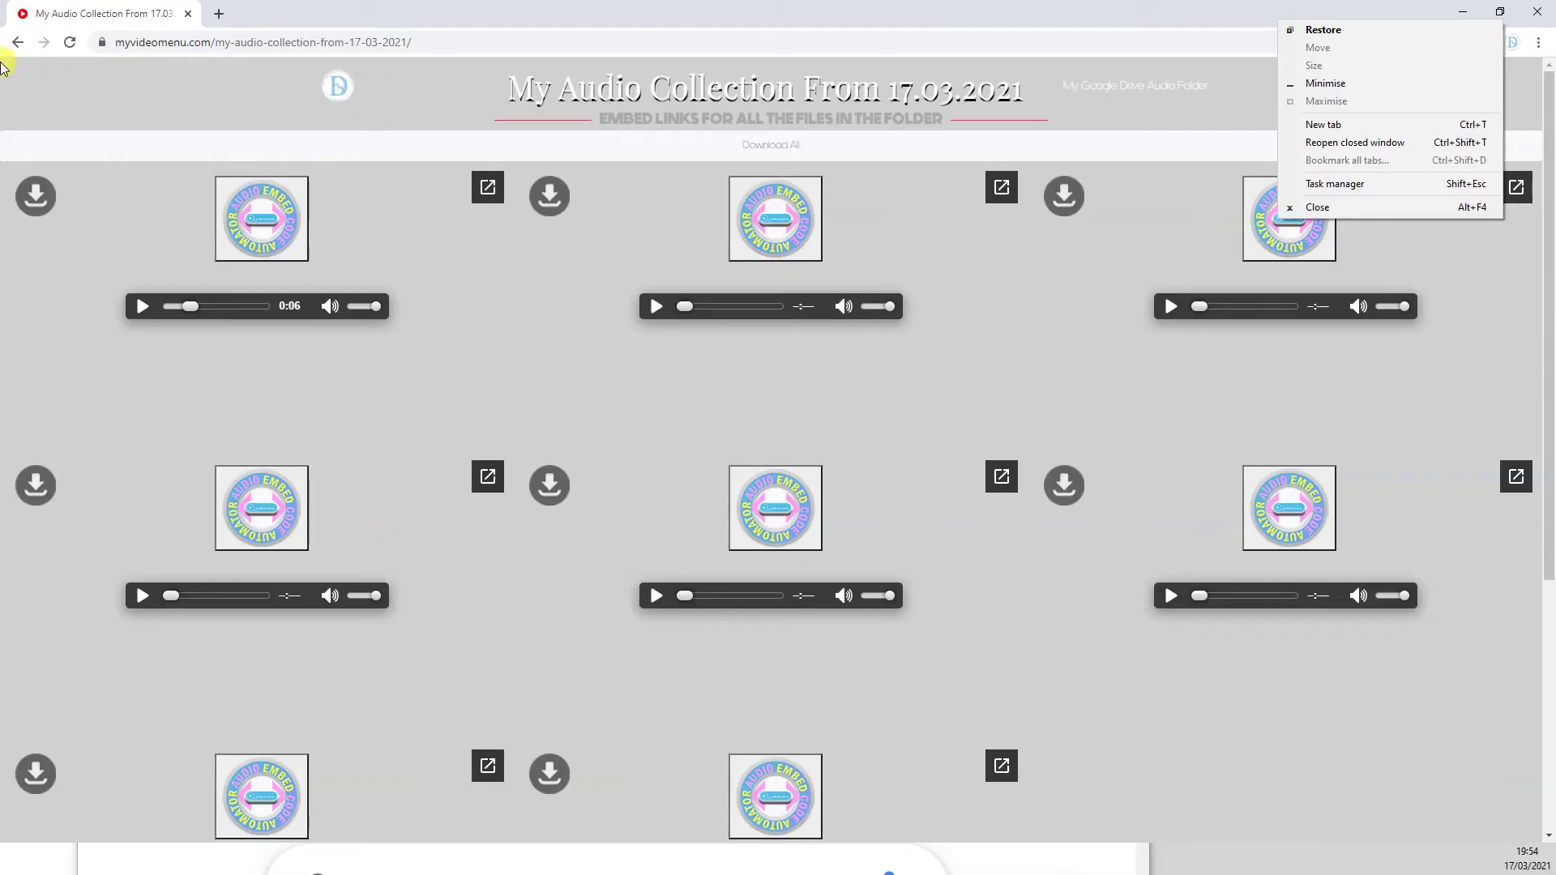
Return to the Membership Account page in full screen and open an audio post's embed form
left_click(17, 42)
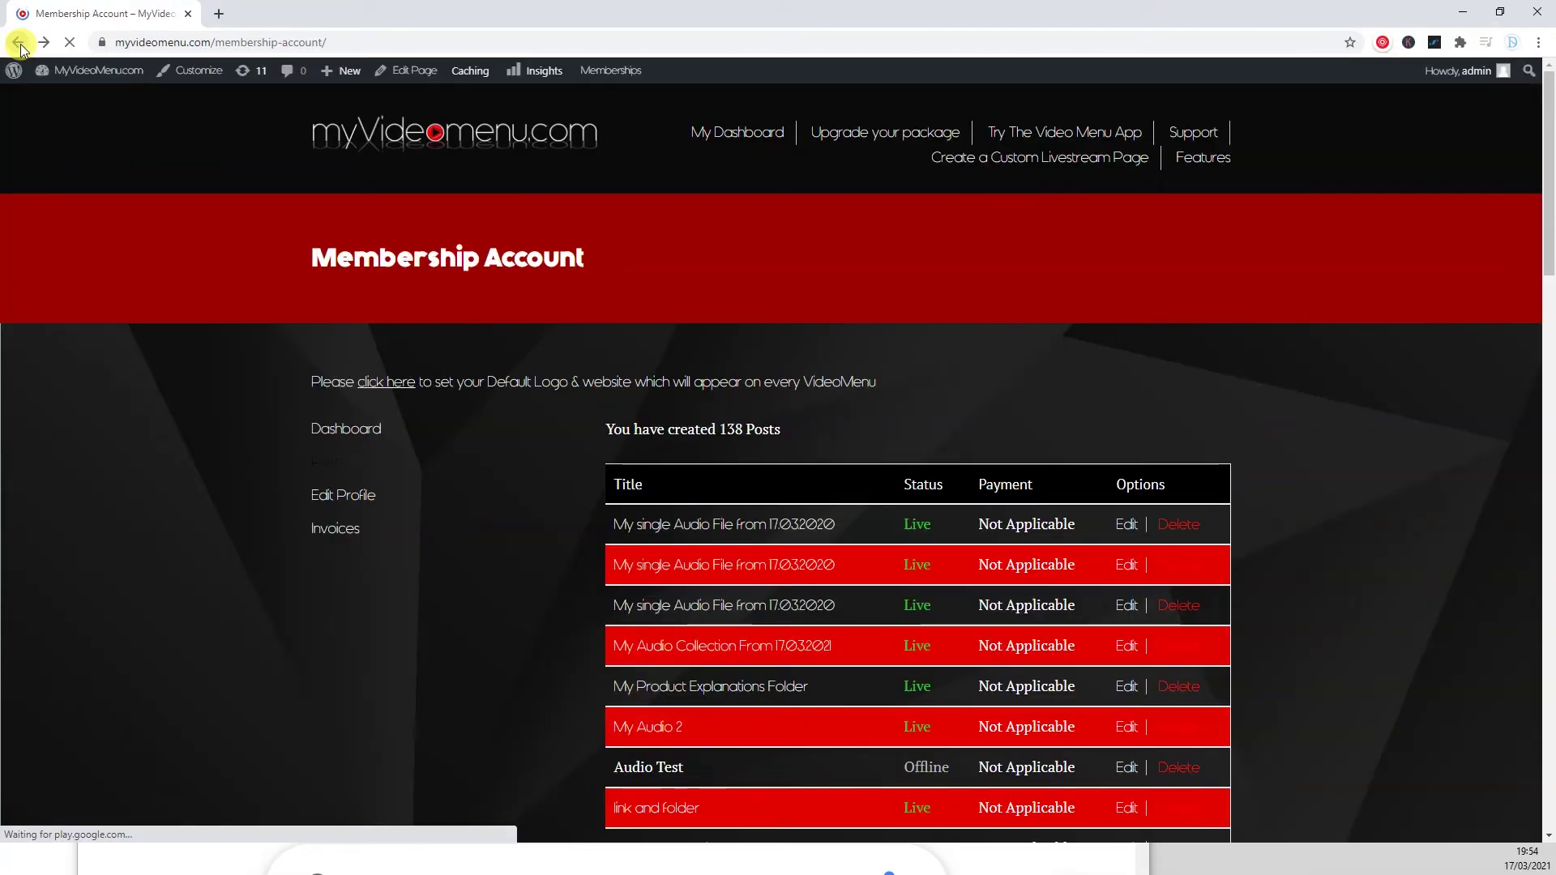
key("F11")
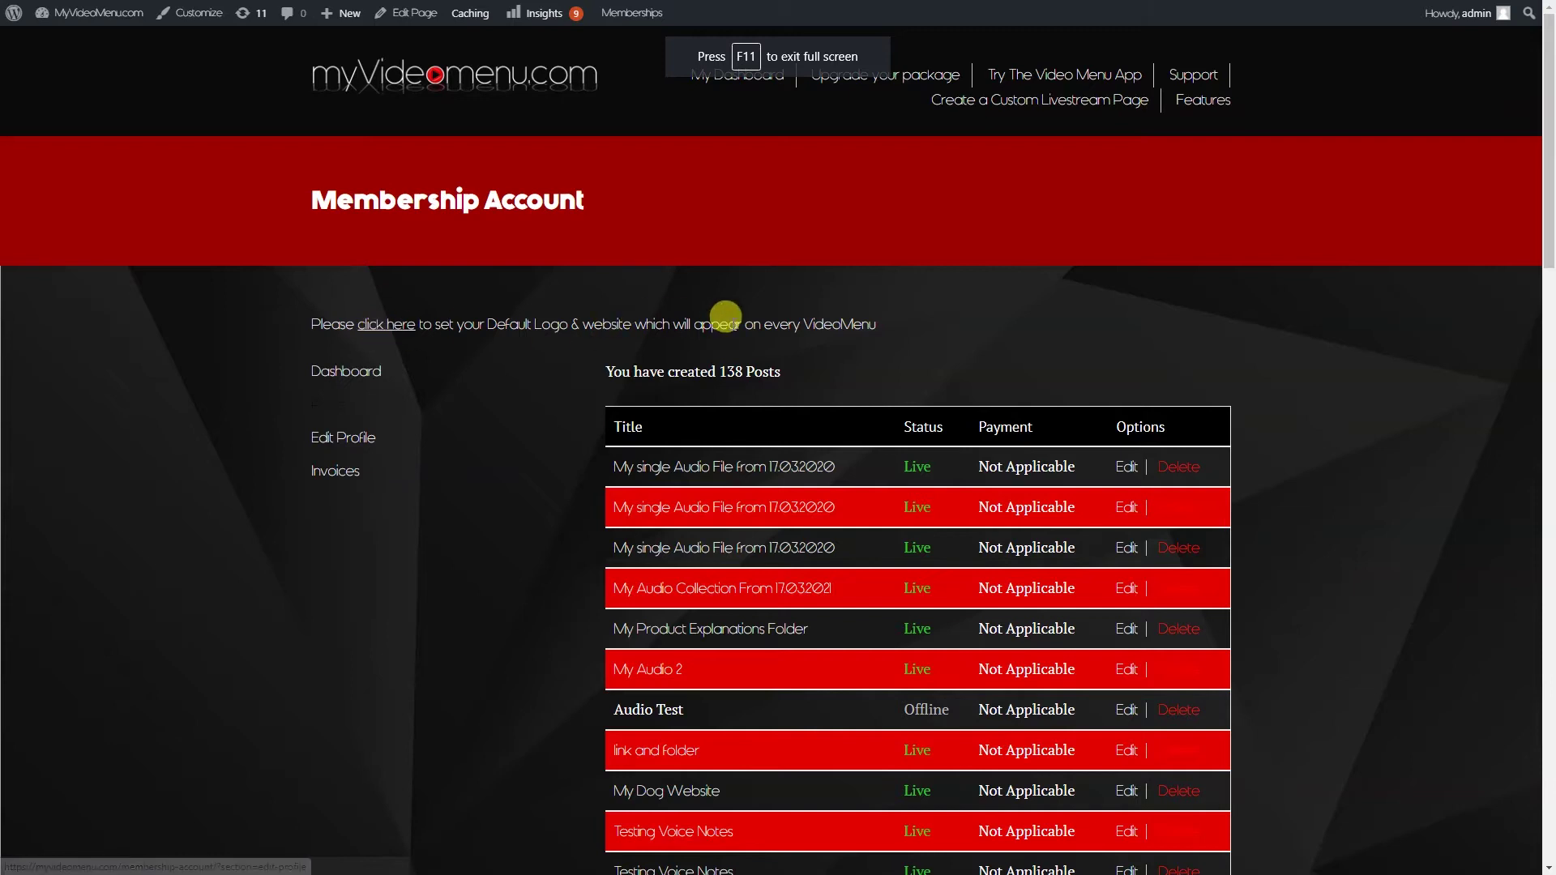
scroll(729, 315, "down", 2)
scroll(712, 423, "up", 2)
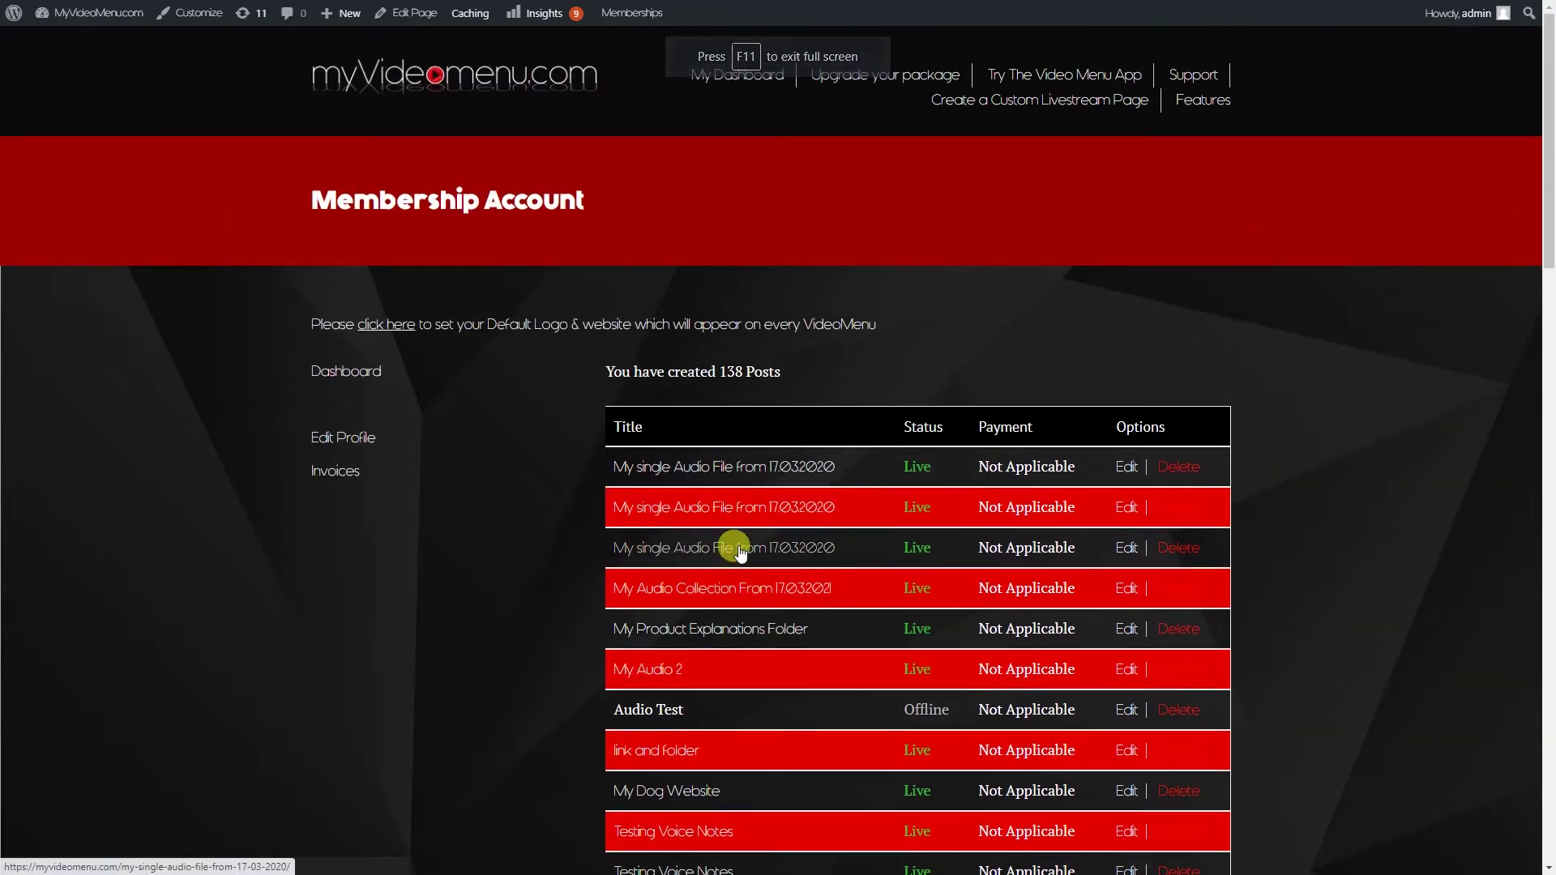
left_click(681, 591)
Choose single Google Drive audio, paste the Drive link, add then remove three extra rows, and generate
left_click(748, 400)
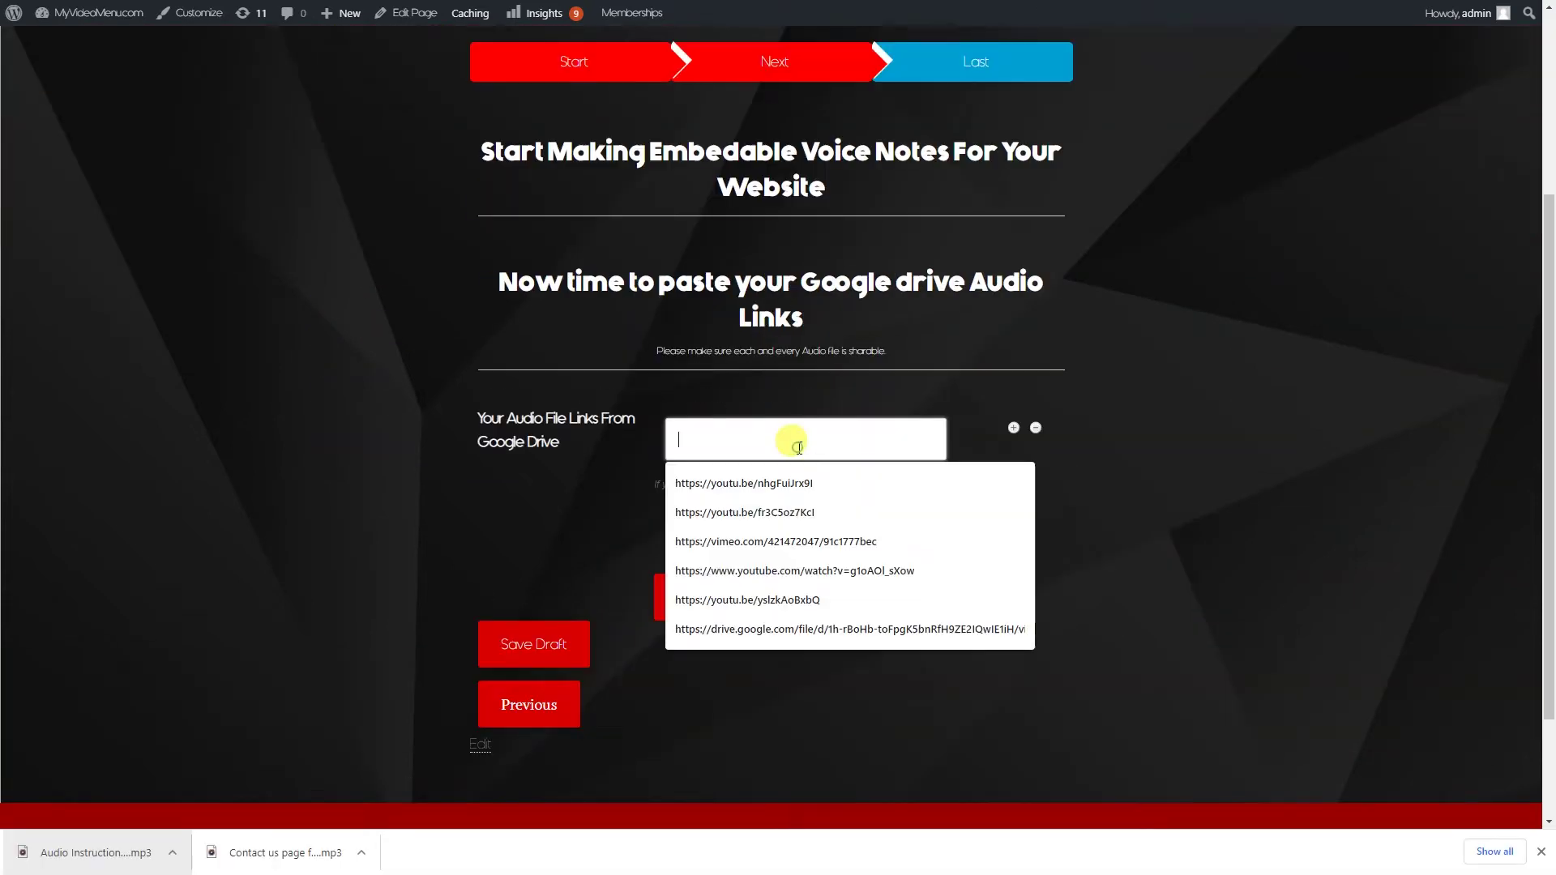
key("ctrl+v")
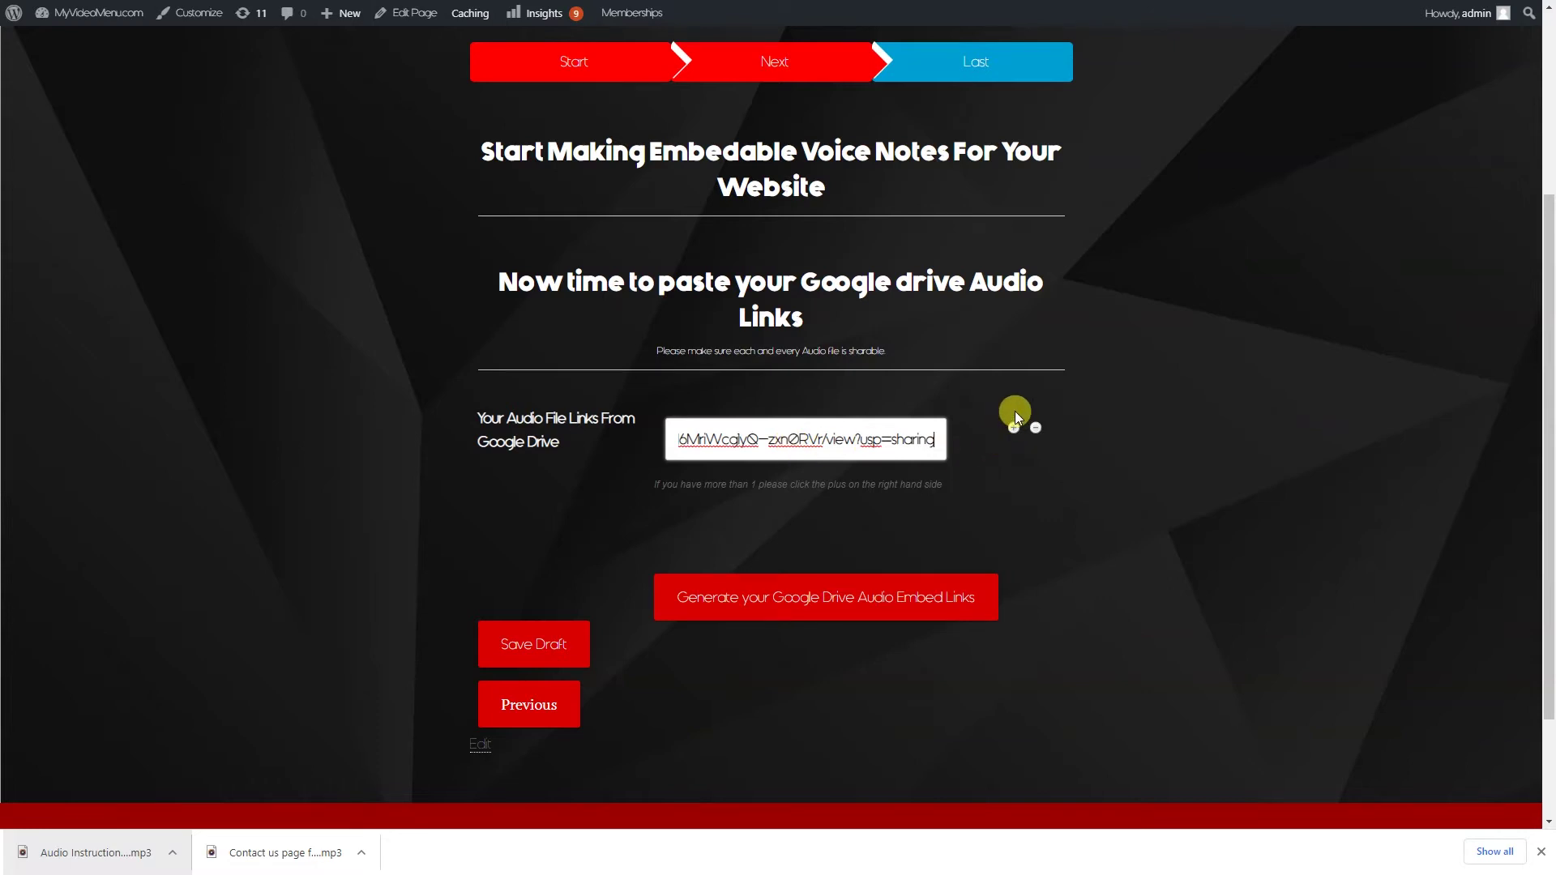
left_click(989, 448)
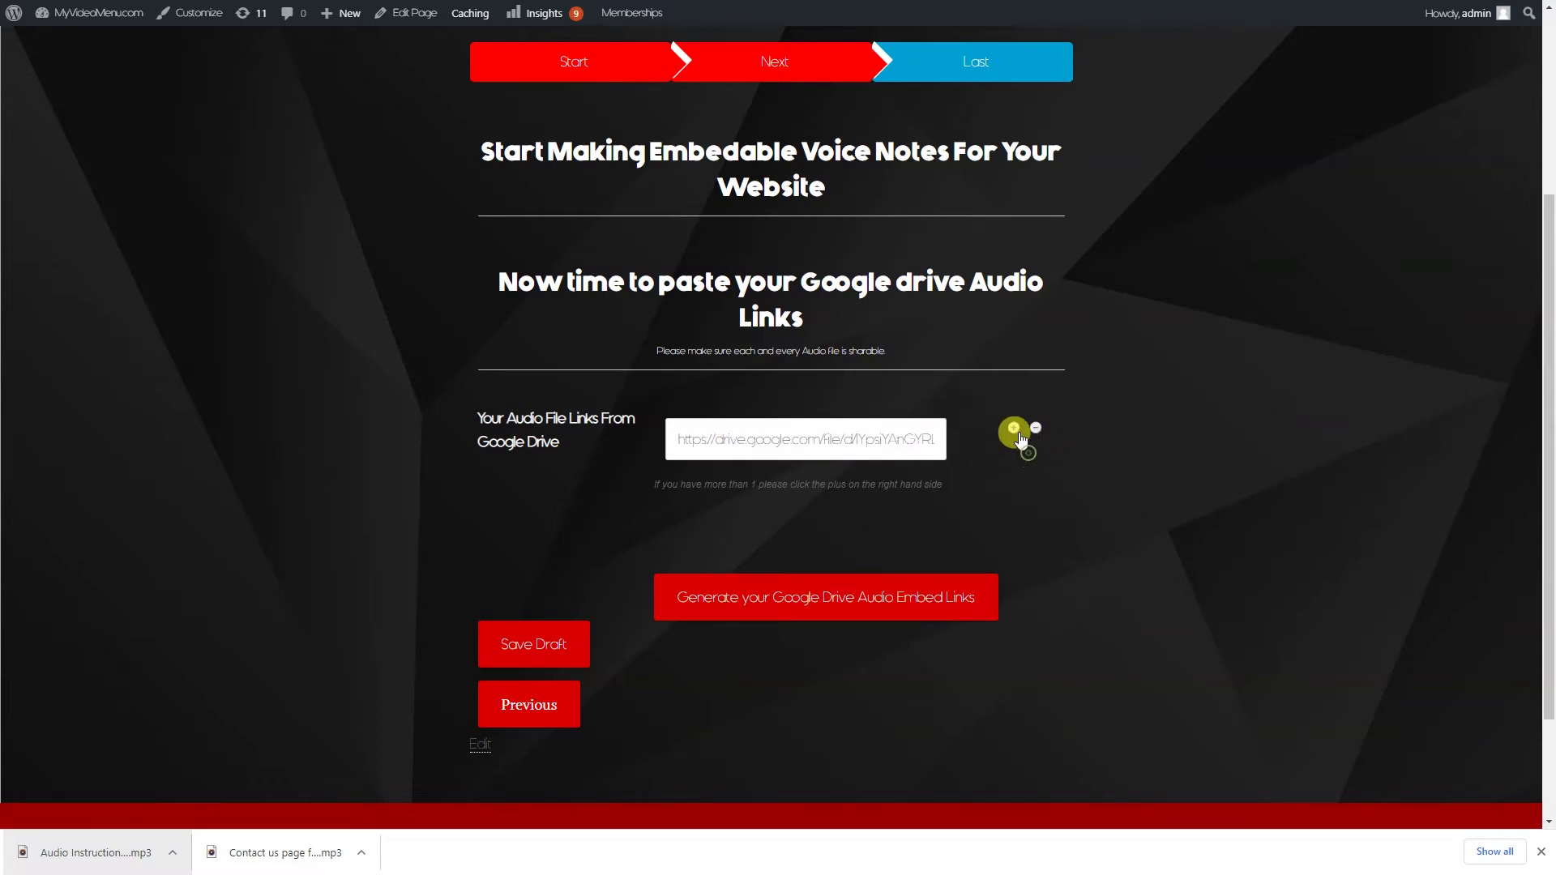
left_click(1013, 427)
left_click(1013, 493)
left_click(1012, 557)
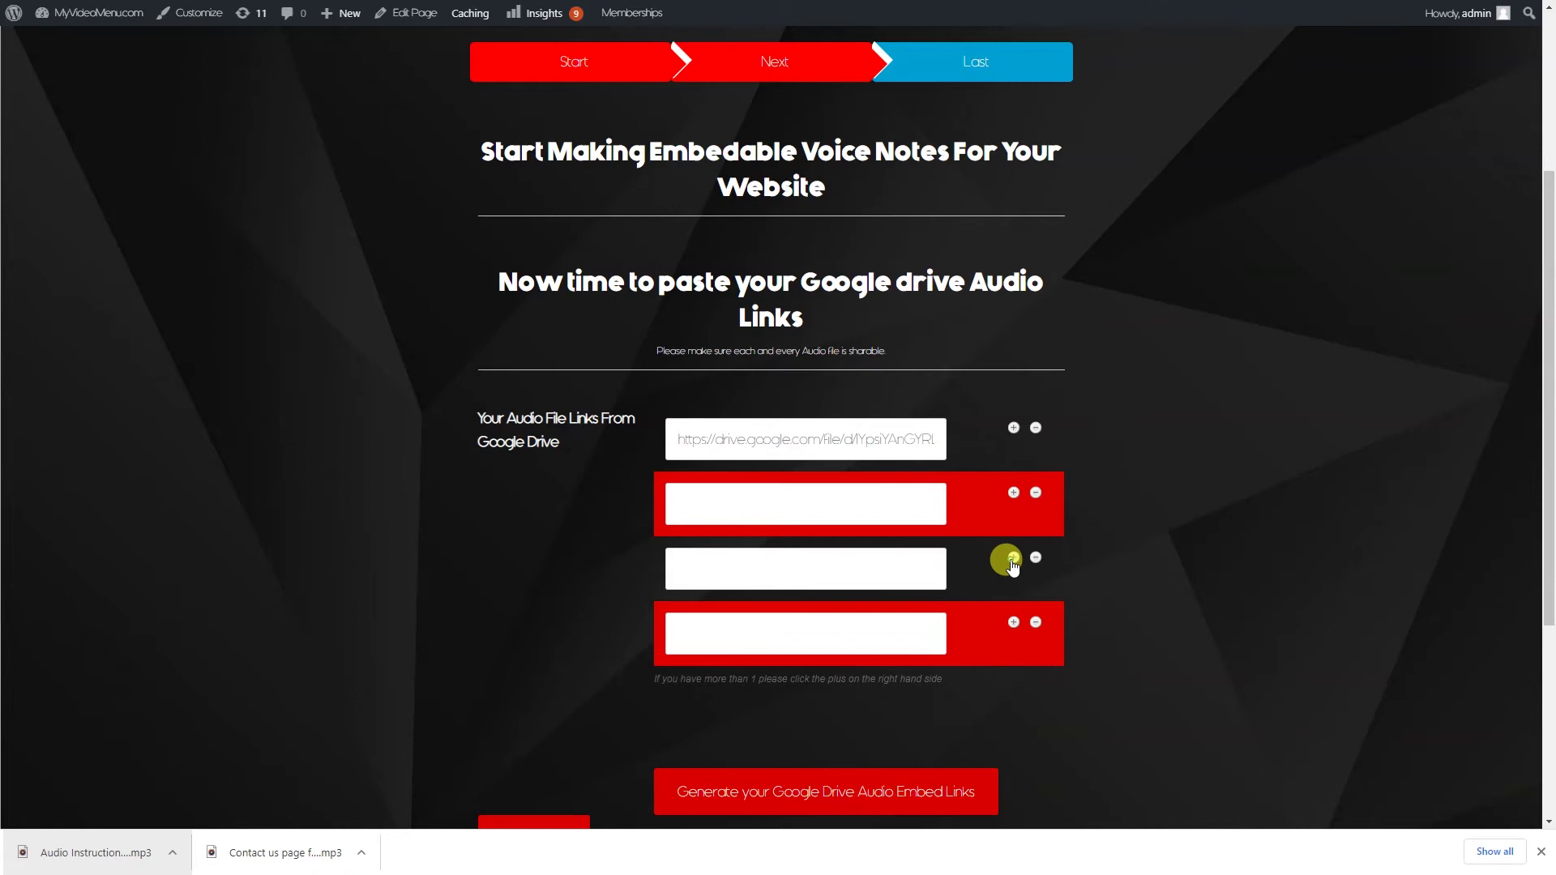
left_click(1035, 622)
left_click(1035, 557)
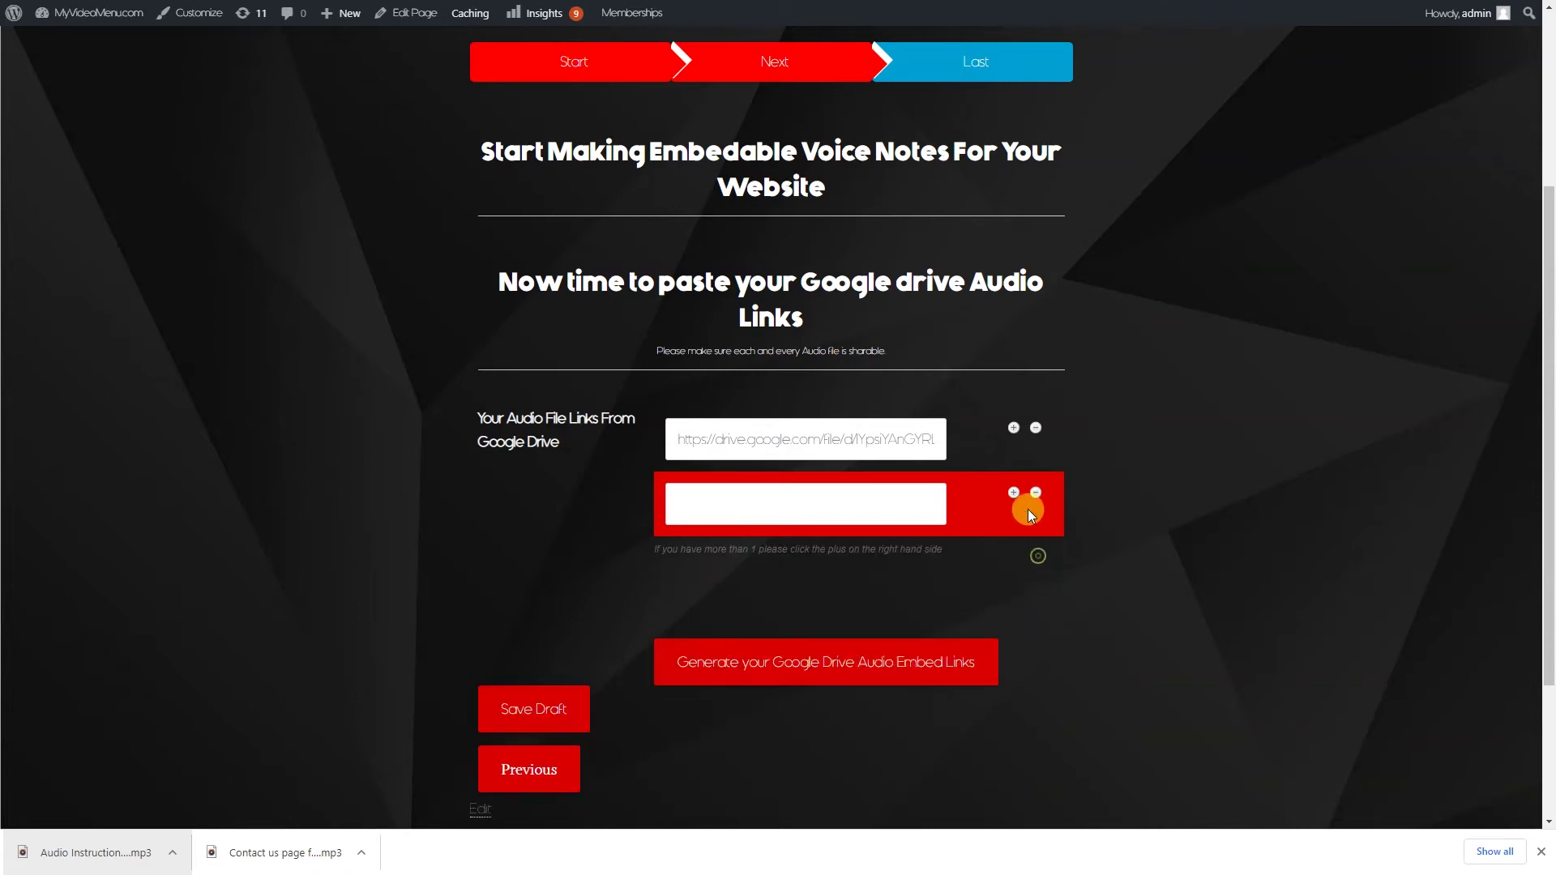
left_click(1036, 492)
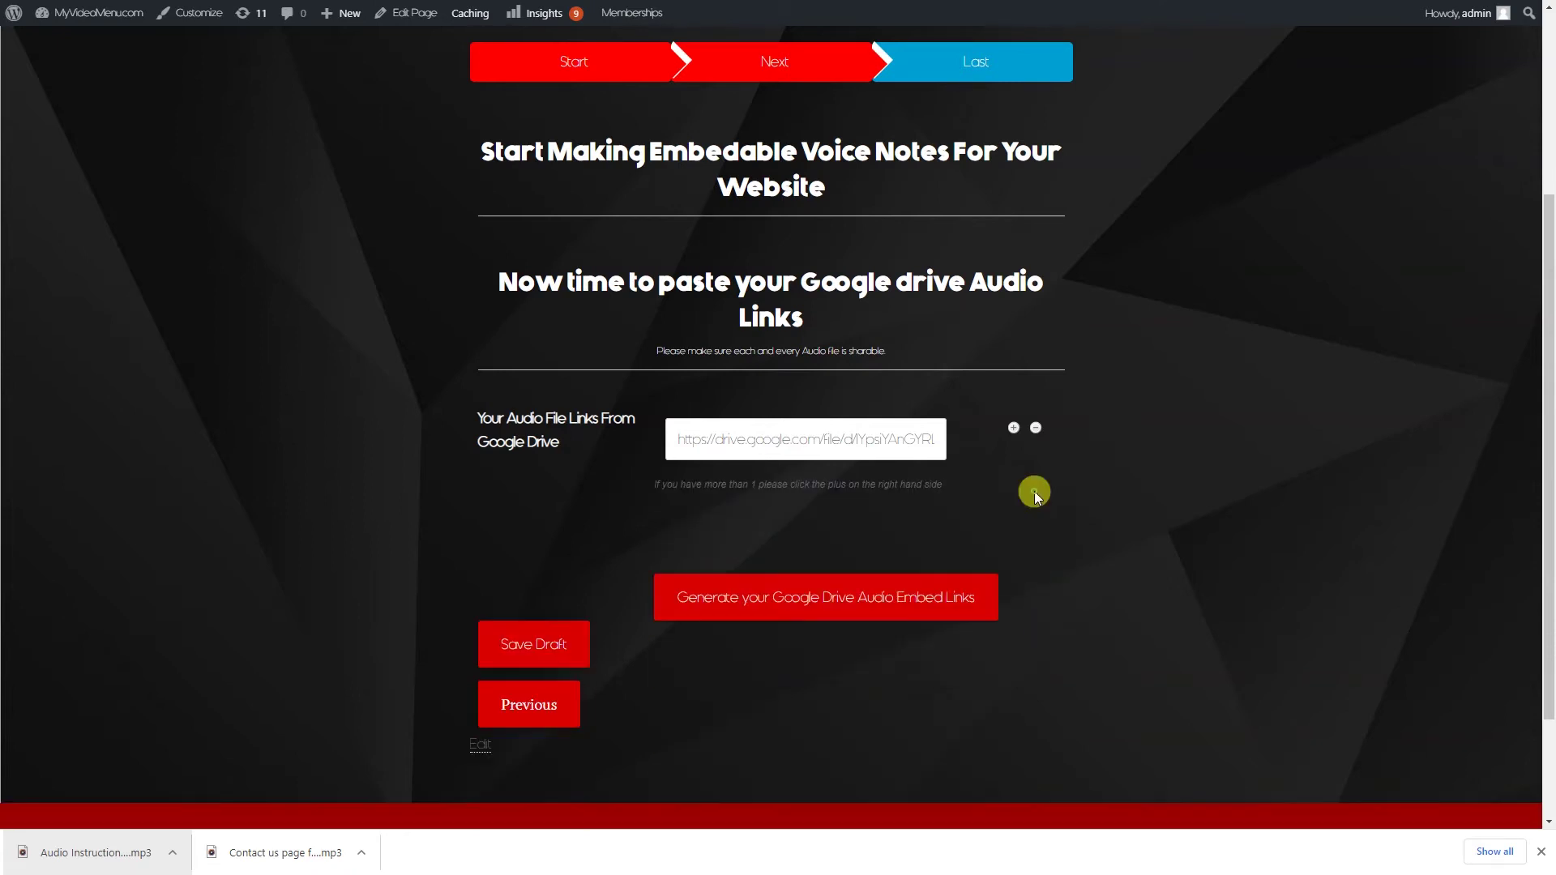
left_click(833, 600)
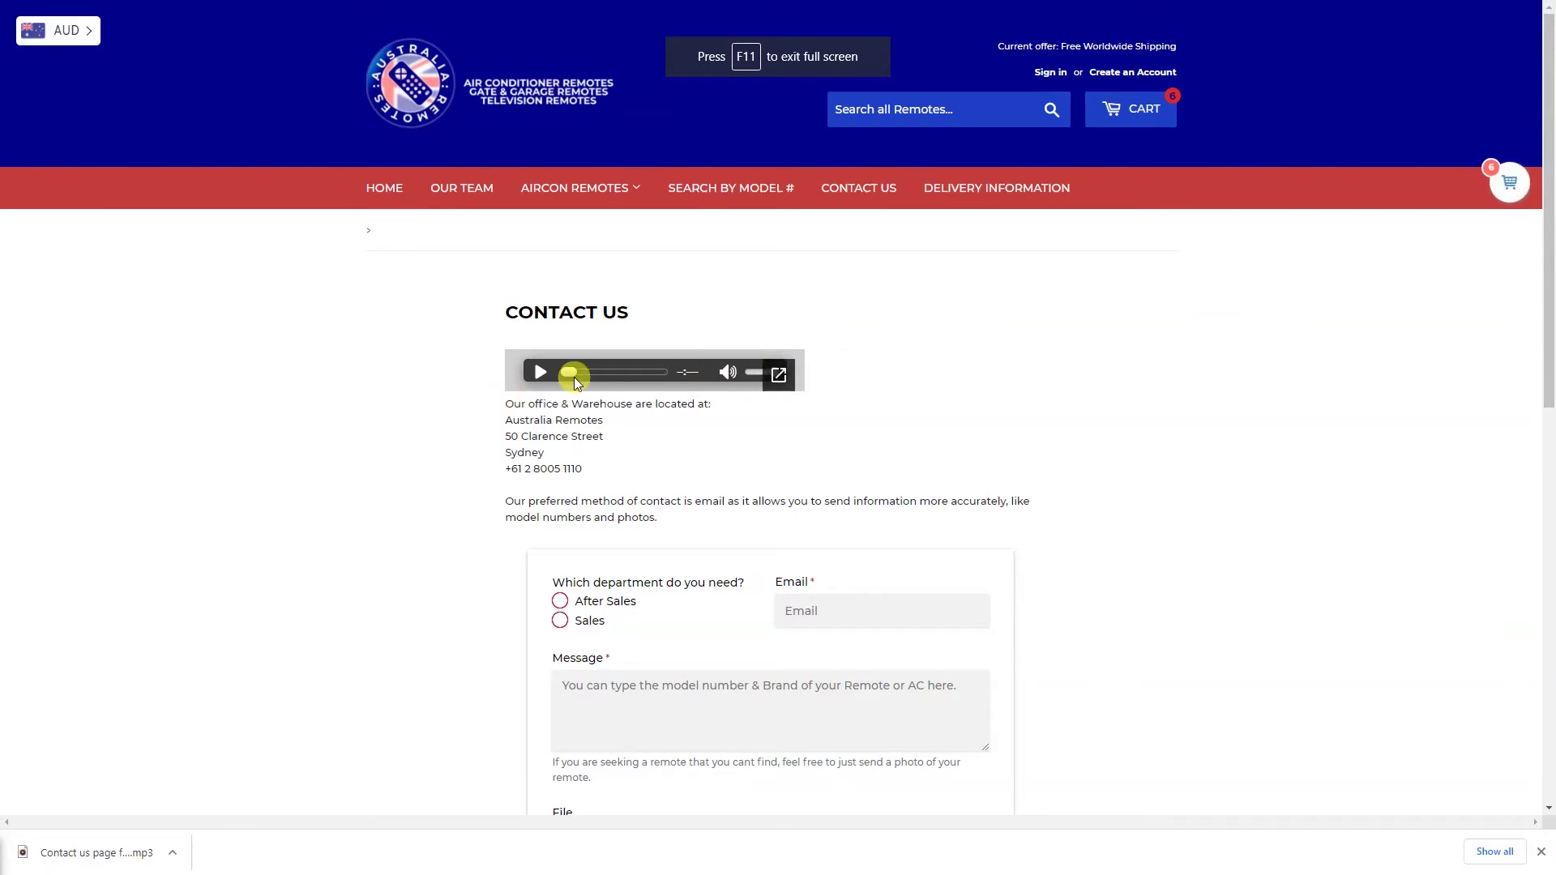
Play the voice note on the storefront Contact Us page, scroll through it, and exit full screen
left_click(540, 372)
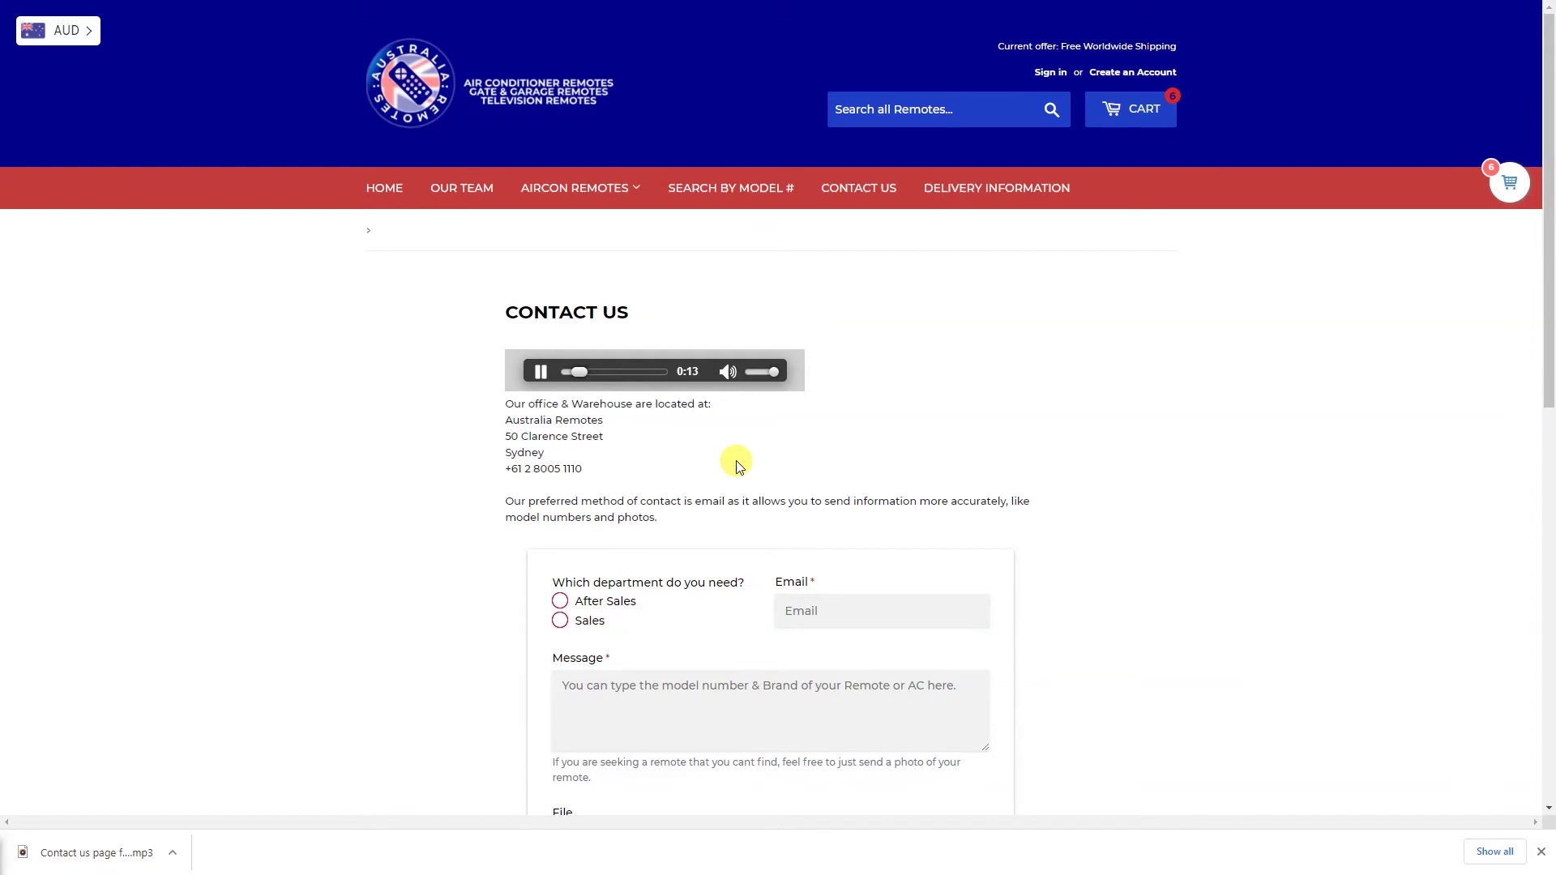
scroll(737, 466, "down", 8)
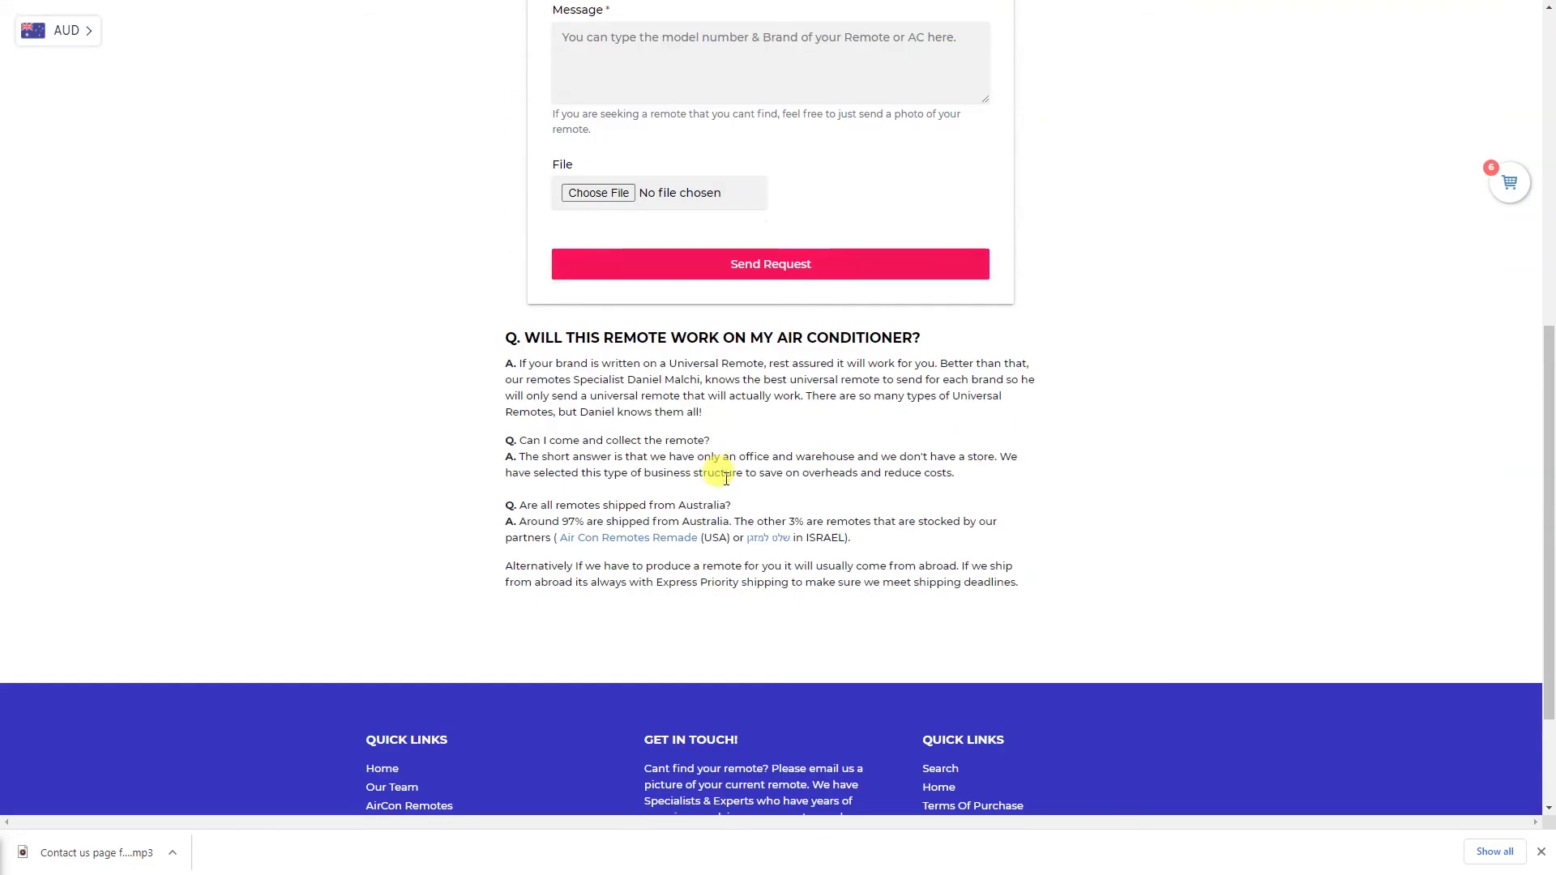
scroll(730, 486, "up", 6)
scroll(730, 491, "up", 2)
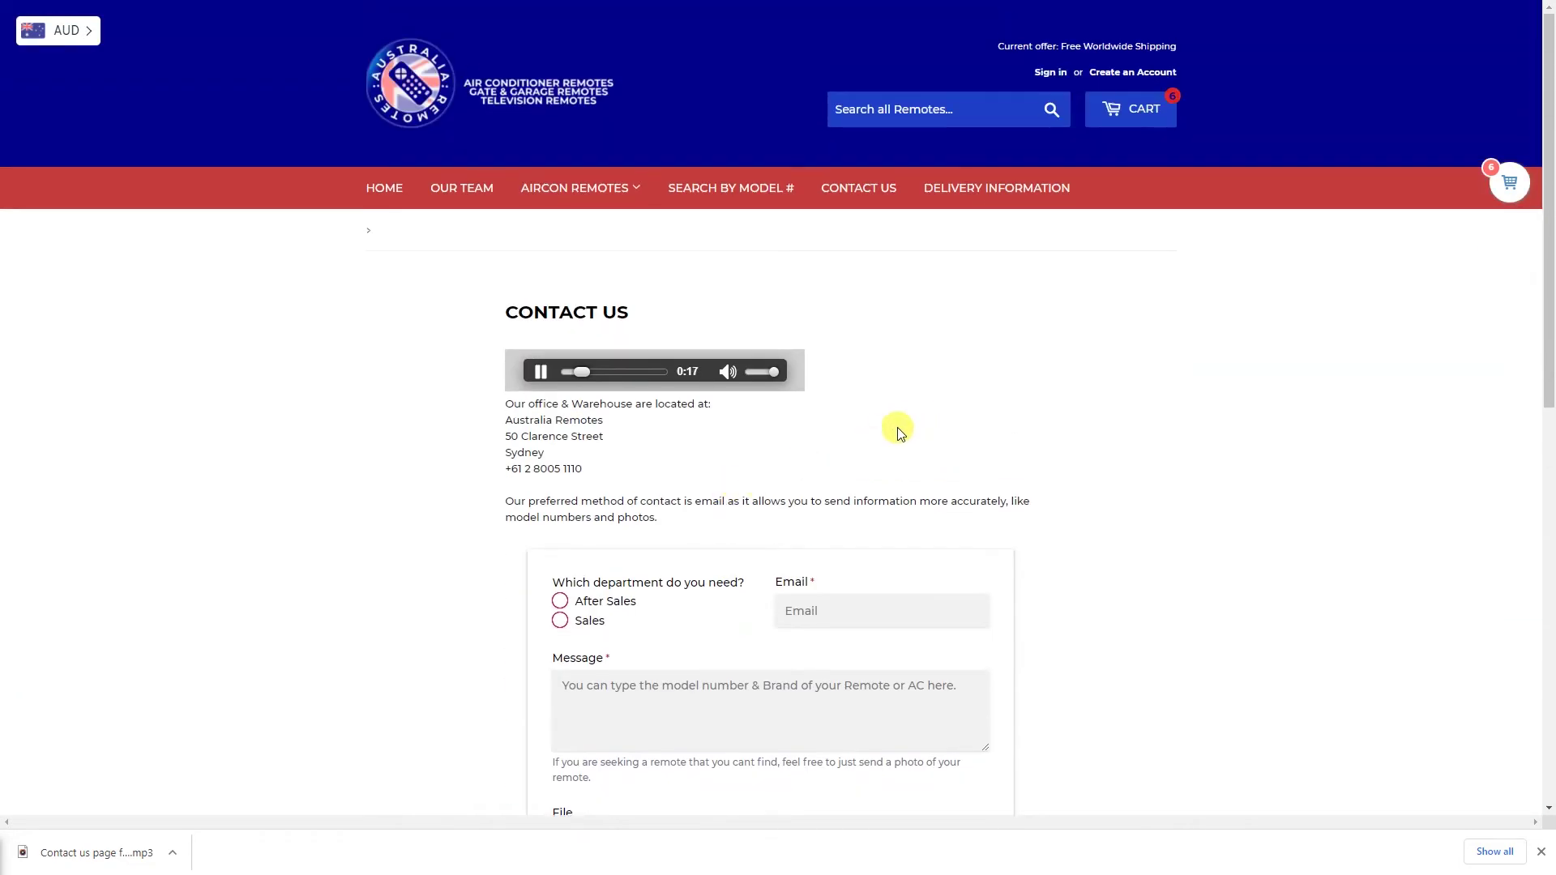
key("F11")
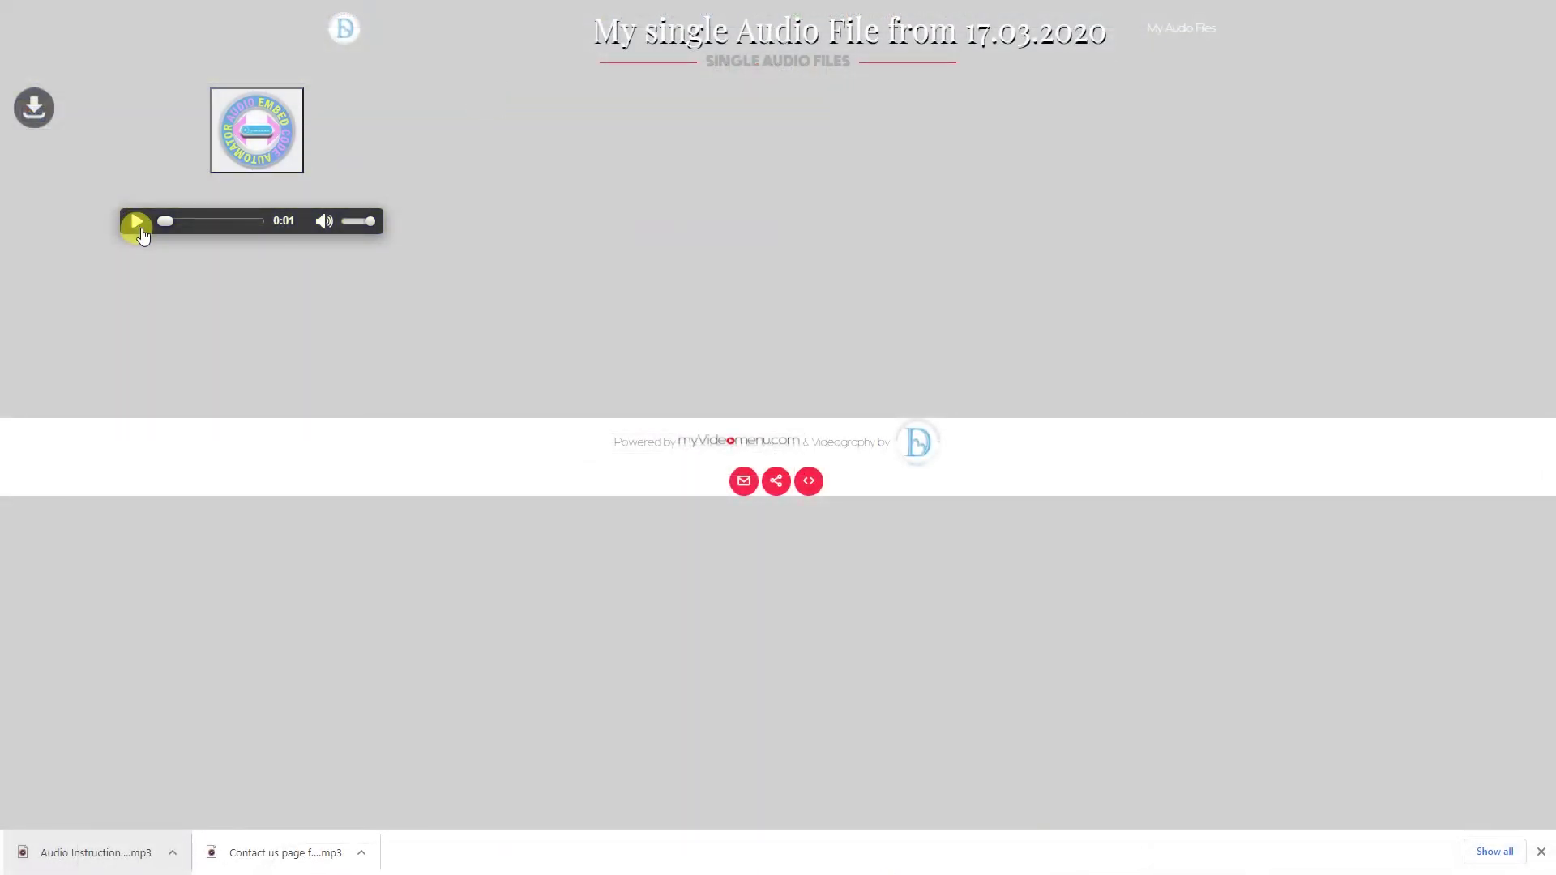
Go back a page via the right-click menu, then move up to the 2021 Drive folder
right_click(621, 298)
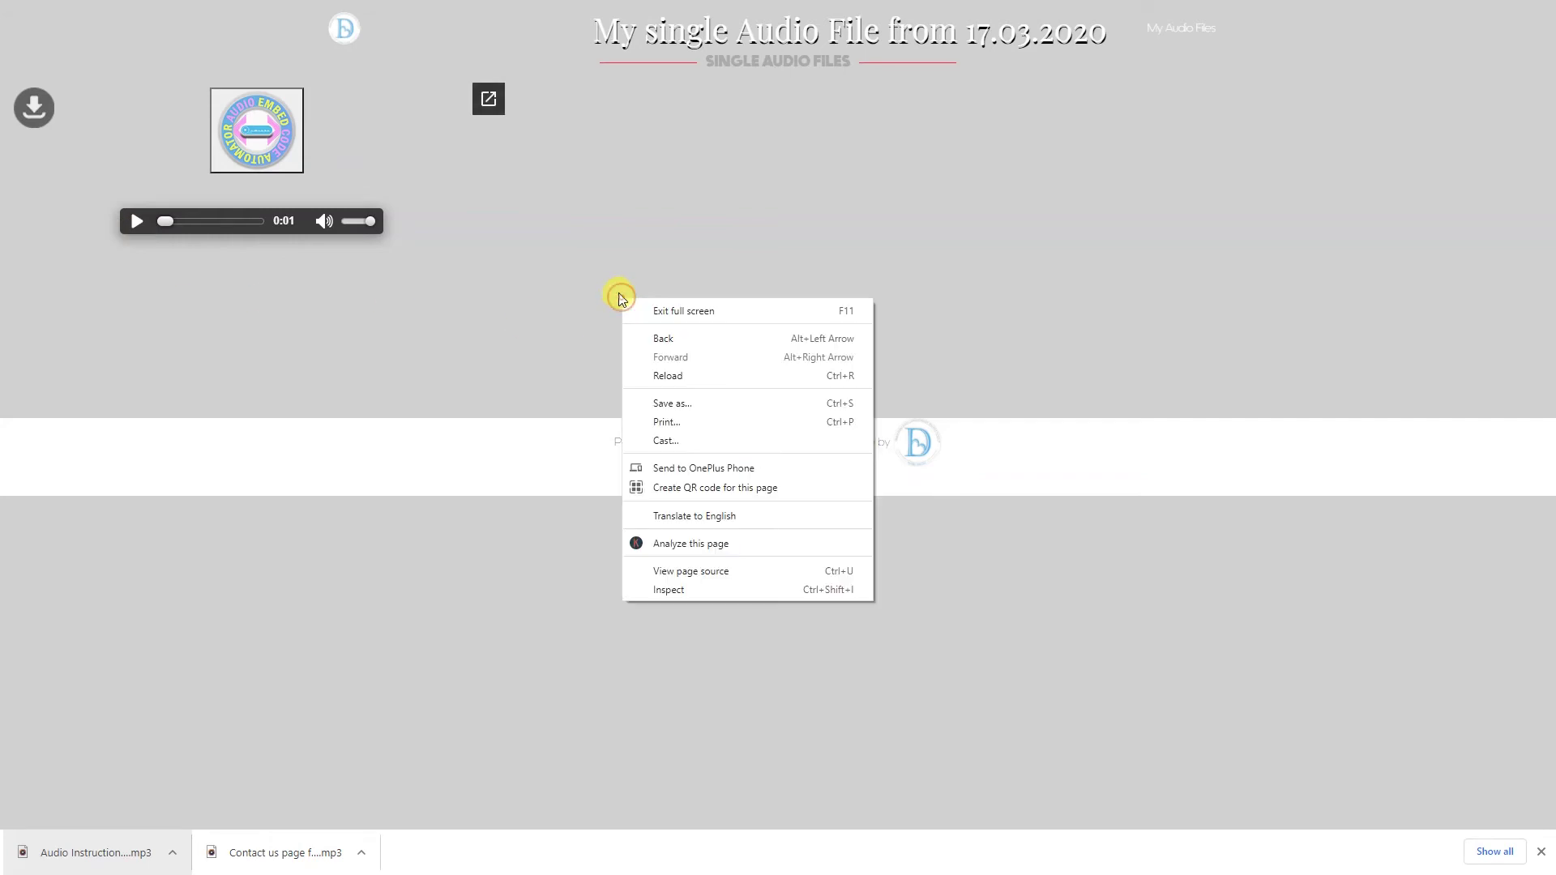
left_click(654, 336)
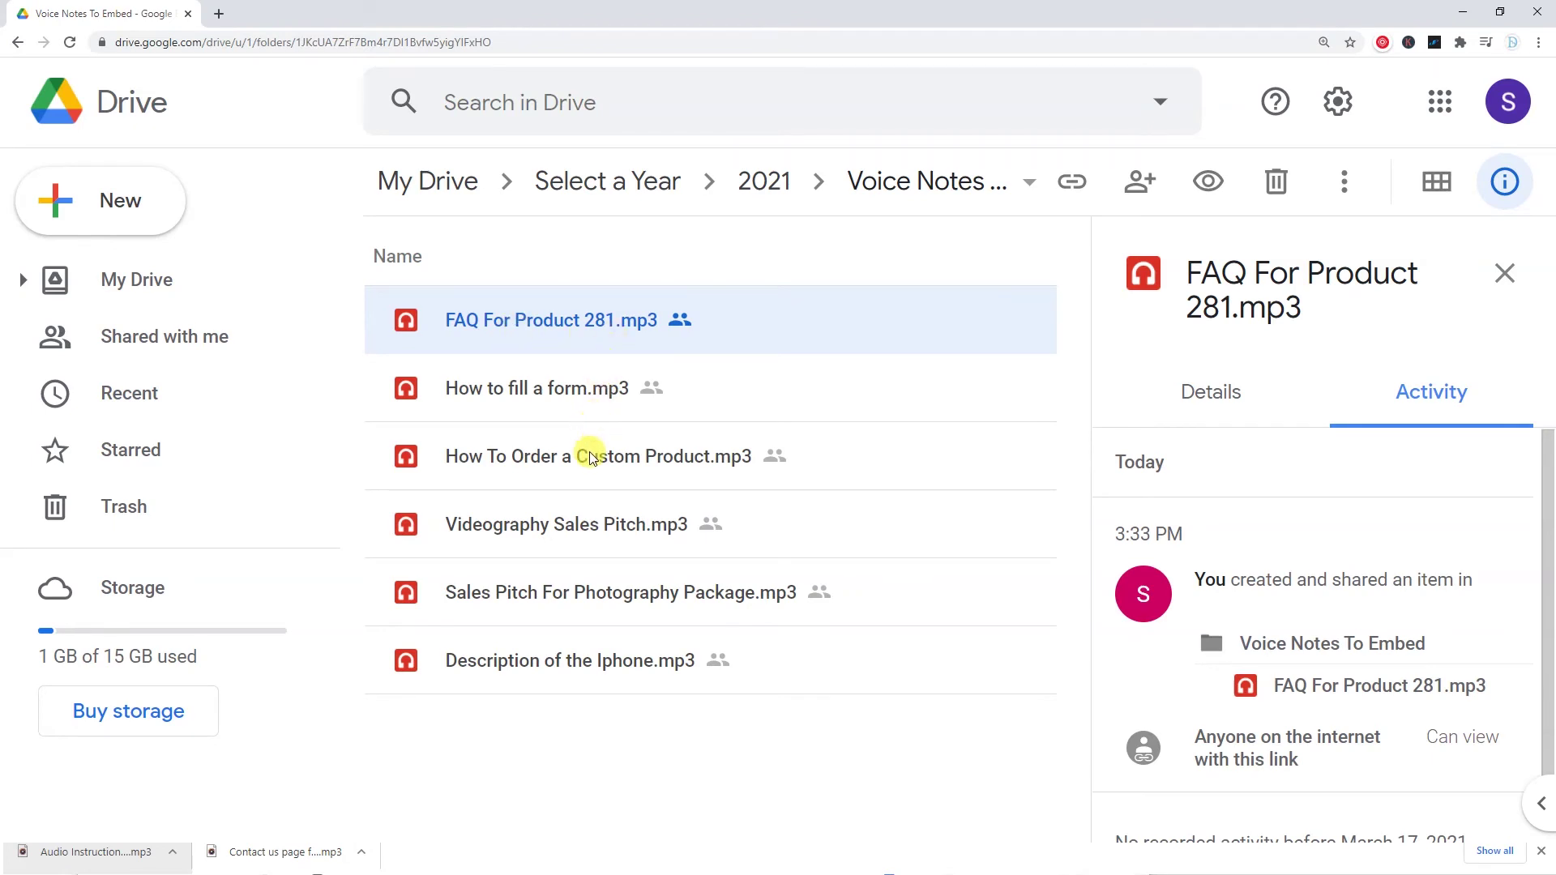
left_click(758, 185)
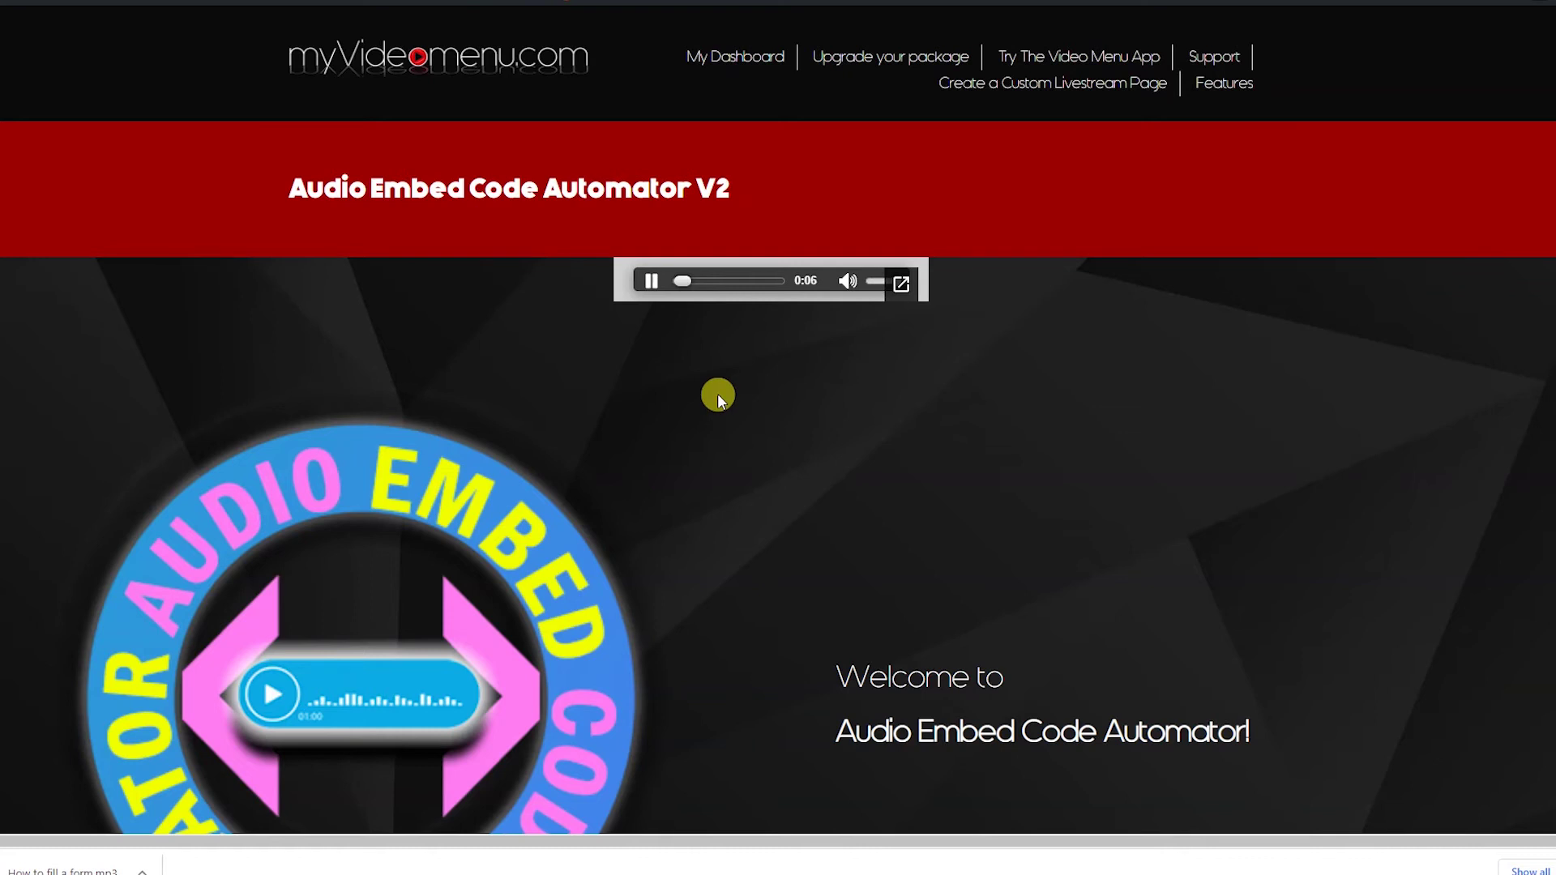
scroll(719, 397, "down", 9)
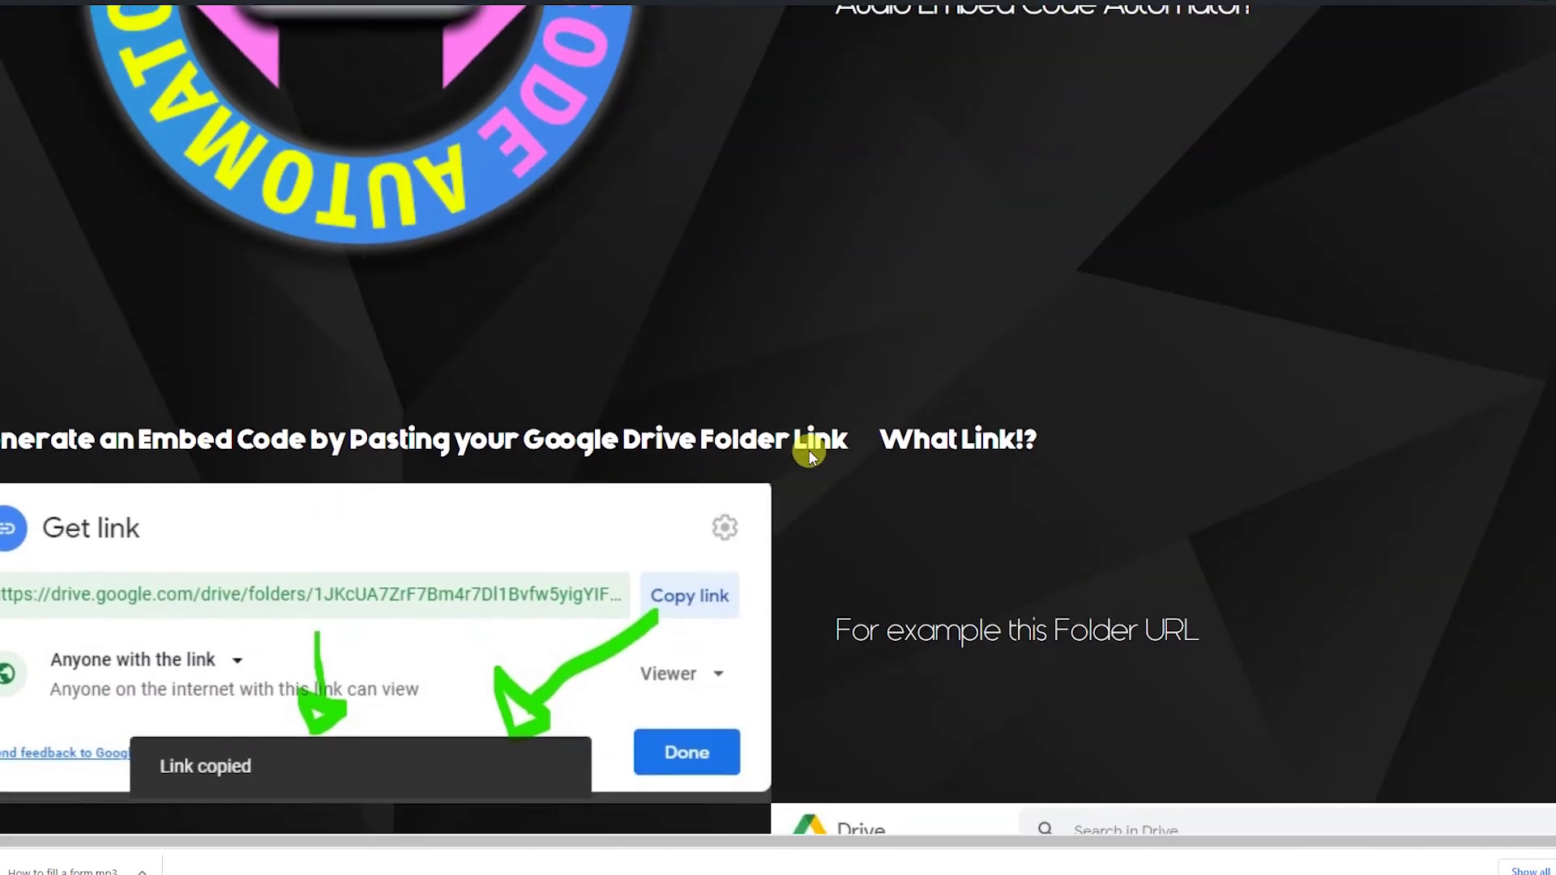
scroll(807, 447, "down", 4)
scroll(807, 447, "down", 5)
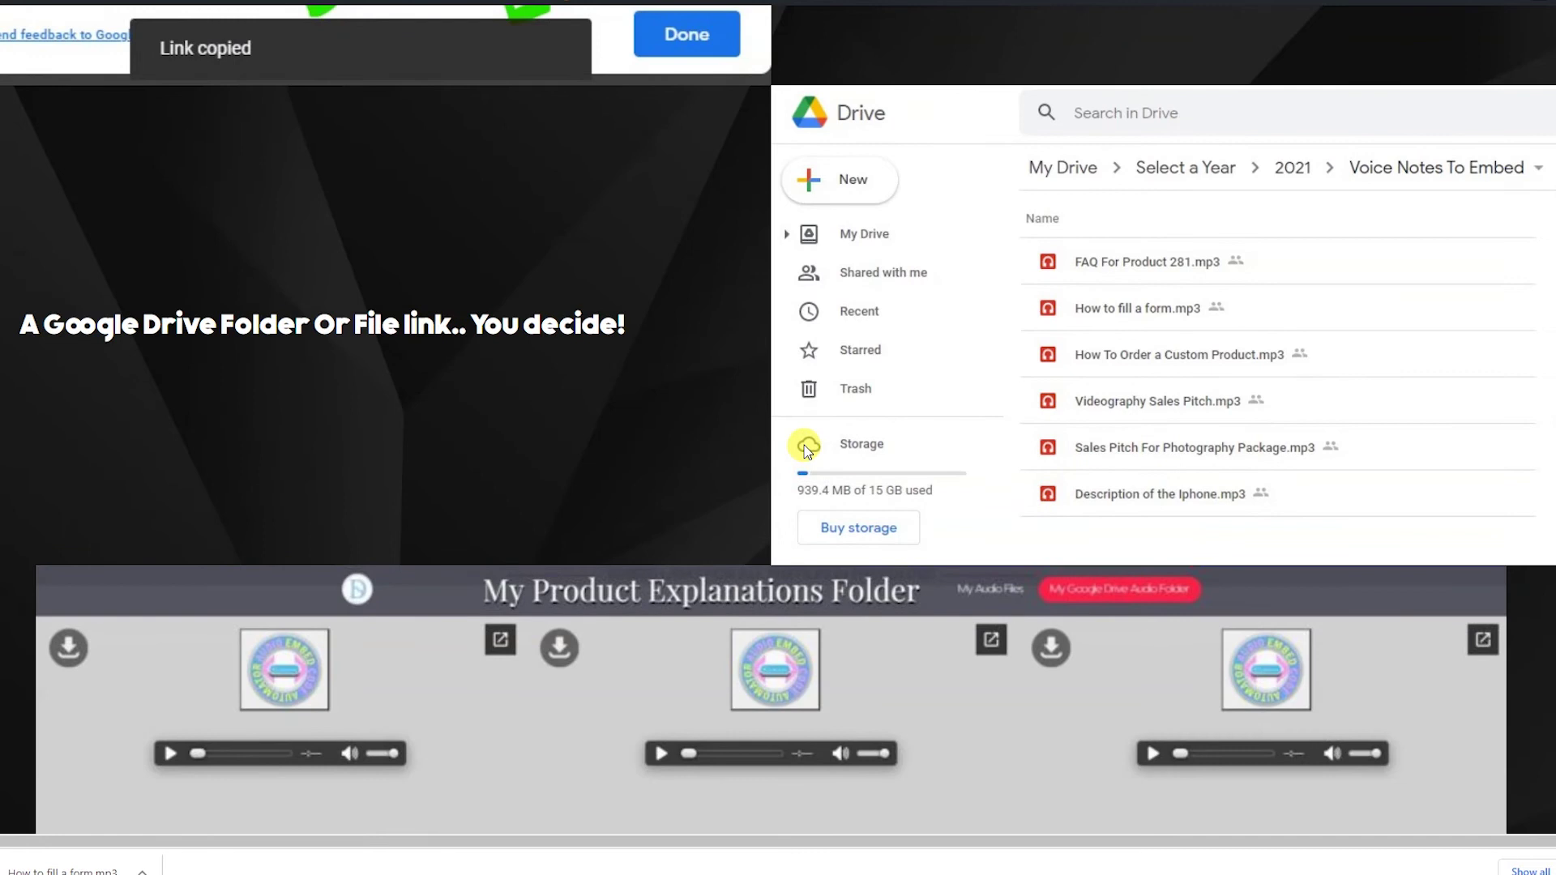
scroll(807, 450, "down", 3)
scroll(807, 451, "down", 4)
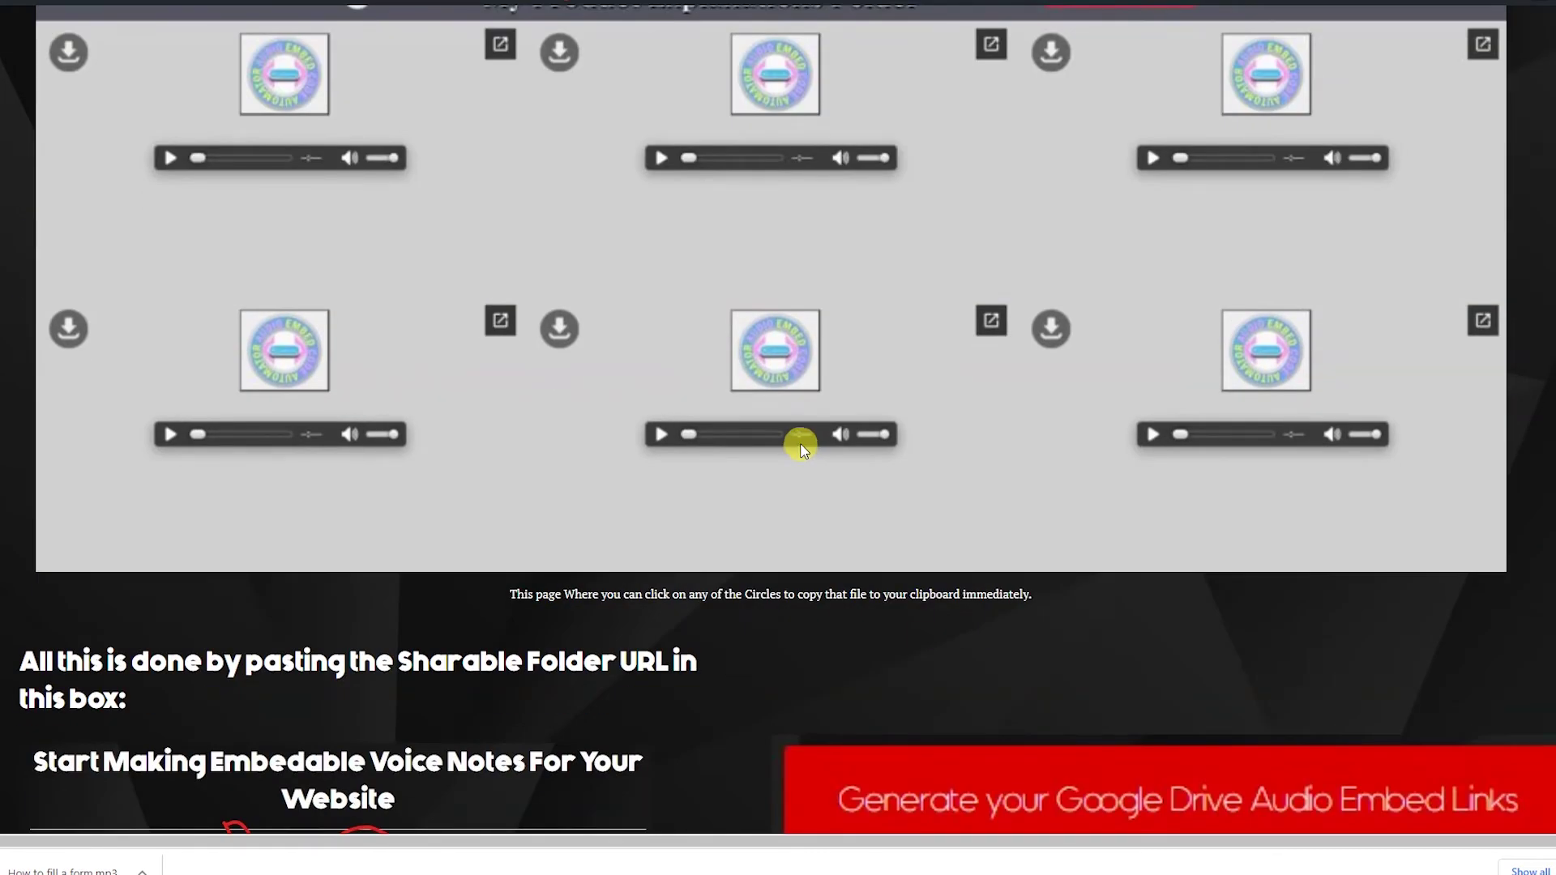
scroll(694, 439, "up", 15)
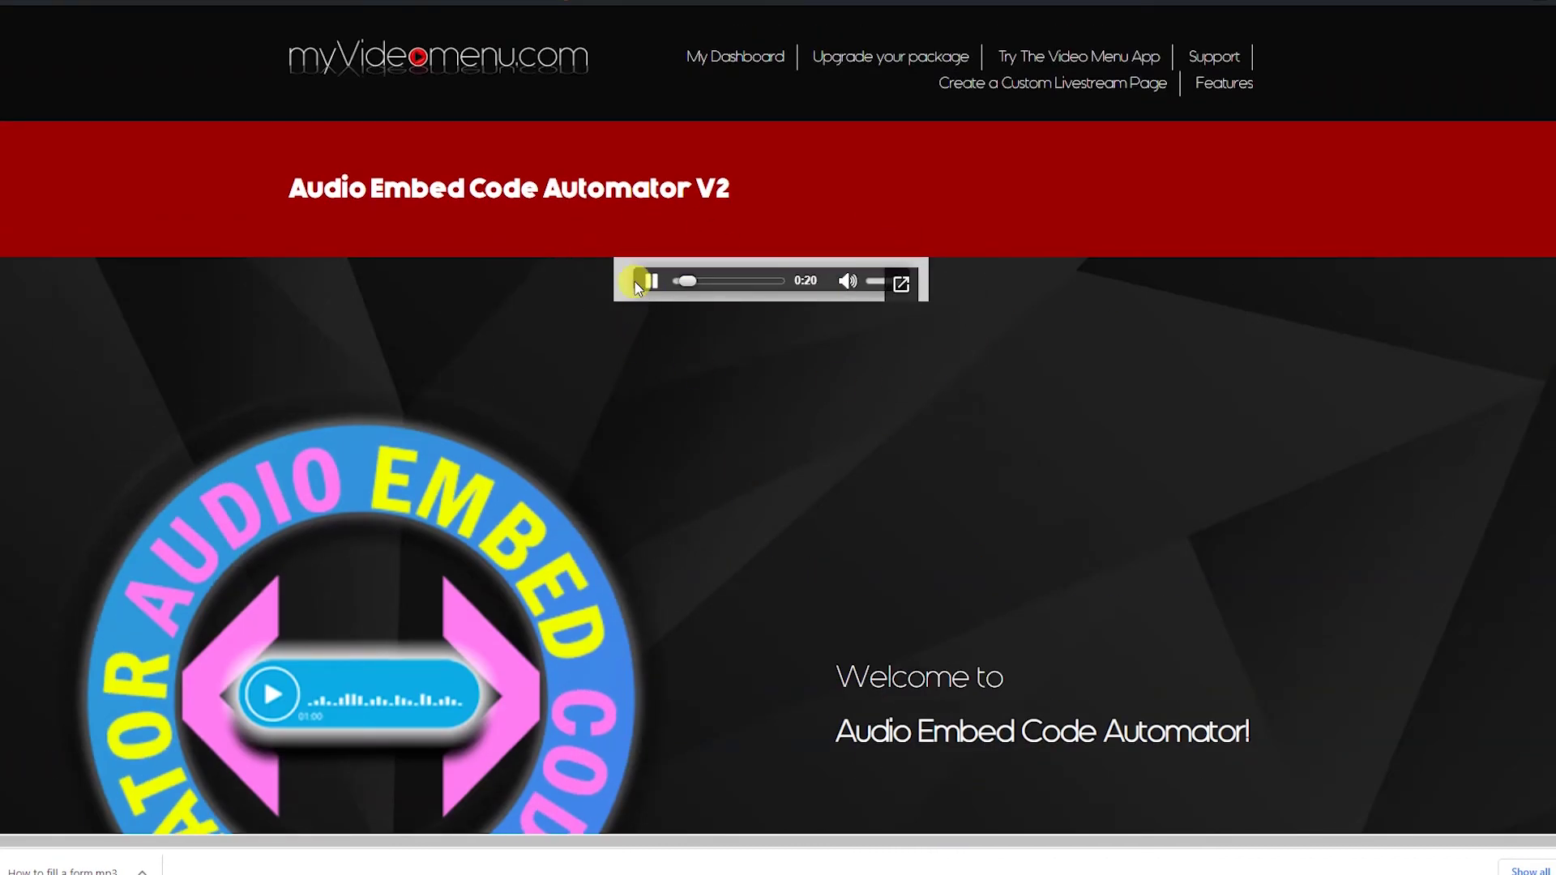
scroll(724, 508, "down", 6)
scroll(721, 502, "down", 5)
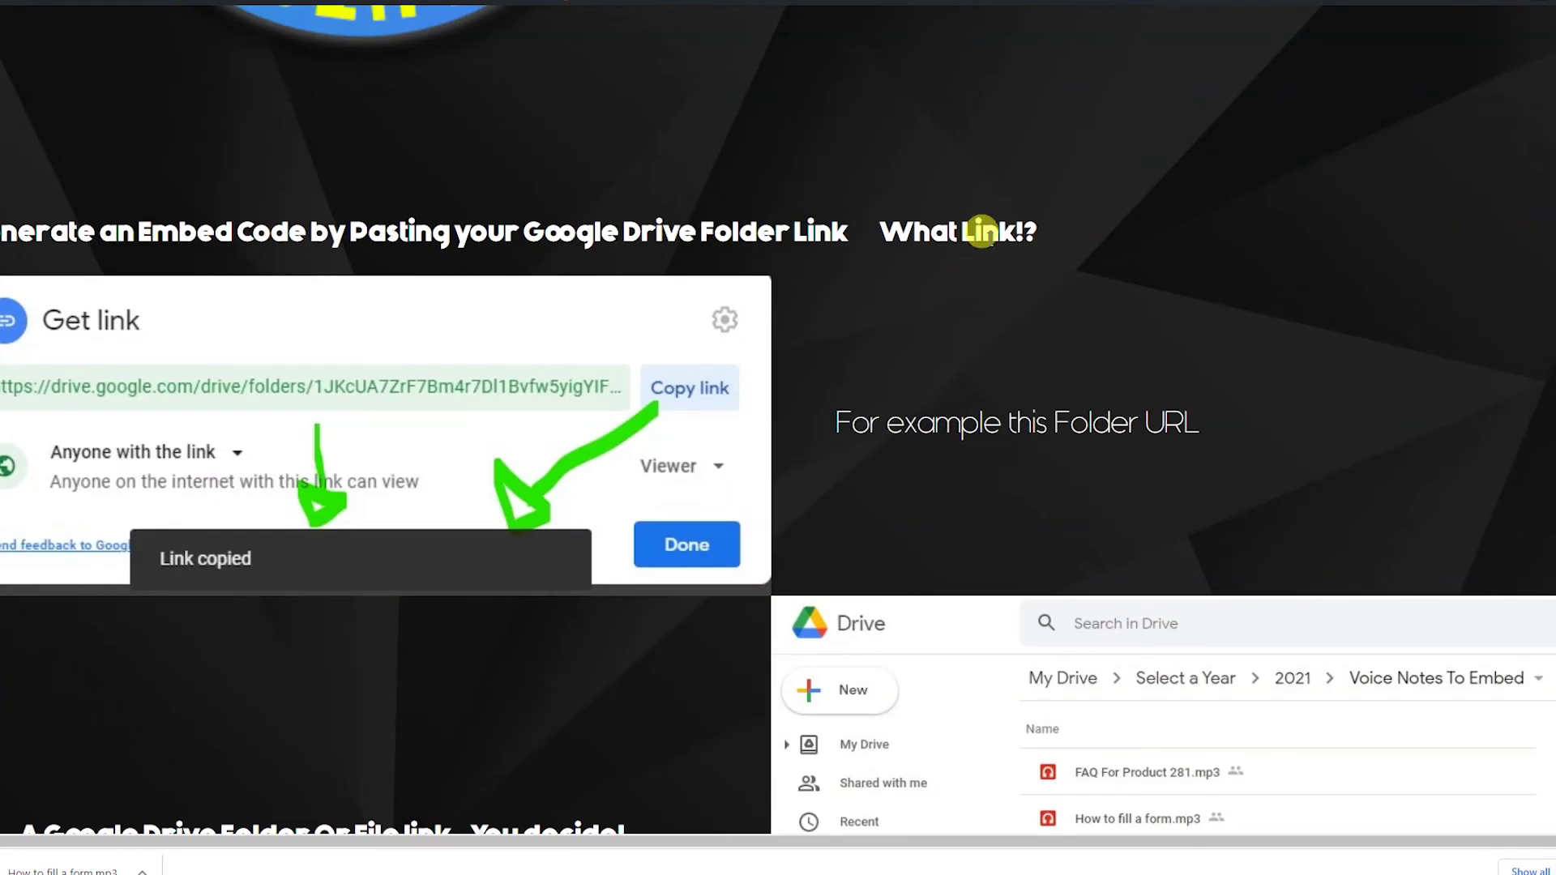
scroll(549, 323, "up", 12)
scroll(704, 518, "down", 18)
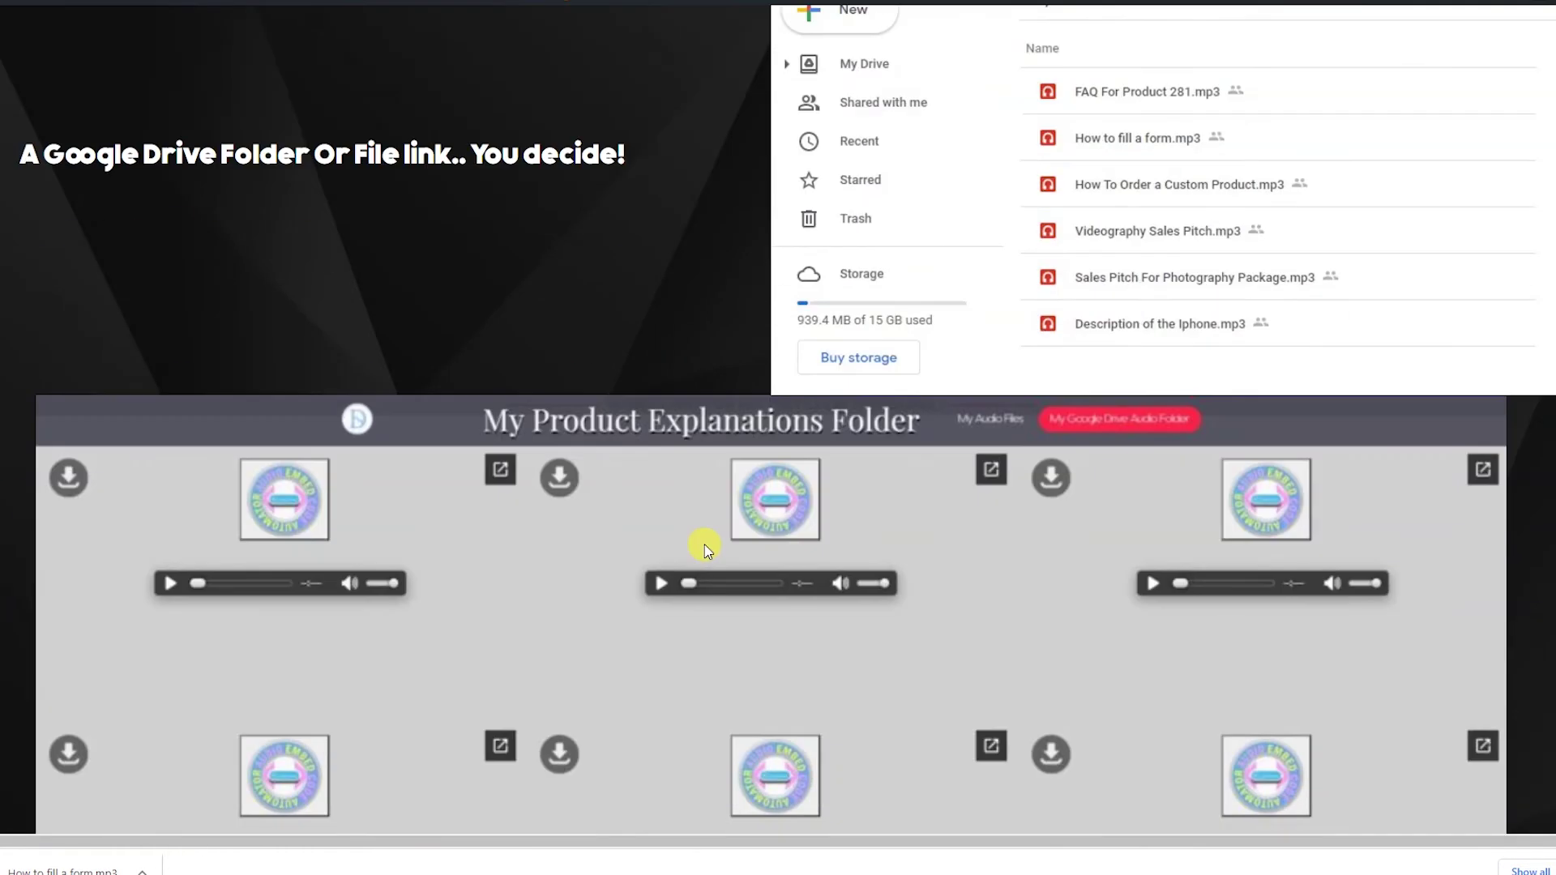
scroll(689, 540, "up", 18)
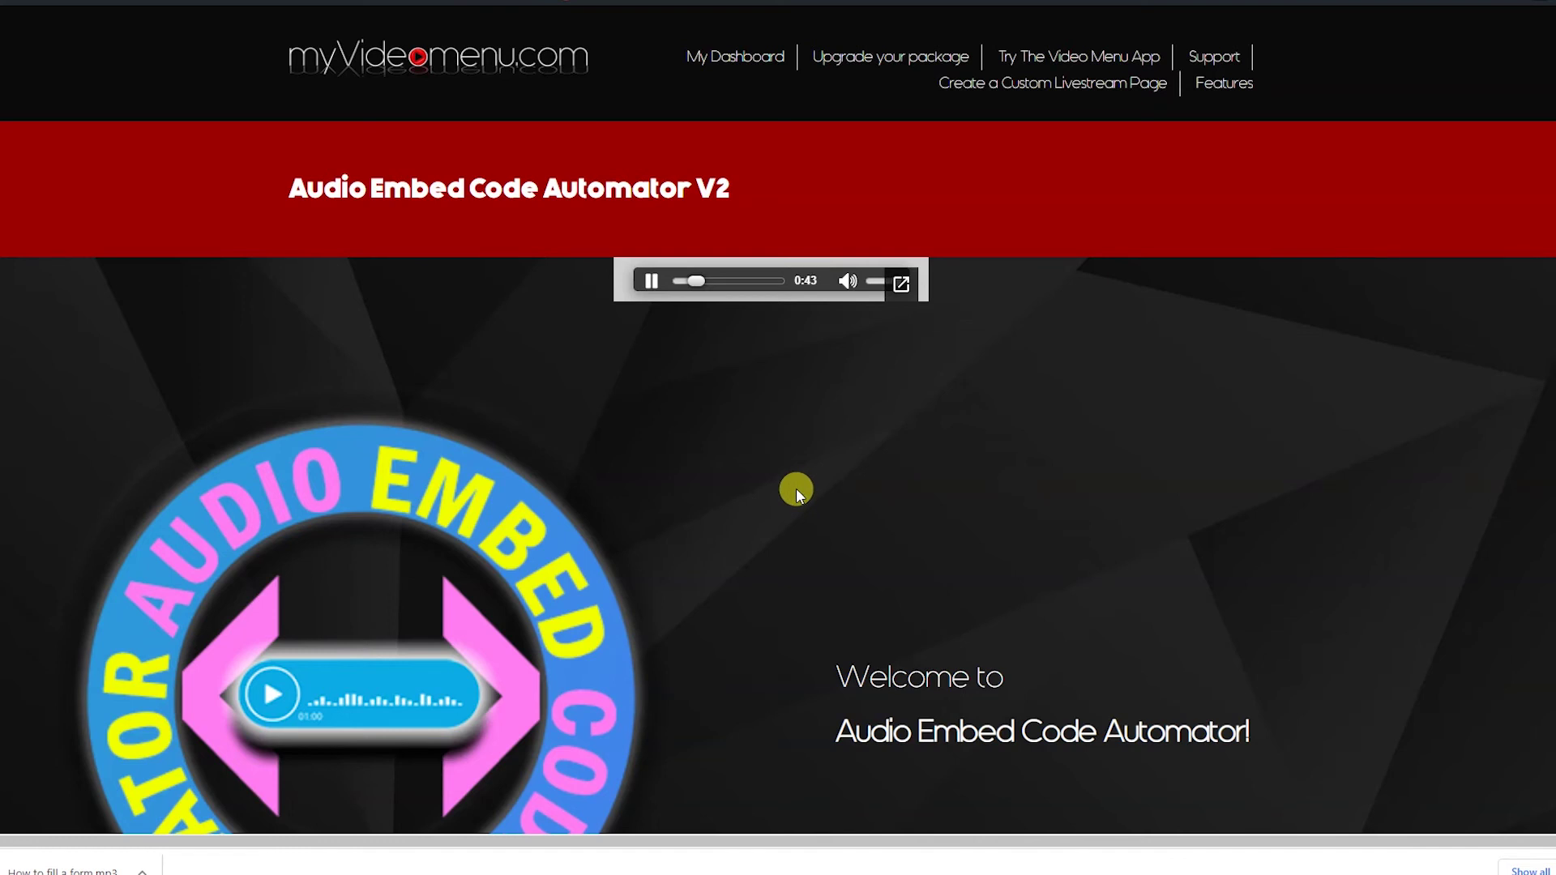
scroll(796, 487, "down", 12)
scroll(483, 445, "down", 11)
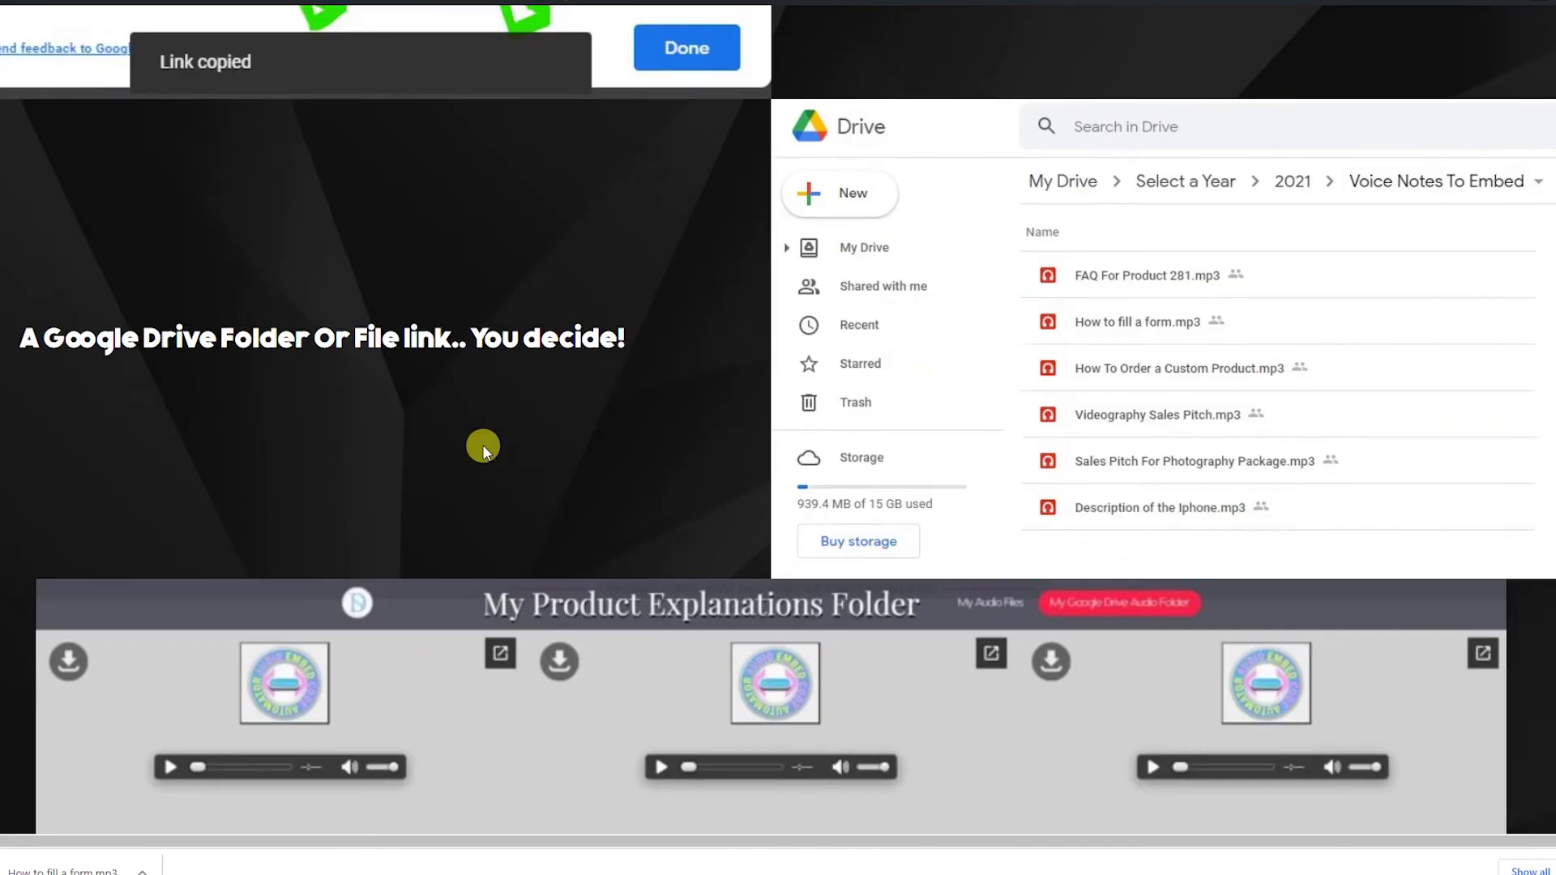
scroll(483, 447, "down", 2)
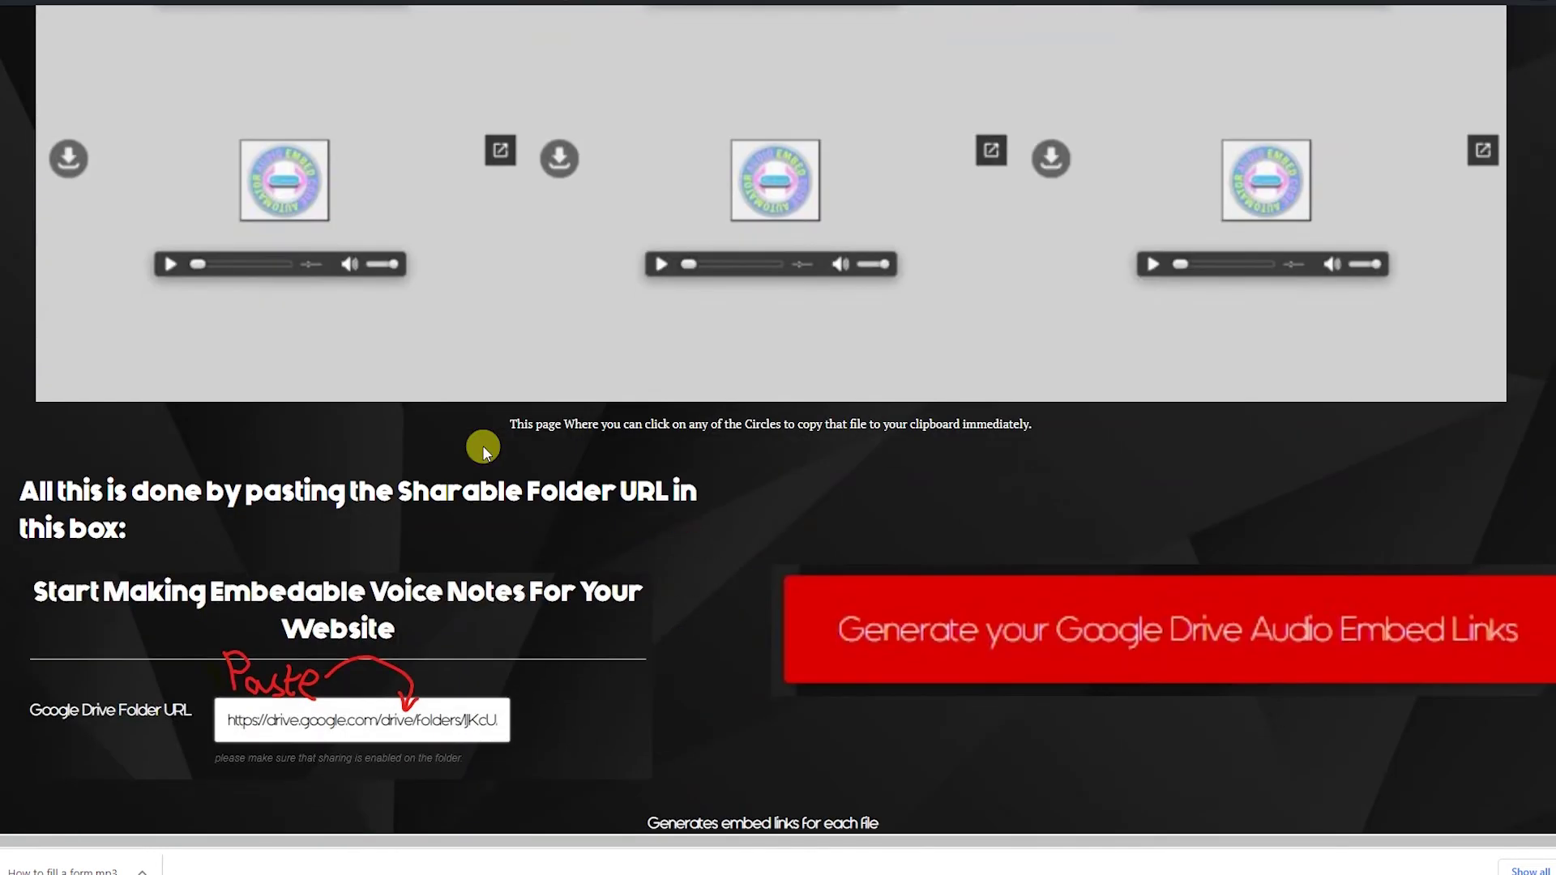
scroll(437, 465, "down", 8)
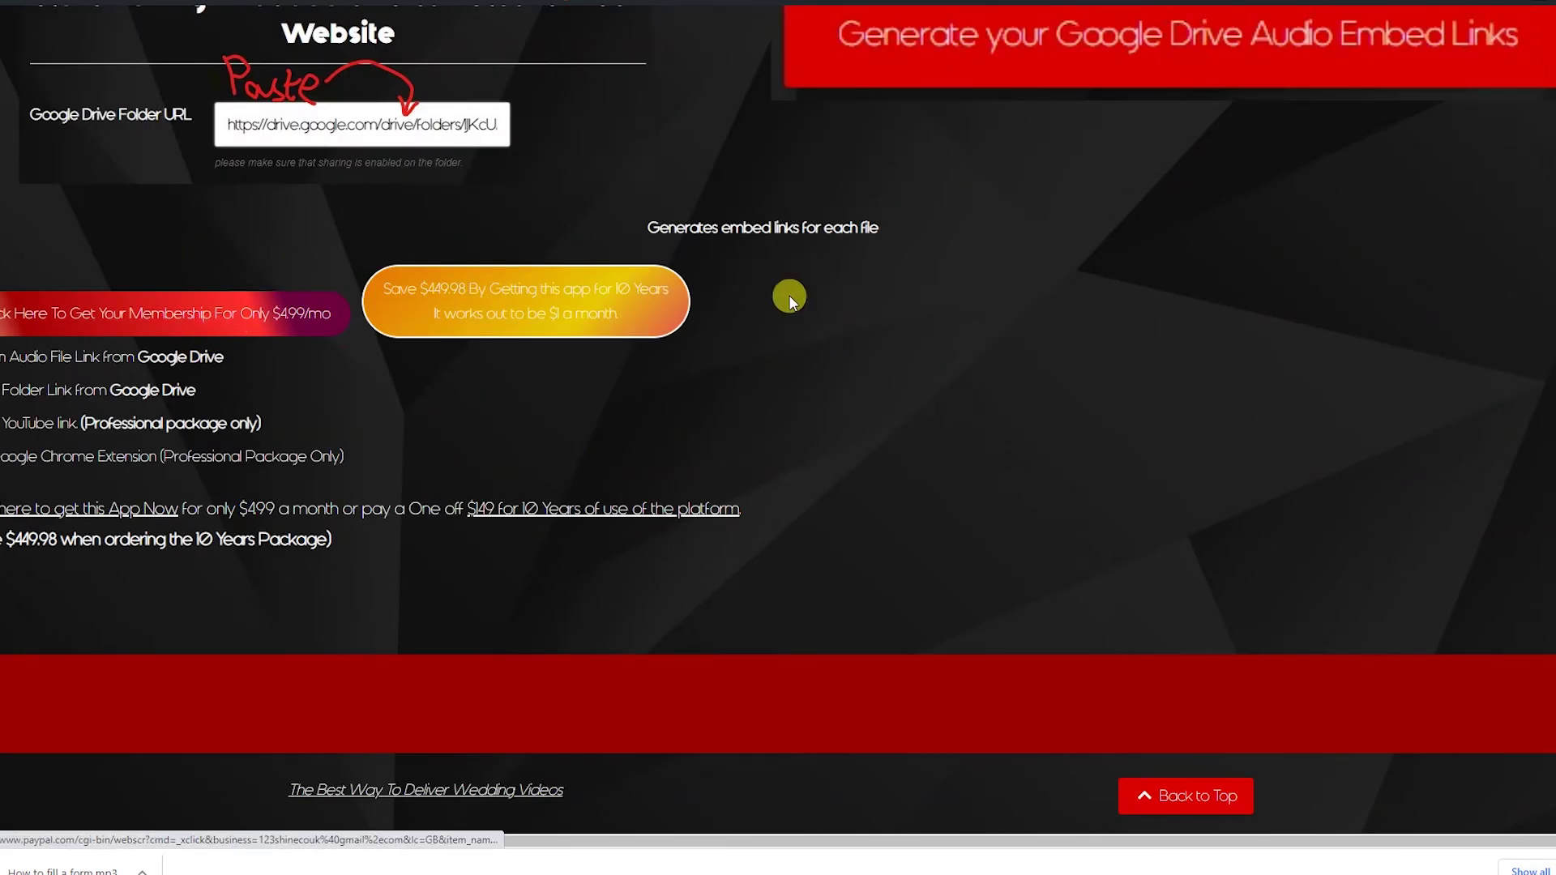
scroll(777, 328, "up", 20)
scroll(769, 322, "up", 3)
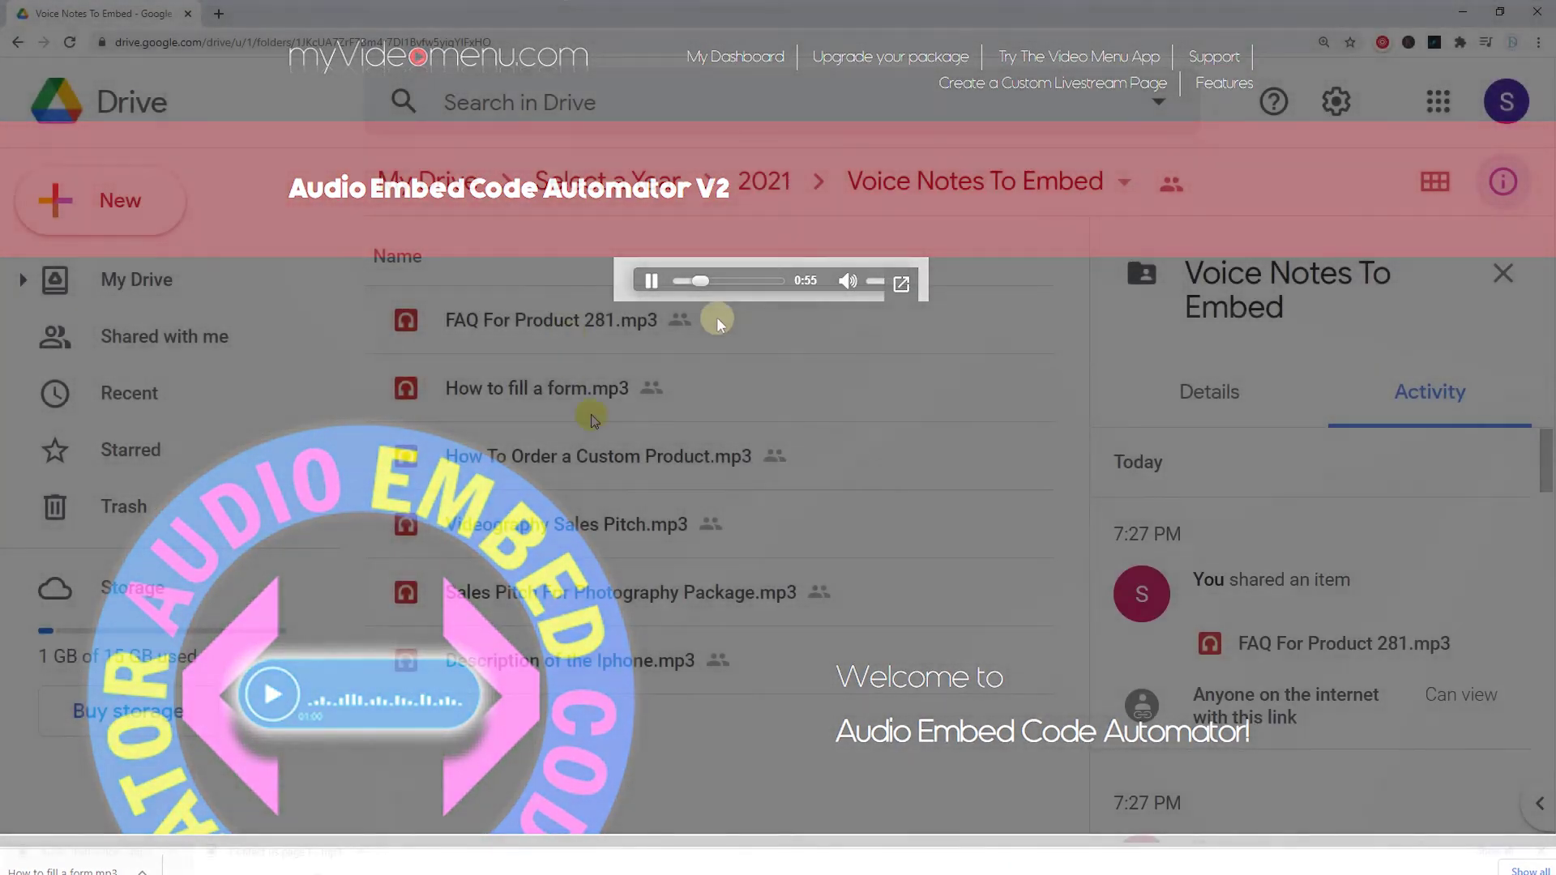
Pick Videography Sales Pitch.mp3, step through the form, then return to the feature choice
left_click(599, 499)
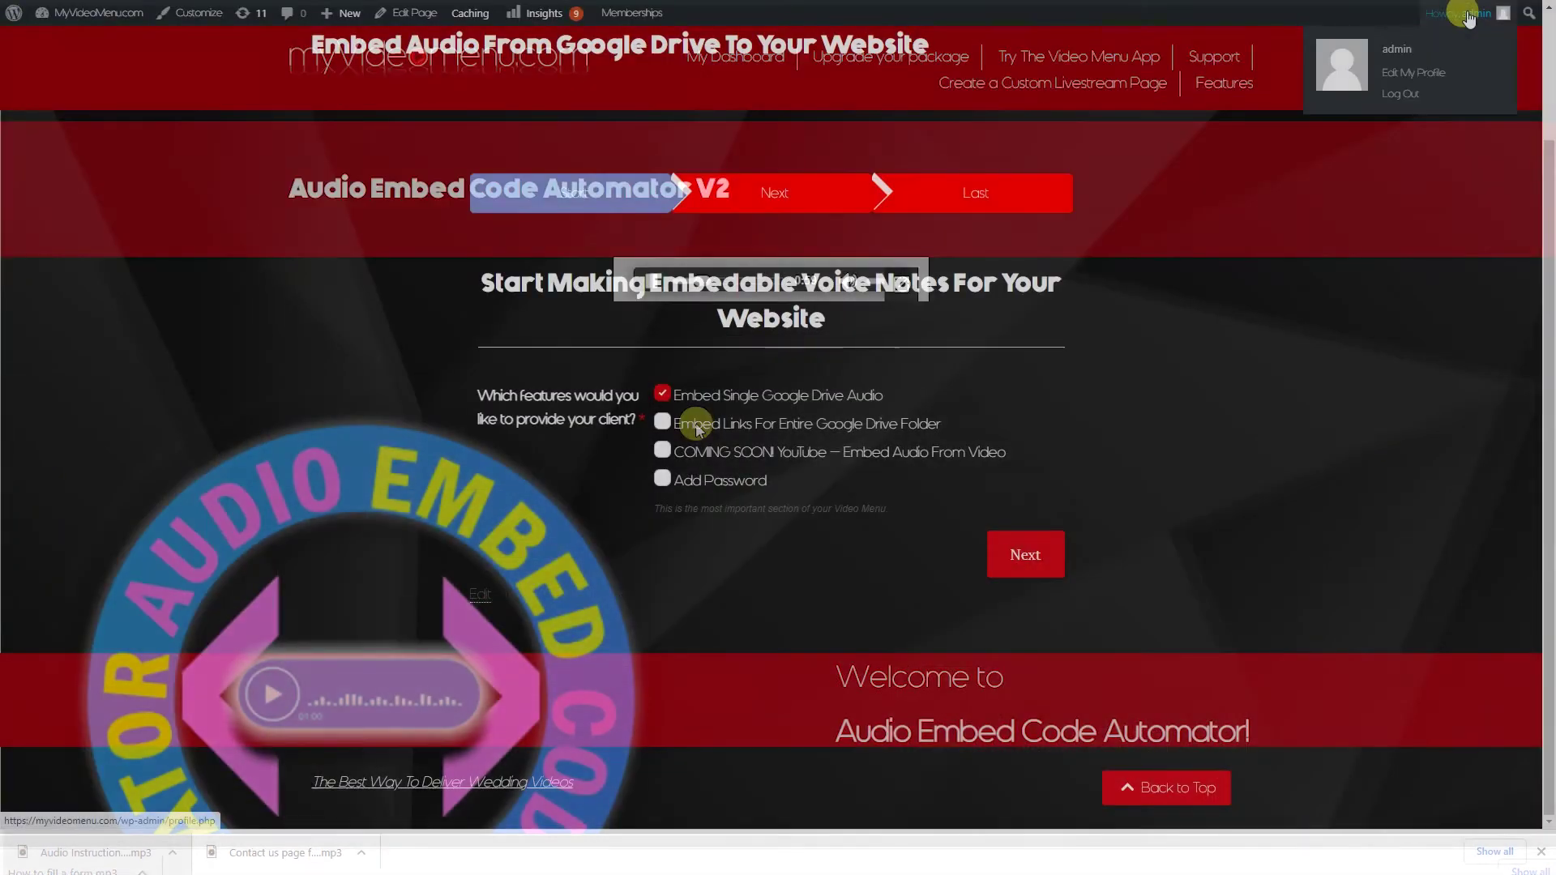
left_click(1028, 551)
left_click(1023, 544)
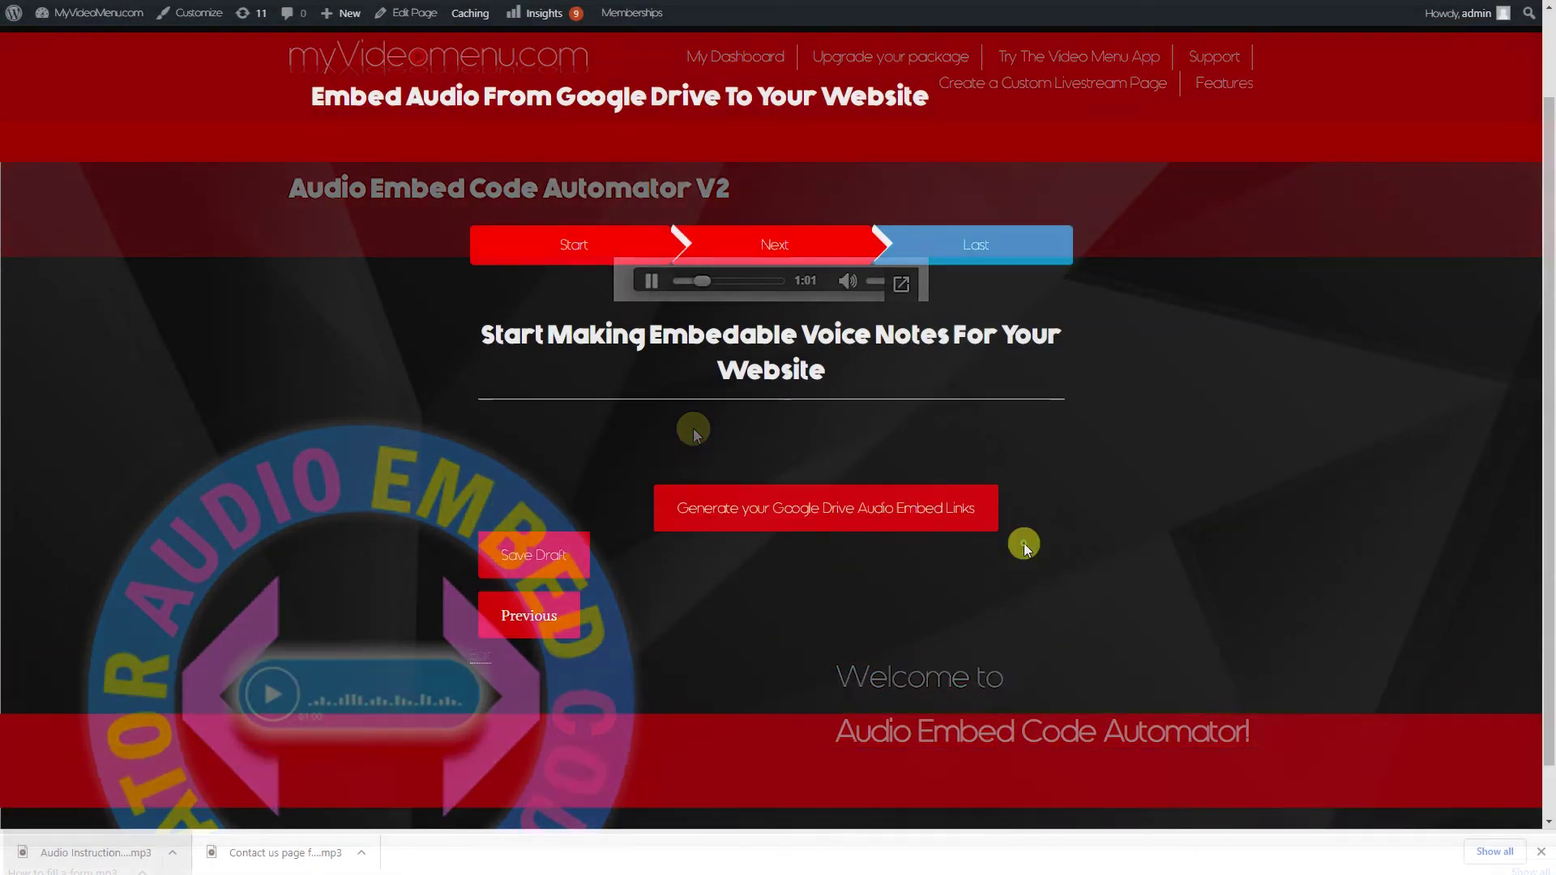
left_click(531, 554)
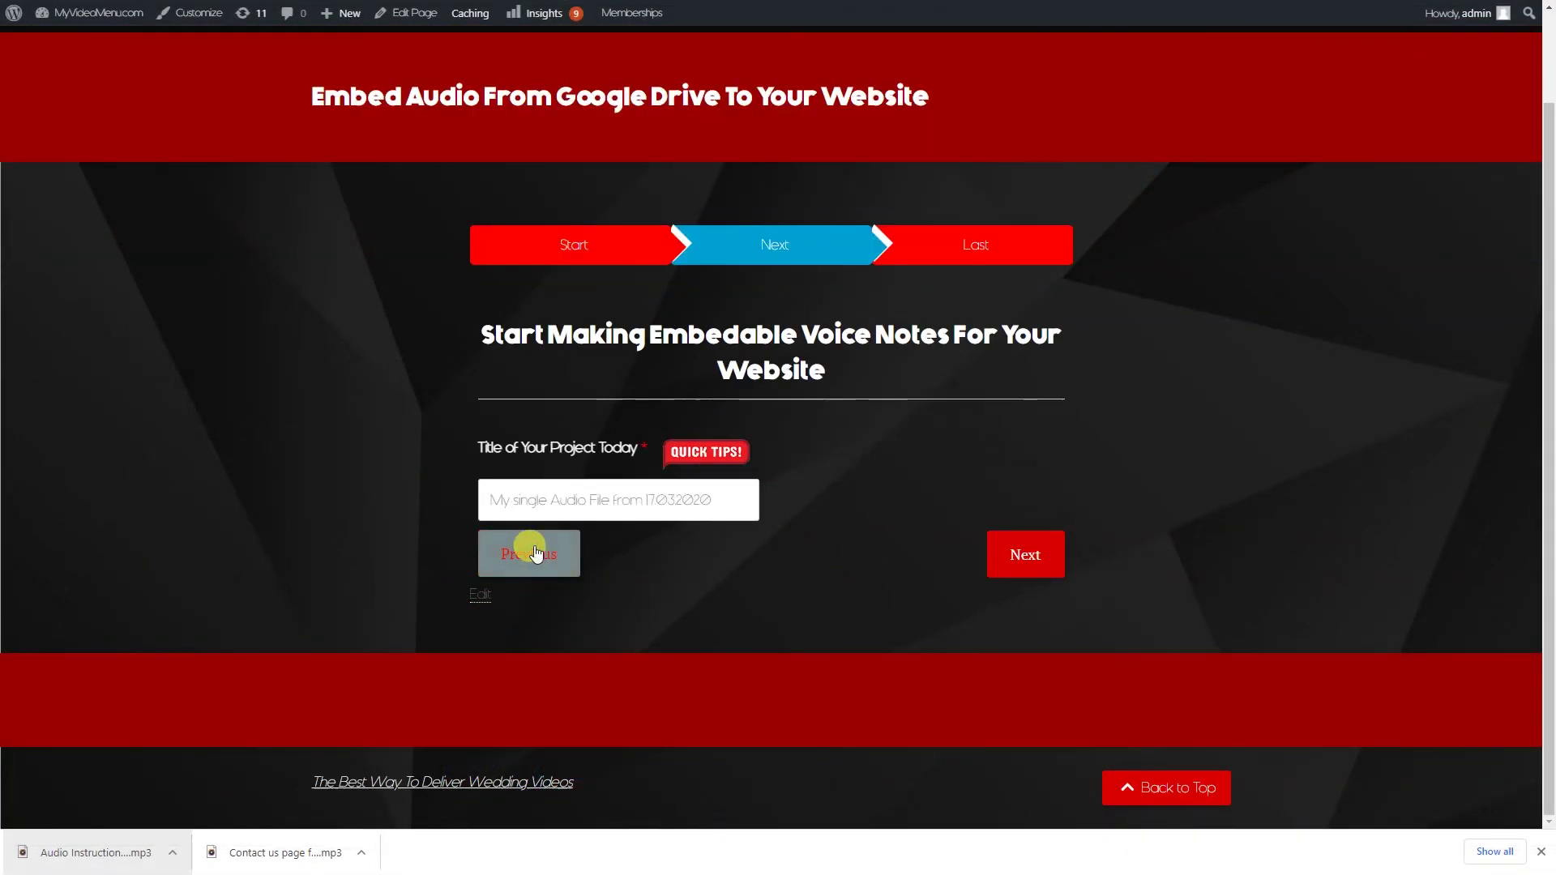
left_click(528, 548)
Choose Embed Single Google Drive Audio, replace the link with the pasted Drive link, and generate
left_click(679, 397)
left_click(1019, 559)
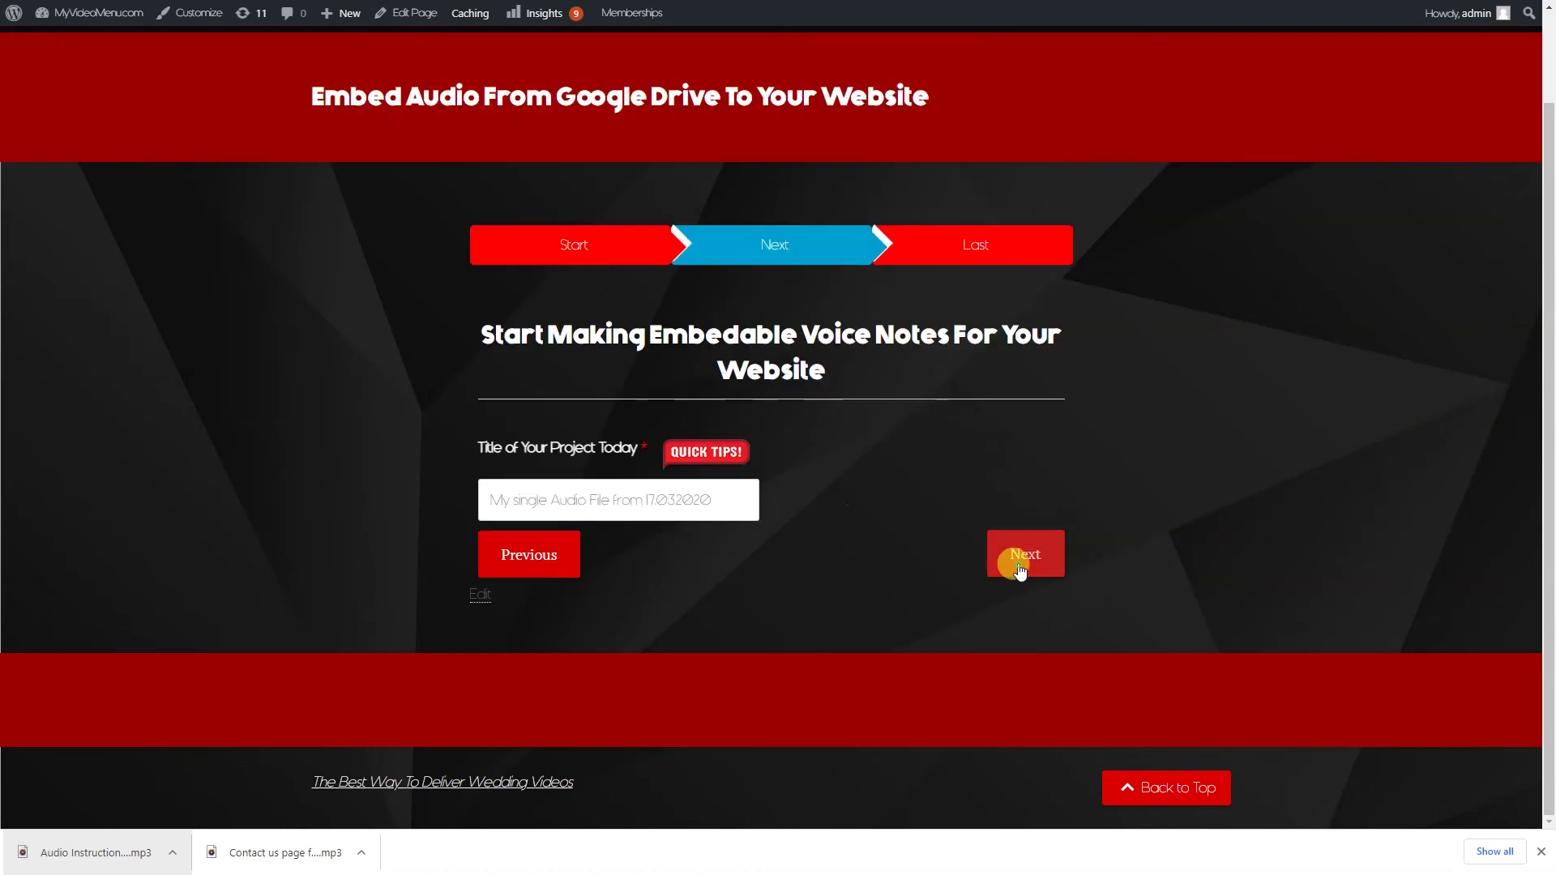
left_click(1050, 536)
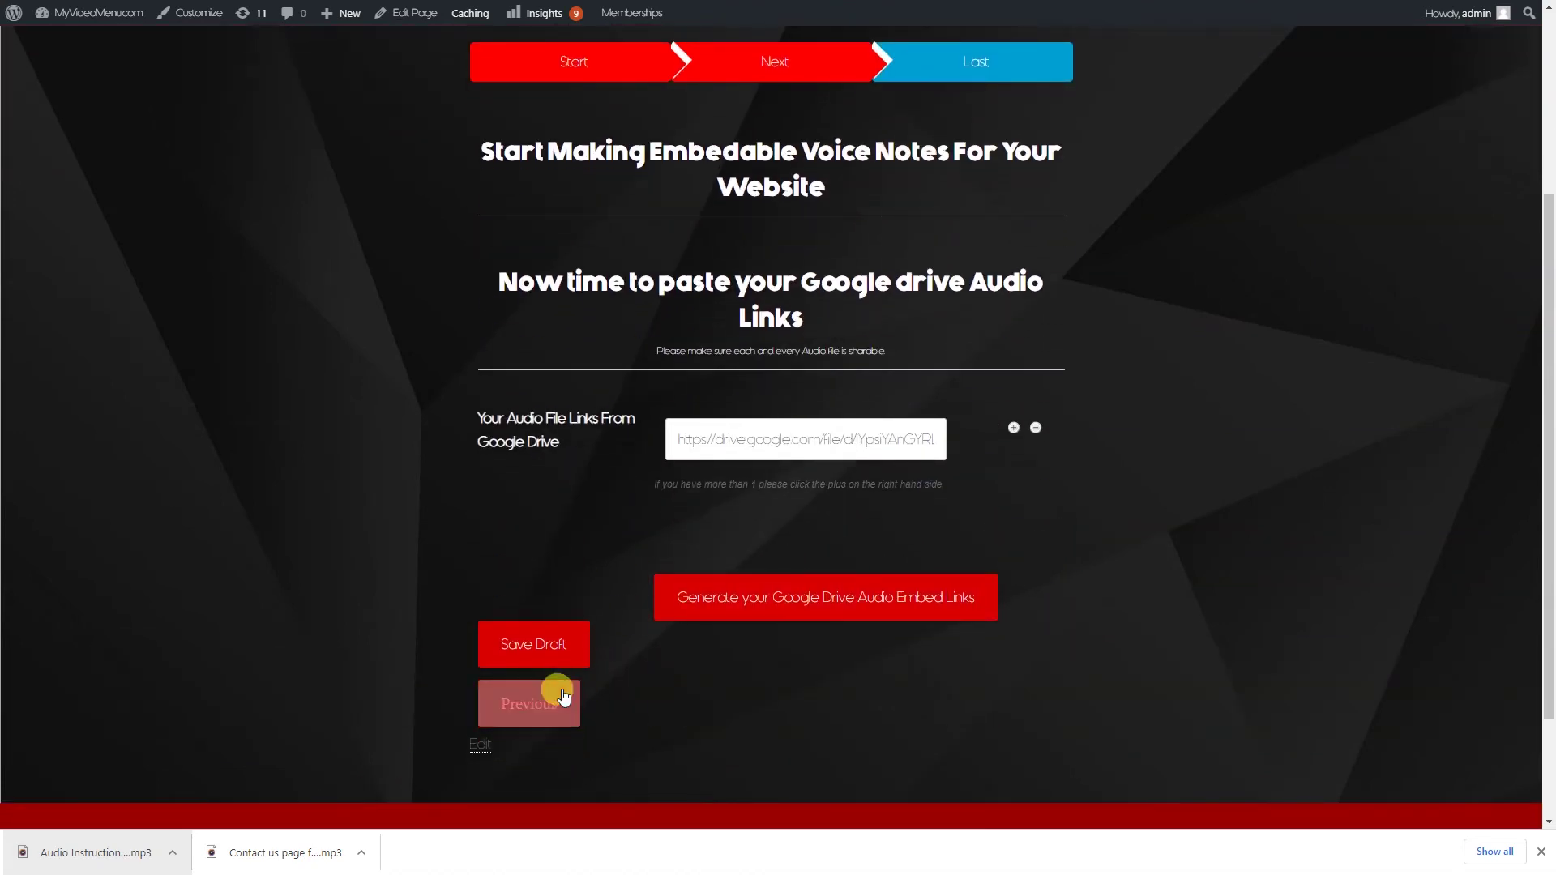
triple_click(799, 438)
key("ctrl+v")
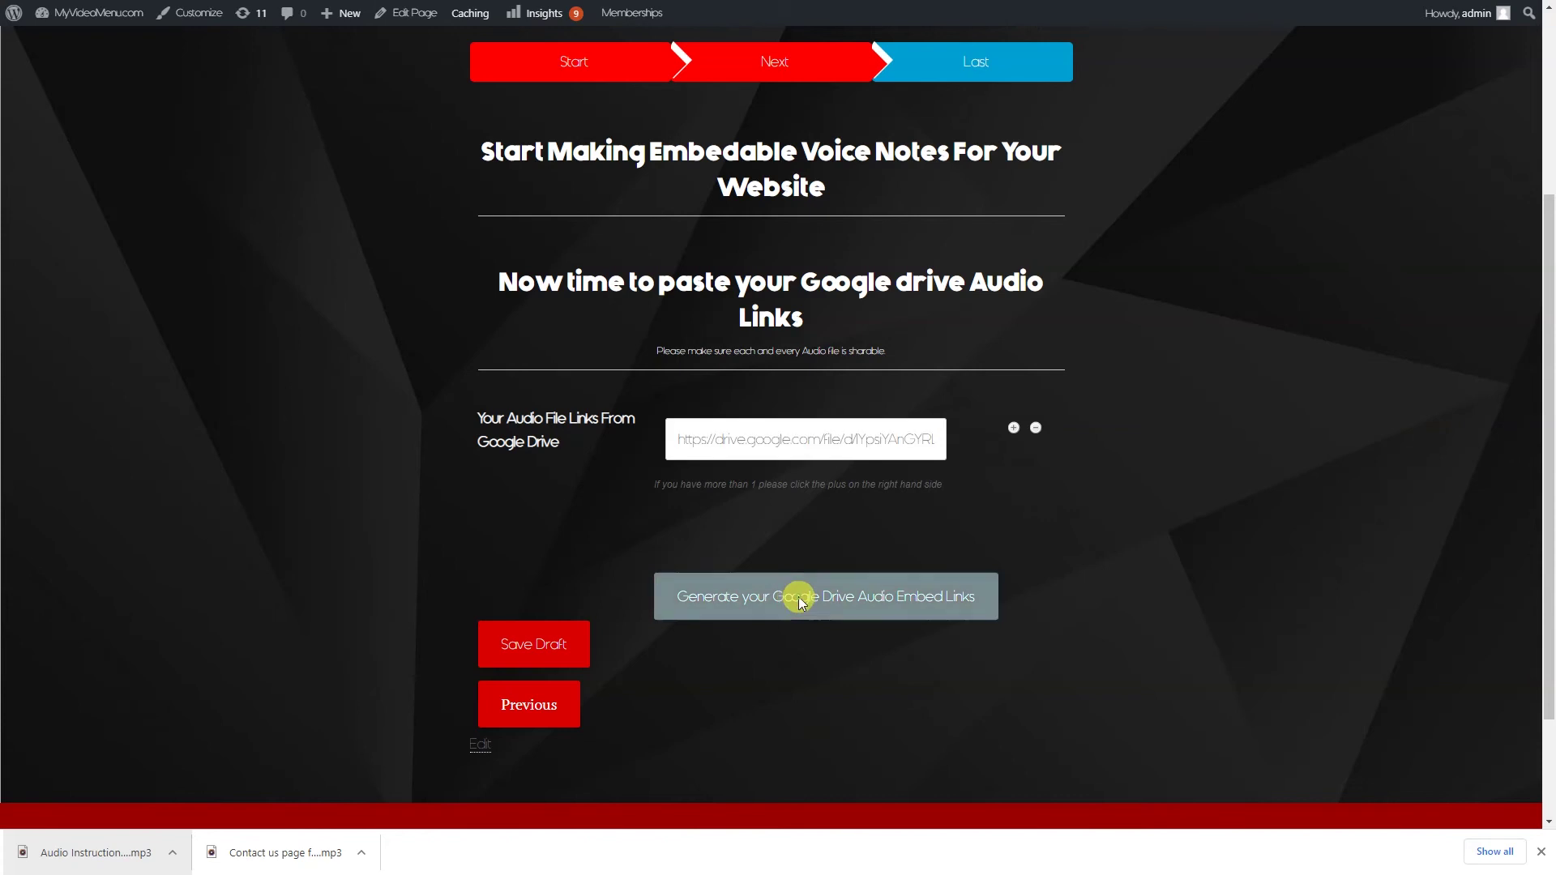
left_click(799, 596)
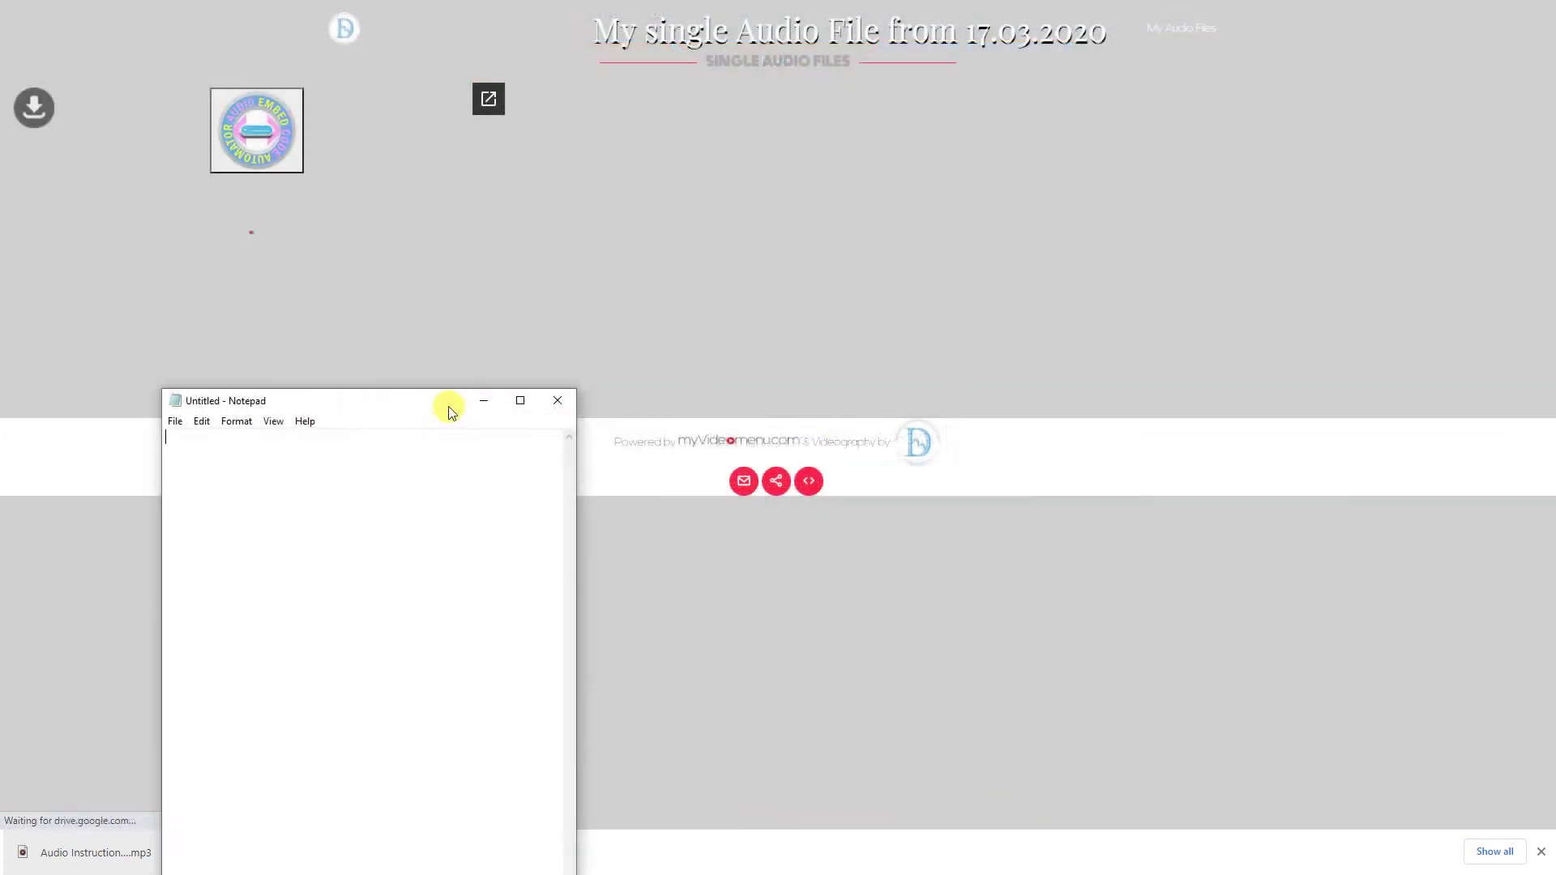
Move Notepad to the bottom-left, copy the player's iframe embed code, and paste it into Notepad
left_click_drag(445, 406, 559, 324)
left_click_drag(798, 517, 21, 624)
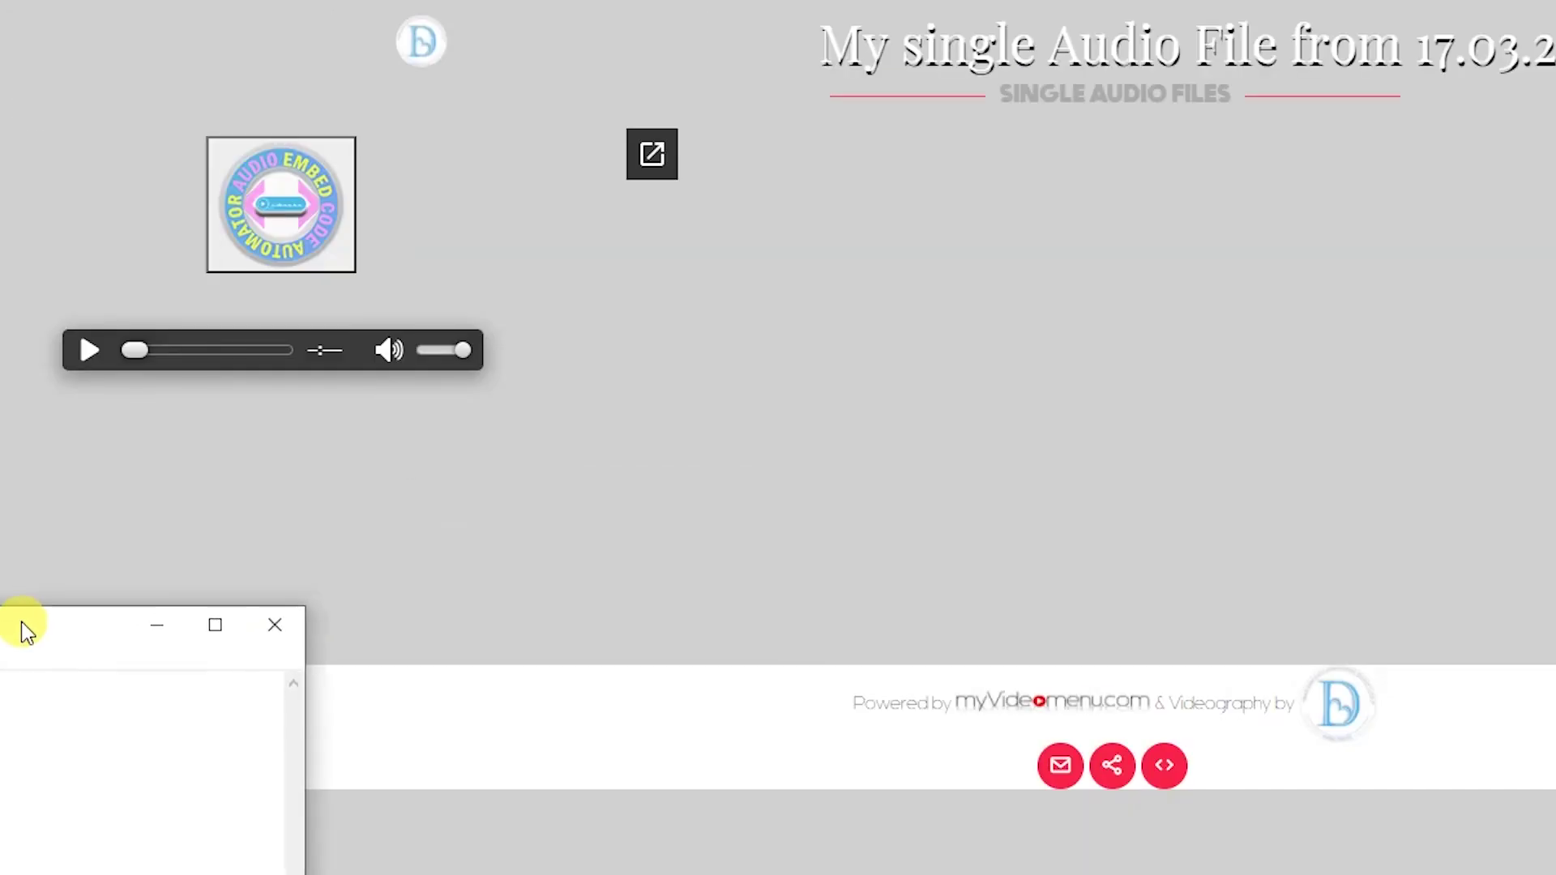
left_click(235, 217)
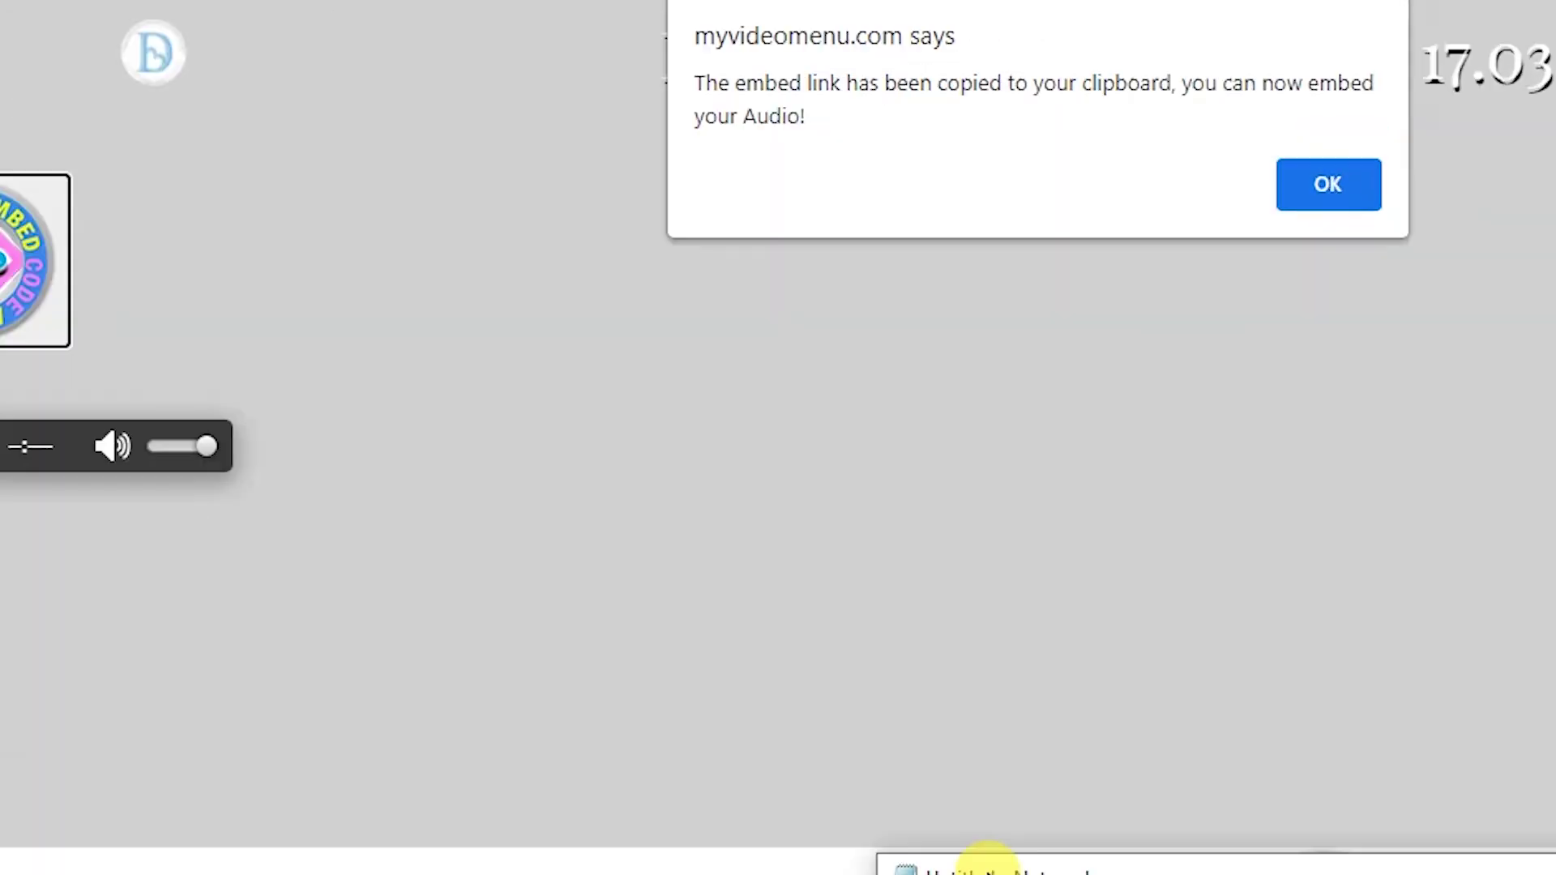
left_click(1077, 670)
left_click(1004, 616)
key("ctrl+v")
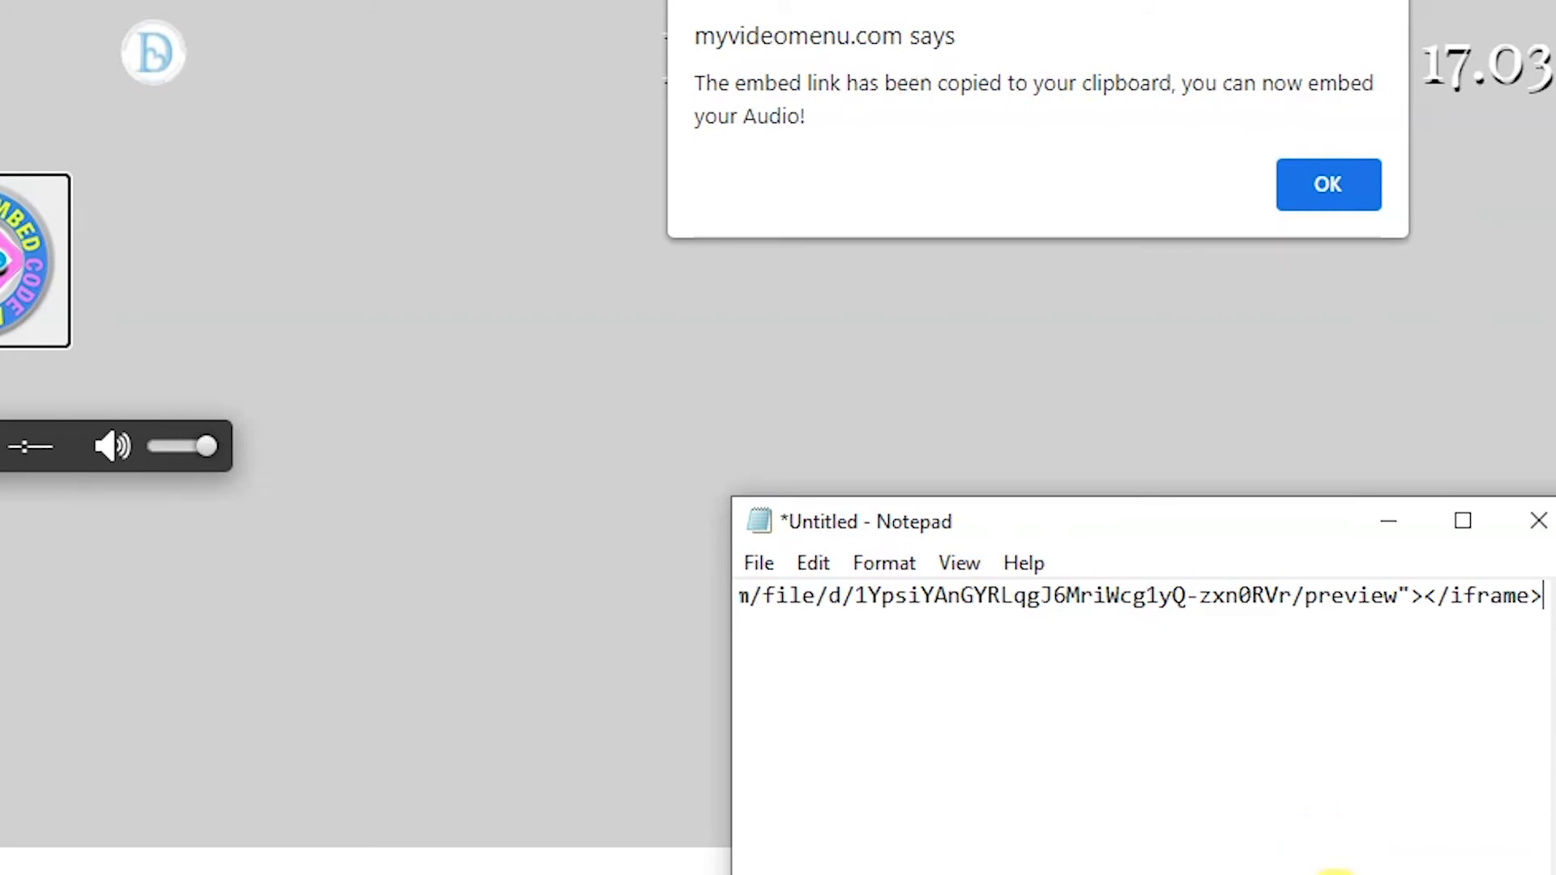
Add the note 'READY TO USE!!!!' below the embed code and close Notepad
key("Return")
key("Return")
key("Return")
type("READY TO US!")
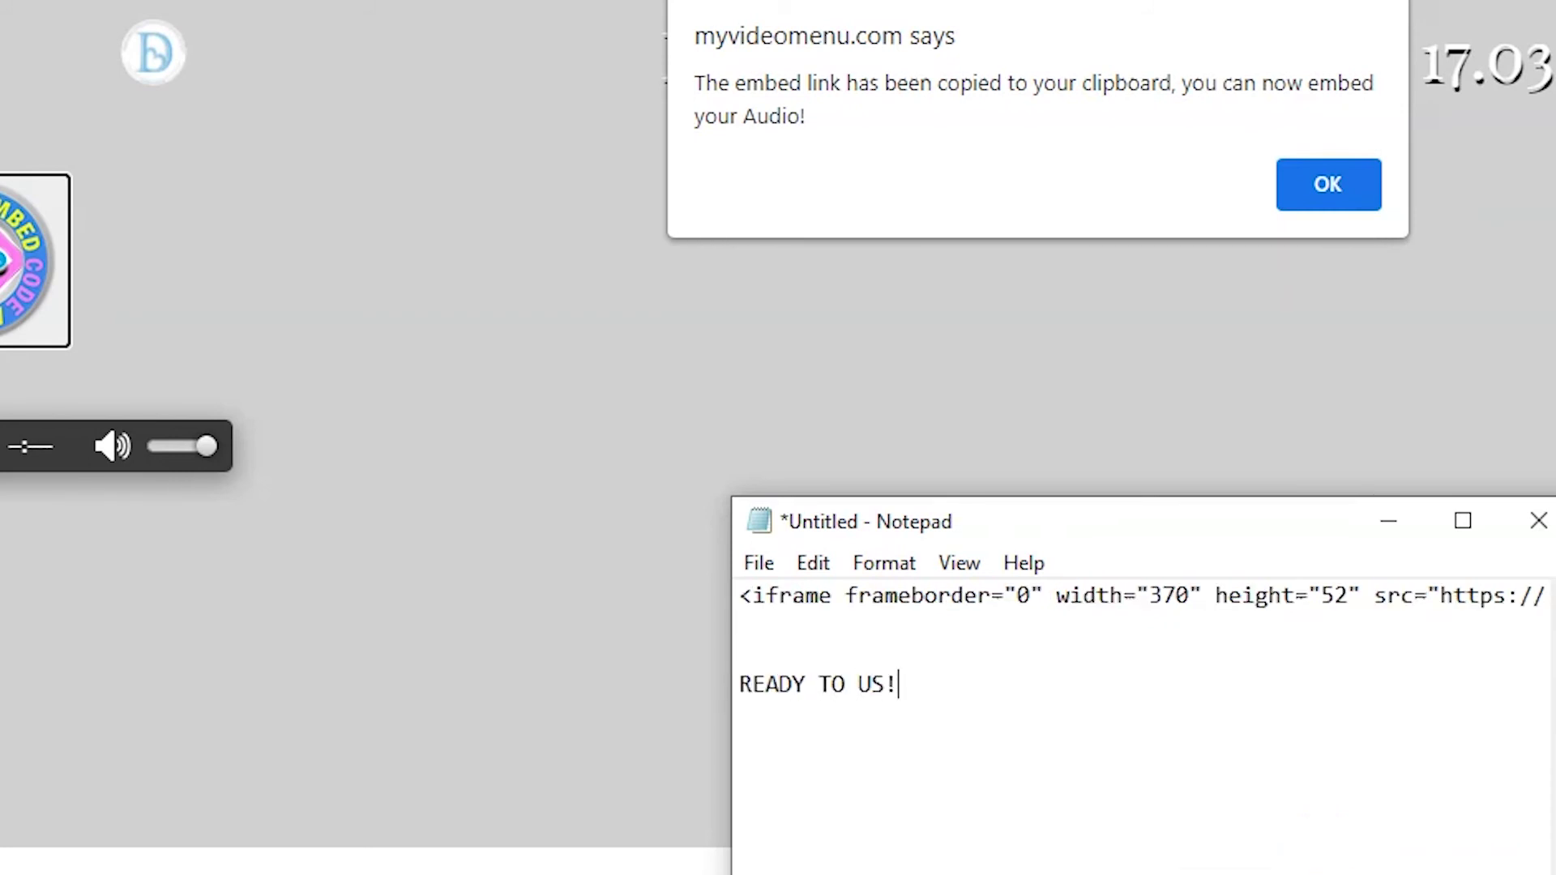
key("BackSpace")
type("E!!!!")
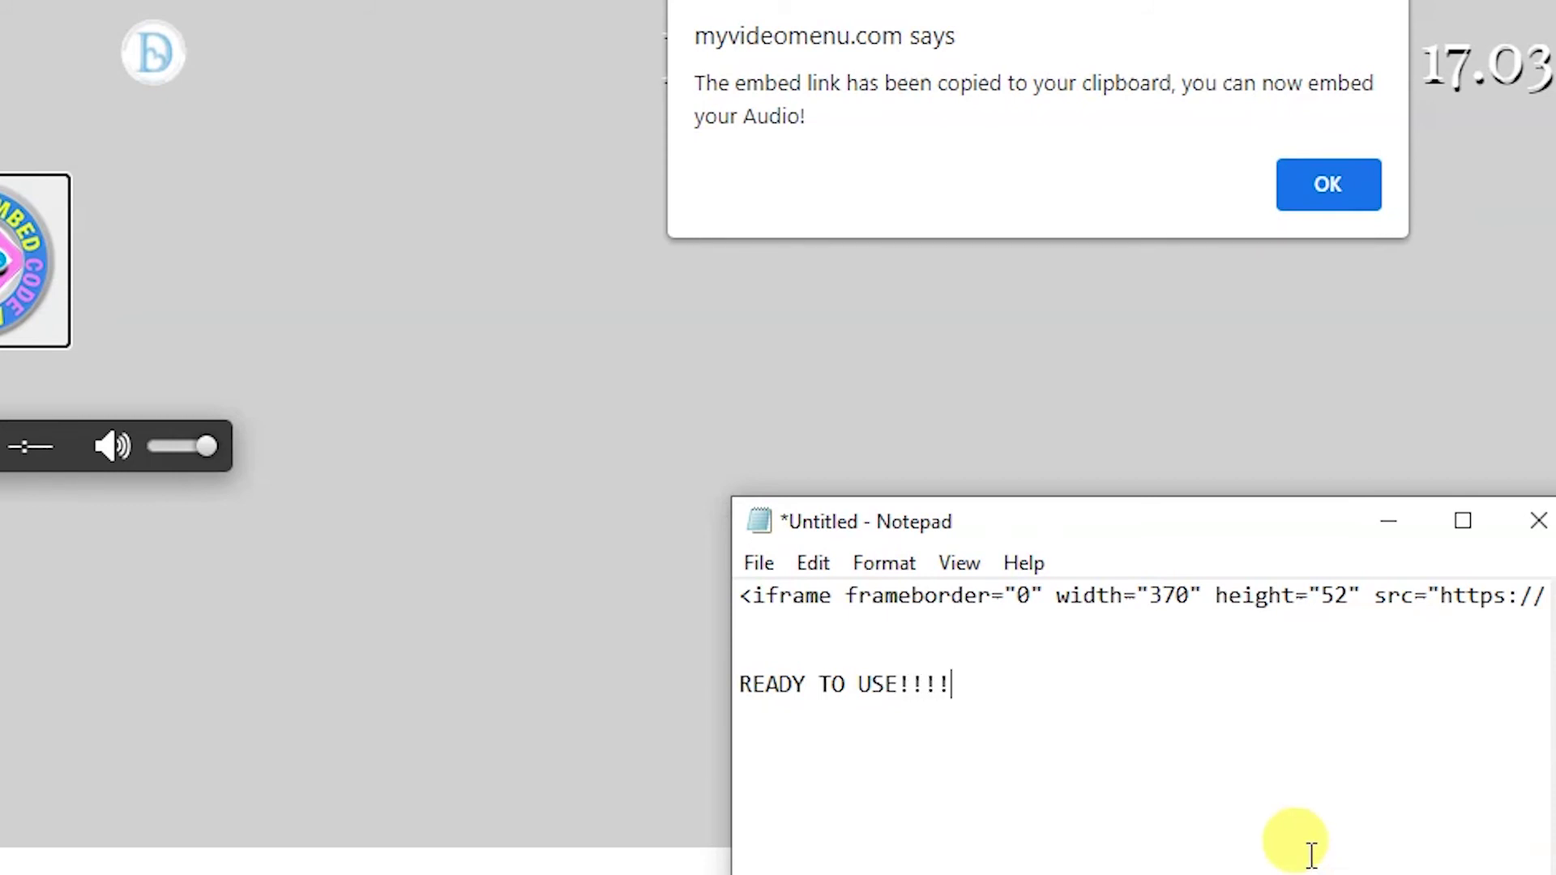
left_click(1523, 506)
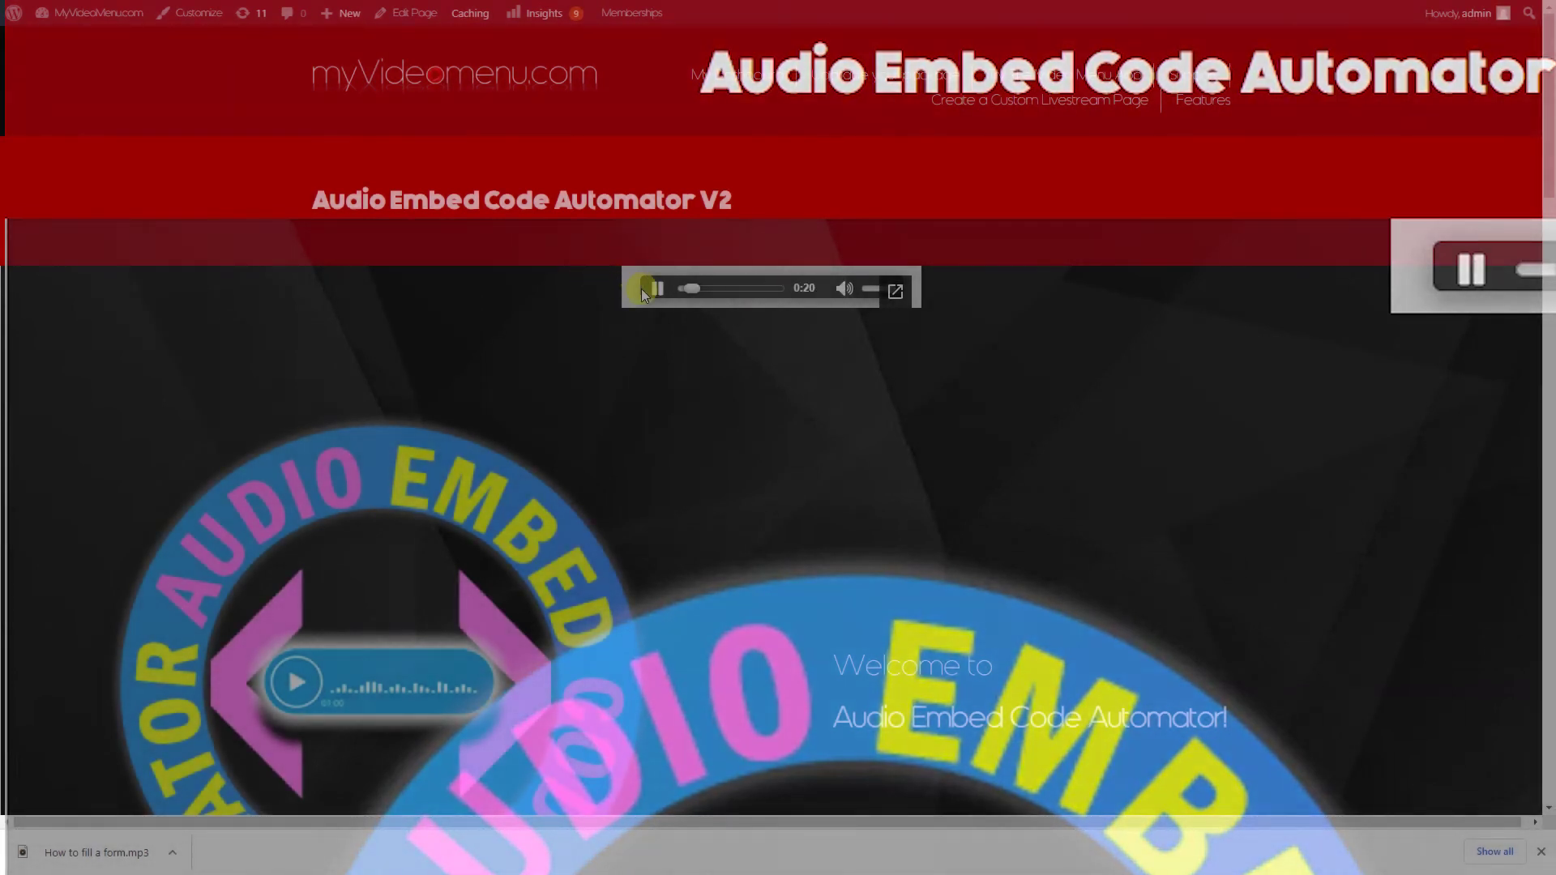
scroll(726, 502, "down", 5)
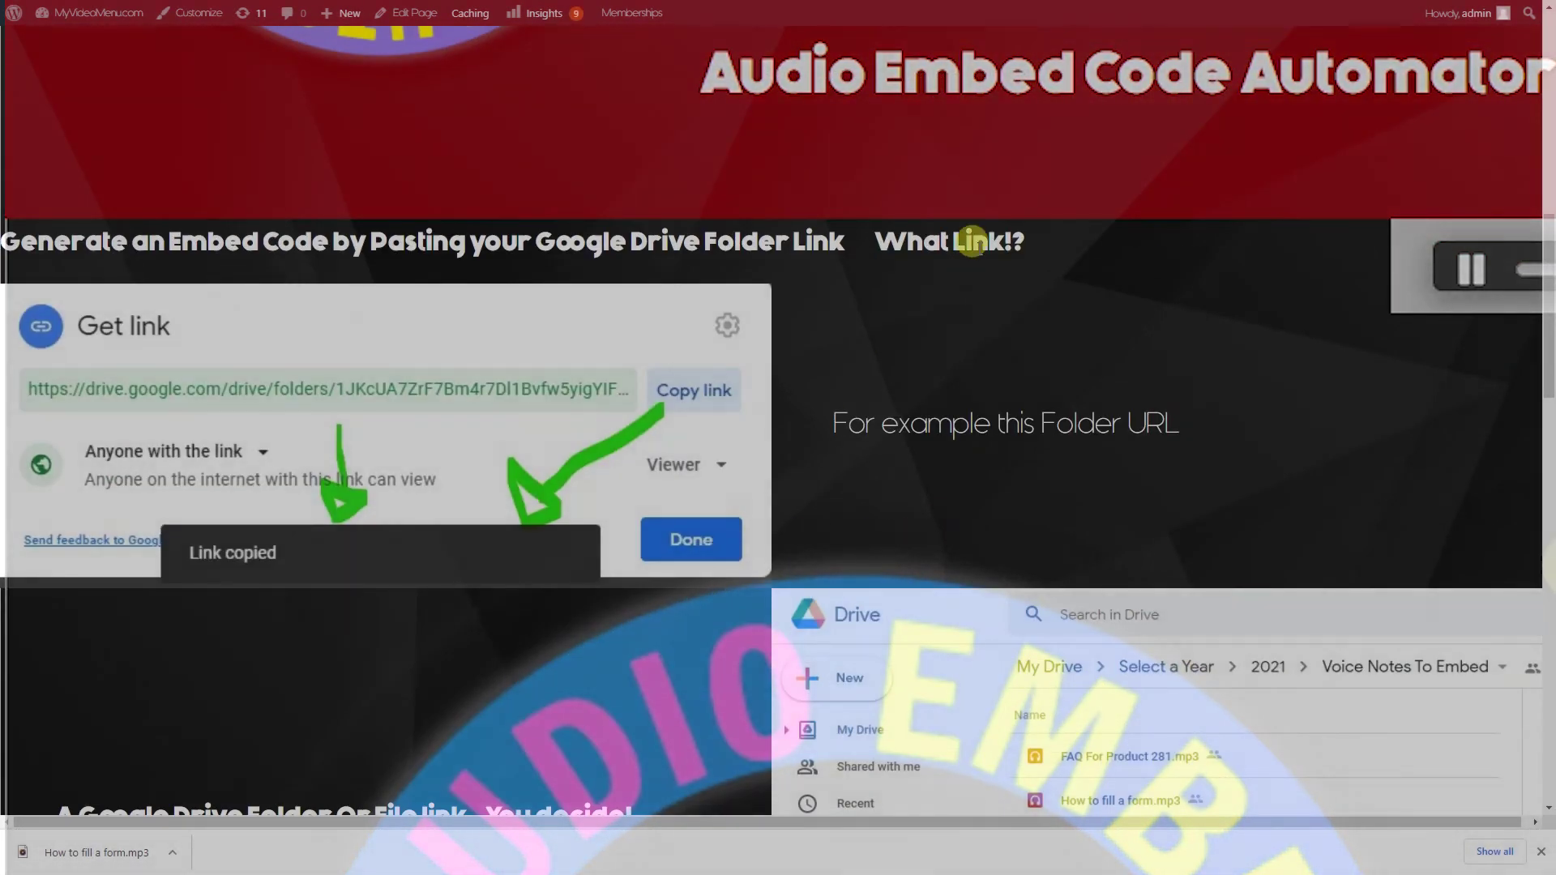
scroll(562, 328, "up", 5)
scroll(671, 289, "down", 10)
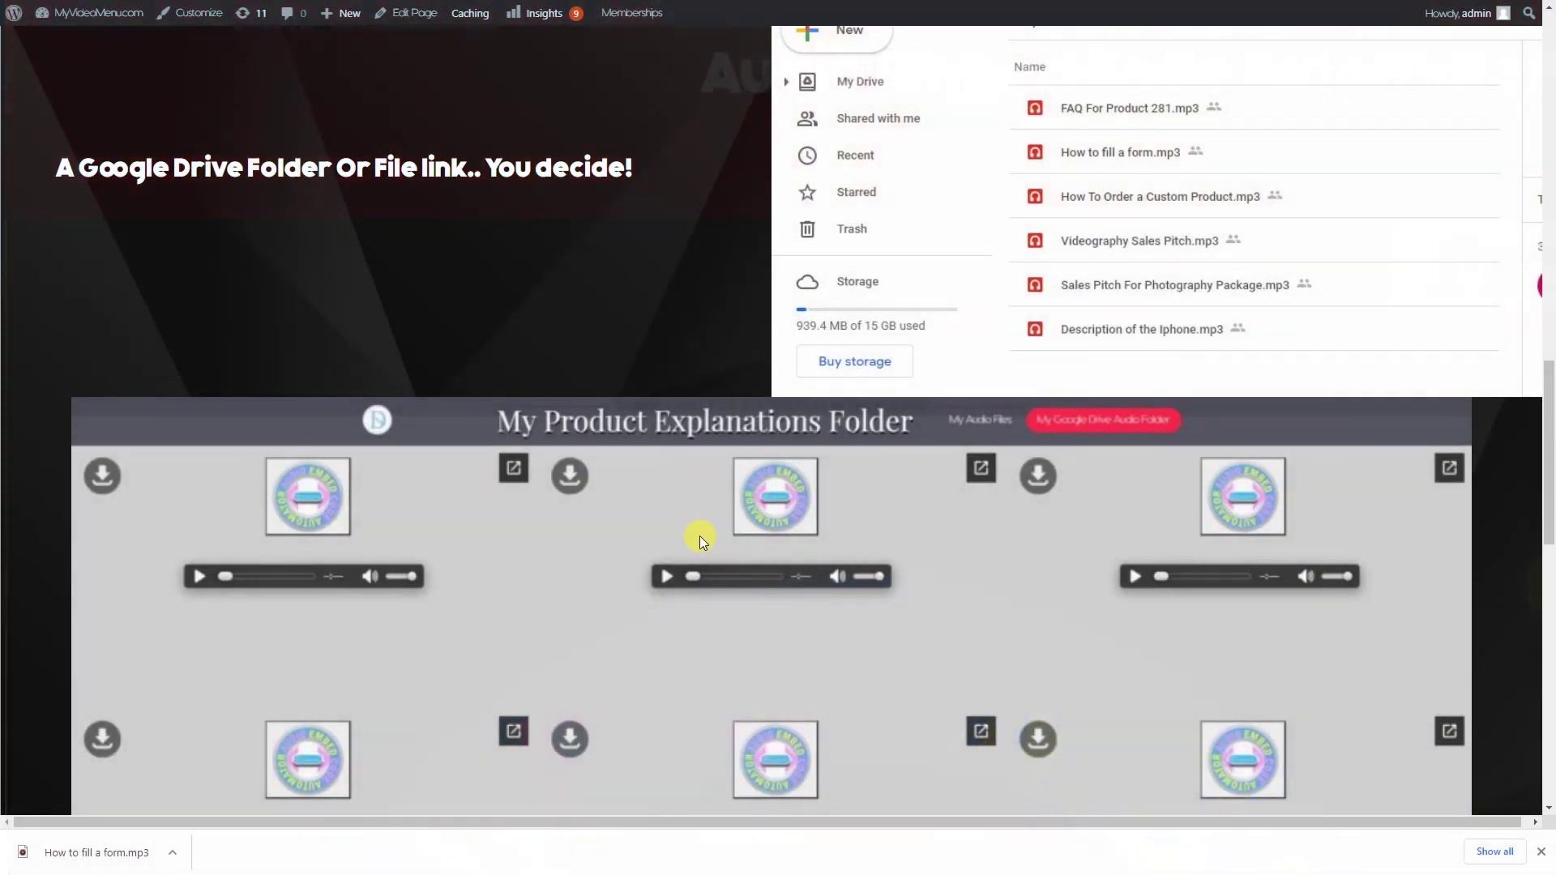
scroll(694, 538, "up", 10)
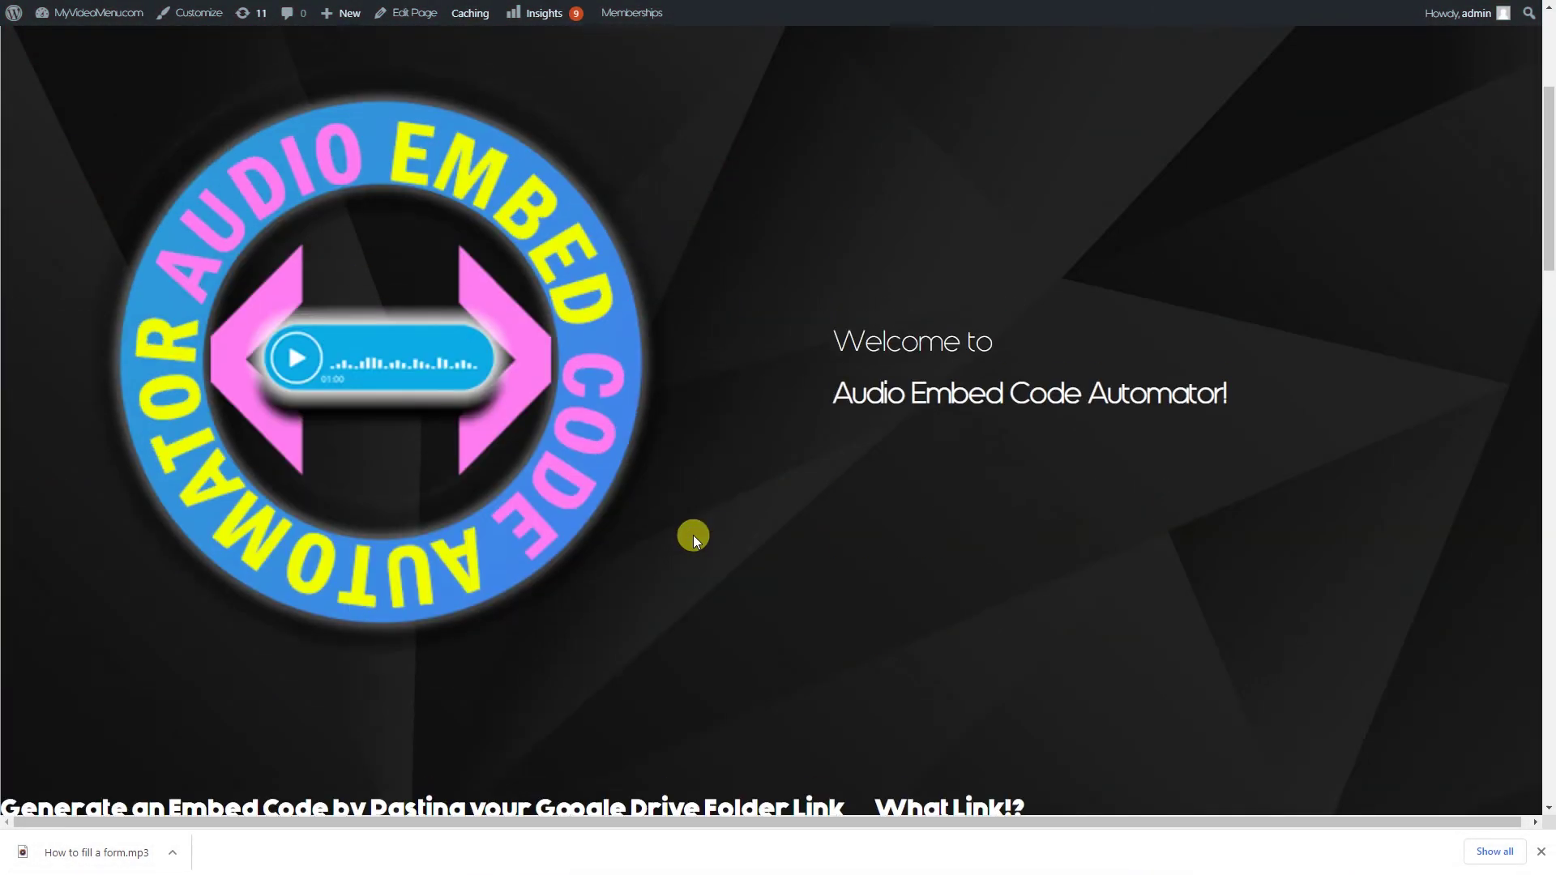